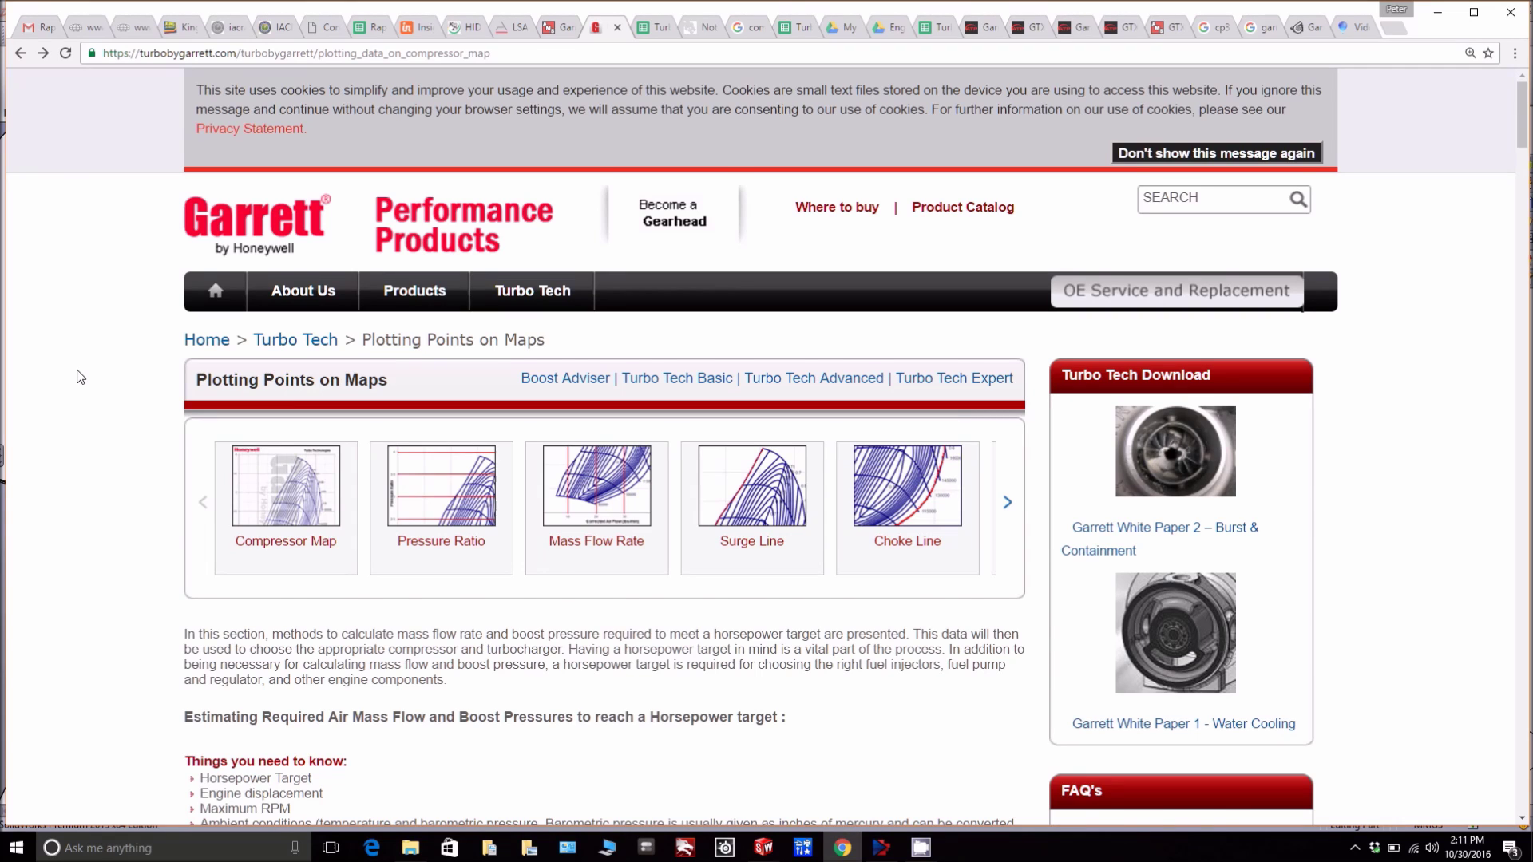
Highlight the Horsepower Target, engine displacement and ambient conditions items in the Garrett article.
scroll(79, 376, down, 6)
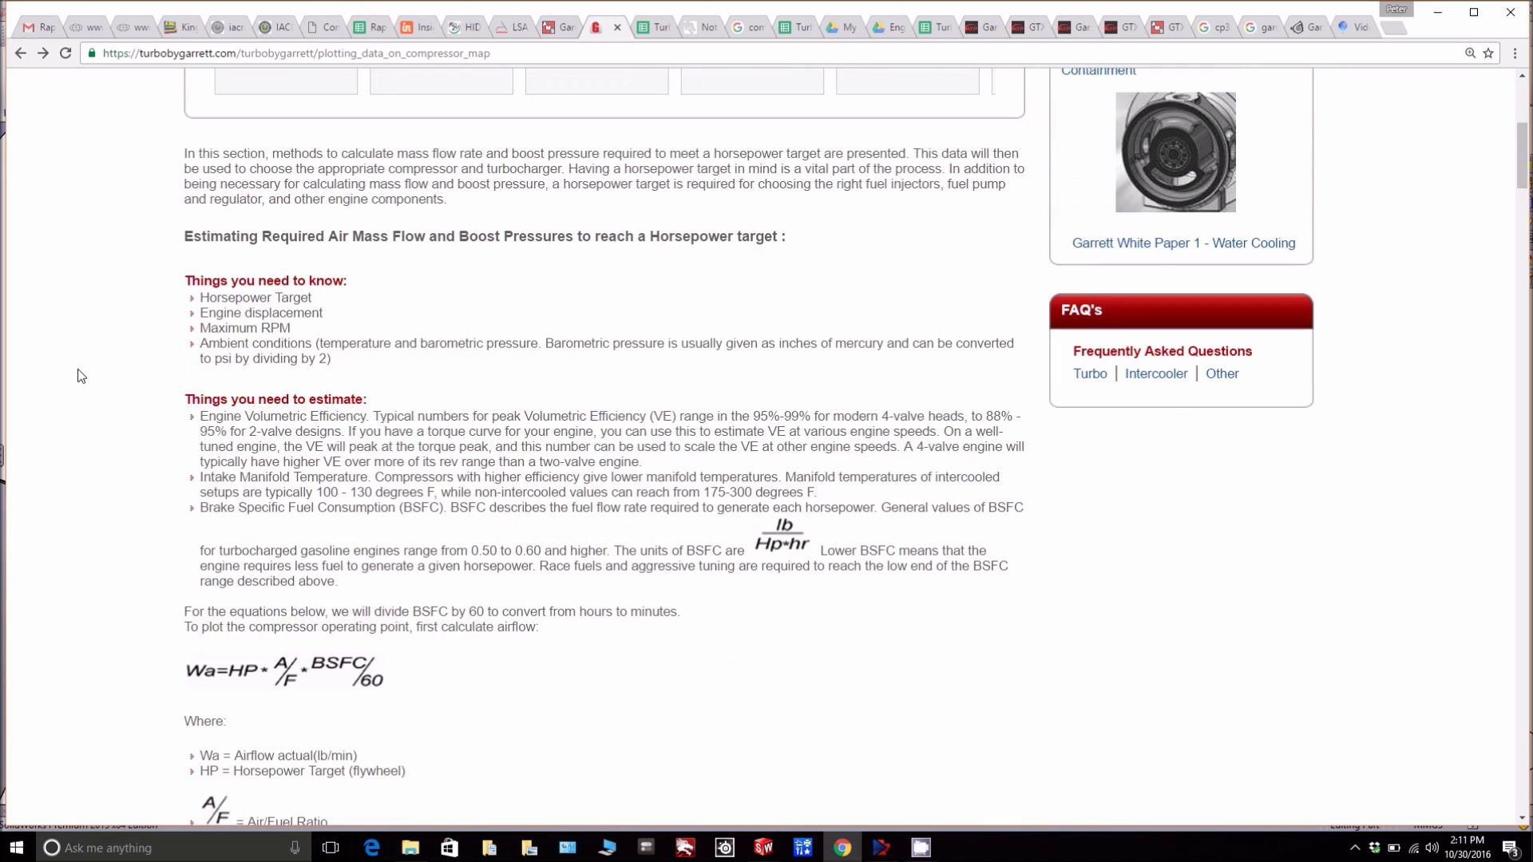
scroll(102, 372, down, 2)
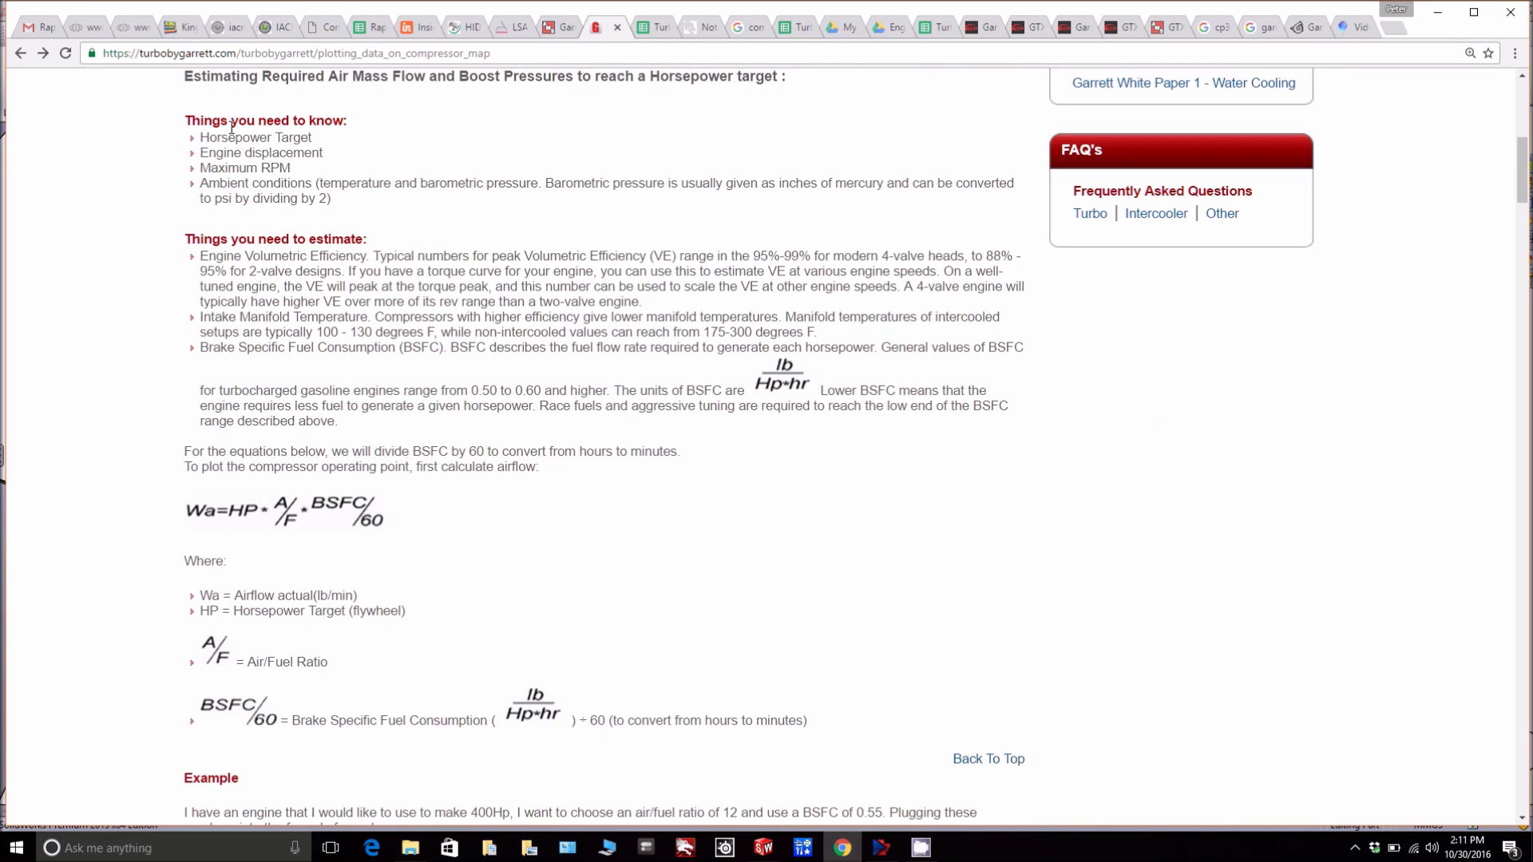
drag(232, 126, 296, 153)
click(310, 154)
click(289, 169)
drag(209, 182, 308, 179)
click(308, 179)
Highlight the volumetric efficiency, intake manifold temperature and BSFC items.
drag(220, 258, 316, 275)
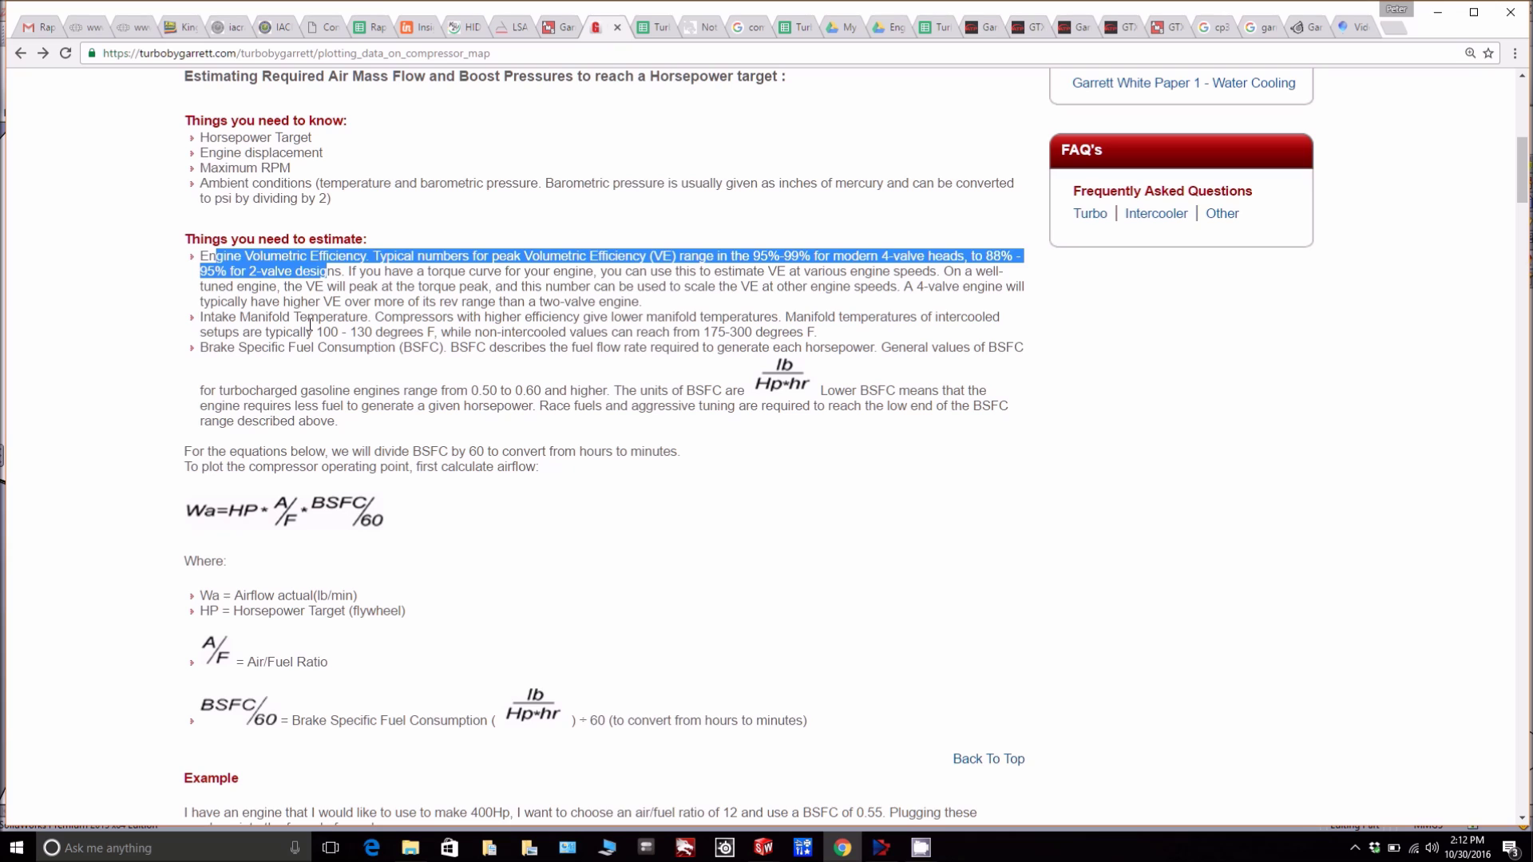
click(310, 324)
triple_click(227, 318)
click(329, 326)
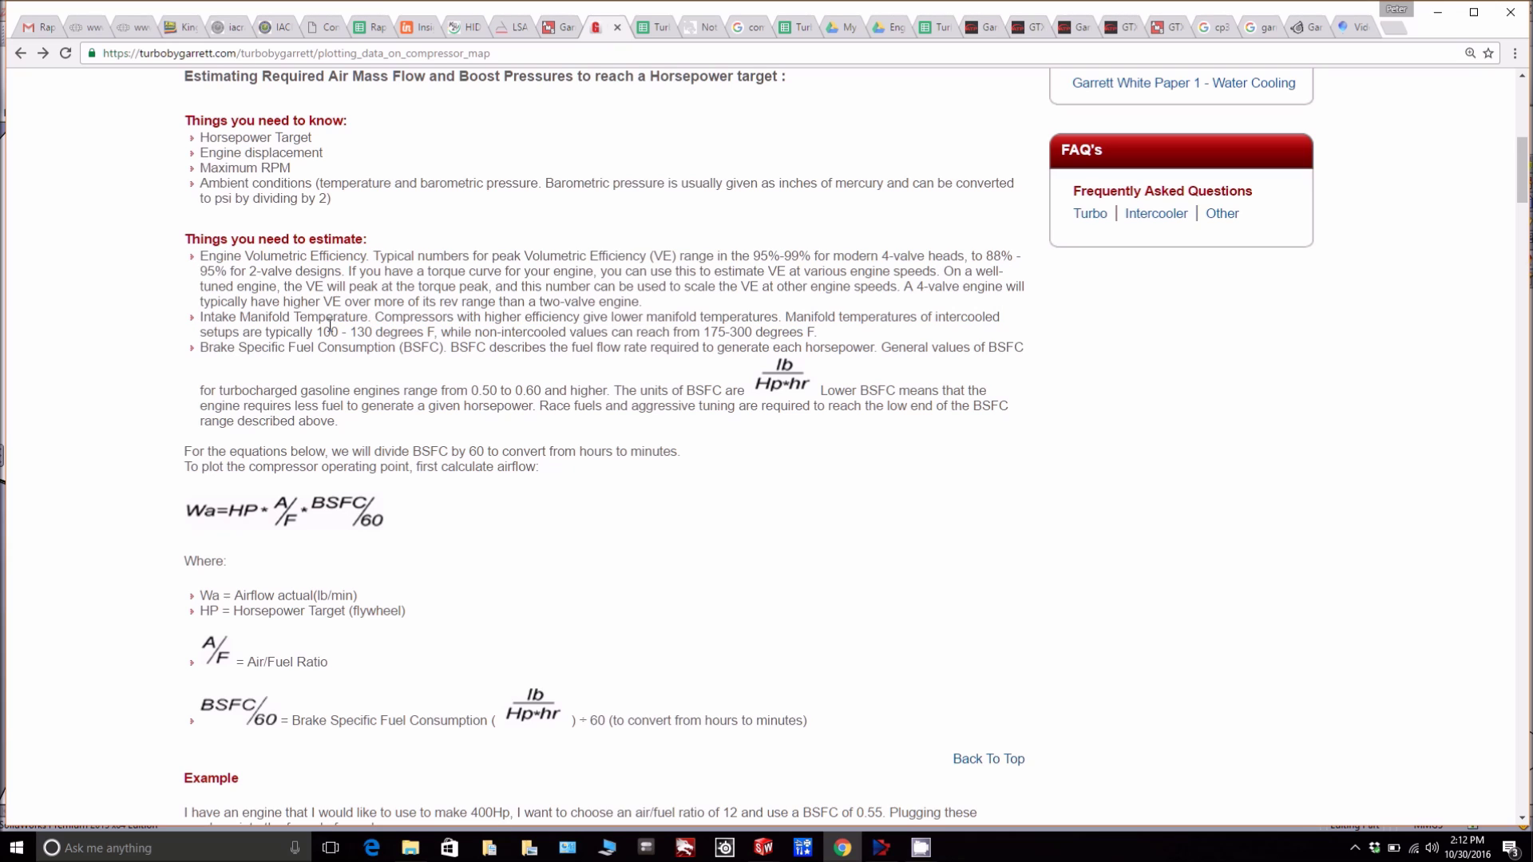
drag(230, 349, 344, 361)
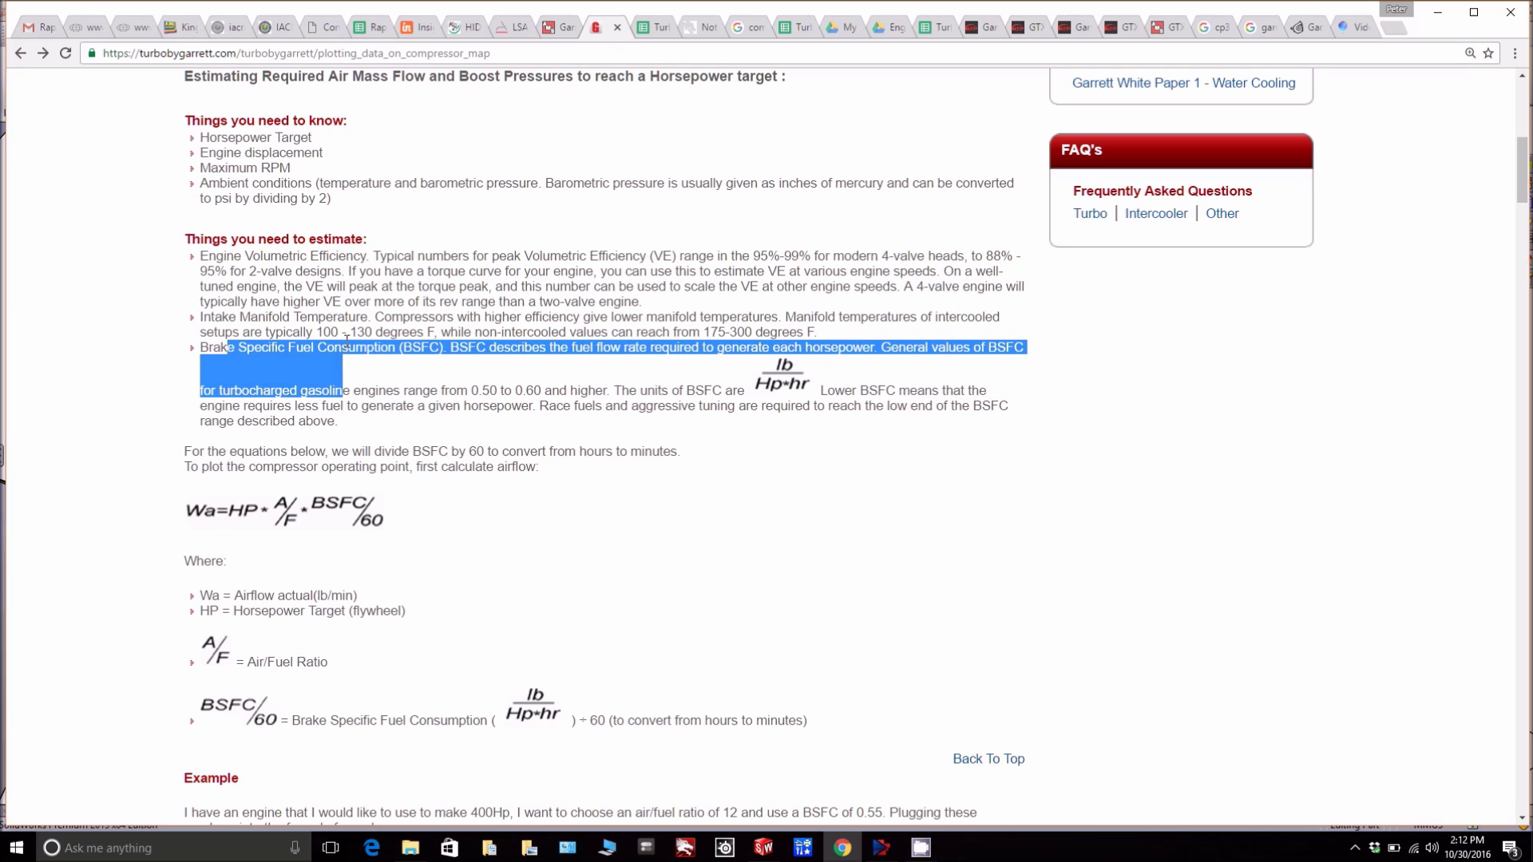
click(345, 338)
Scroll down to the 2.0 liter manifold-pressure example and select its 41.1 psia result.
scroll(356, 348, down, 2)
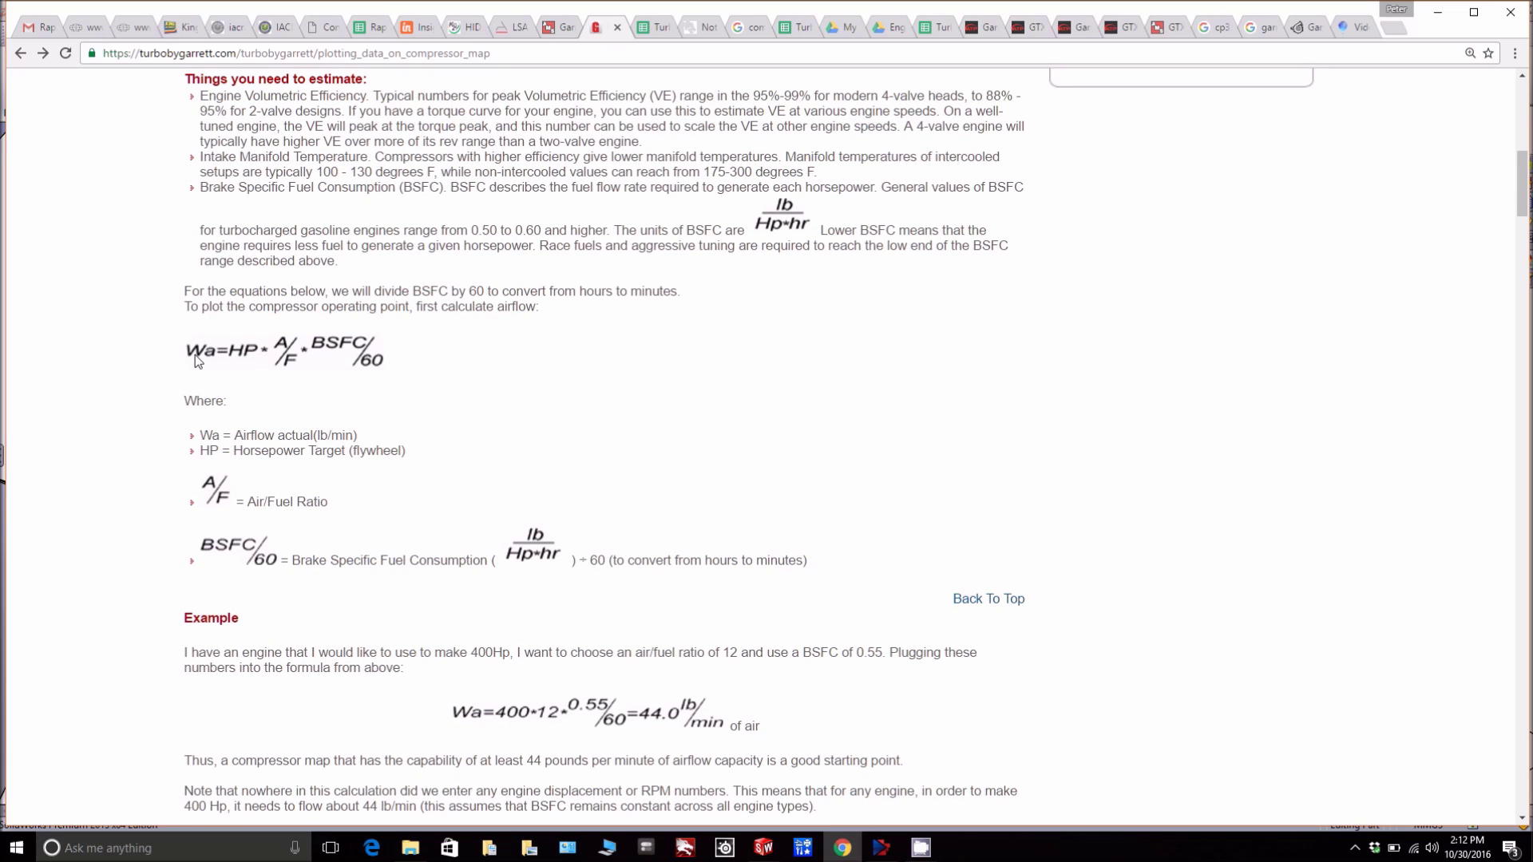
scroll(252, 432, down, 1)
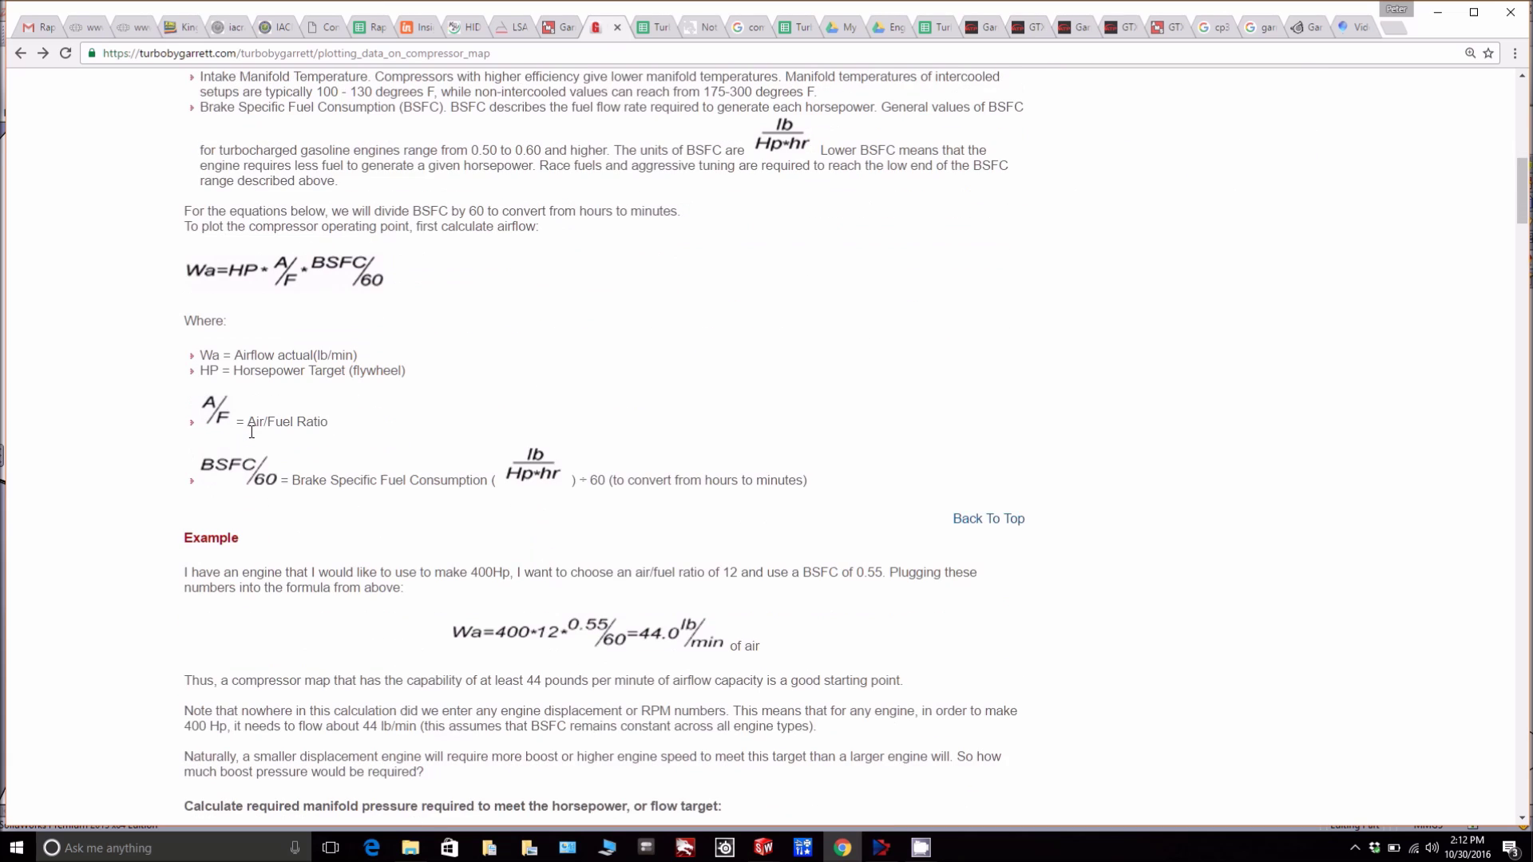
scroll(260, 431, down, 3)
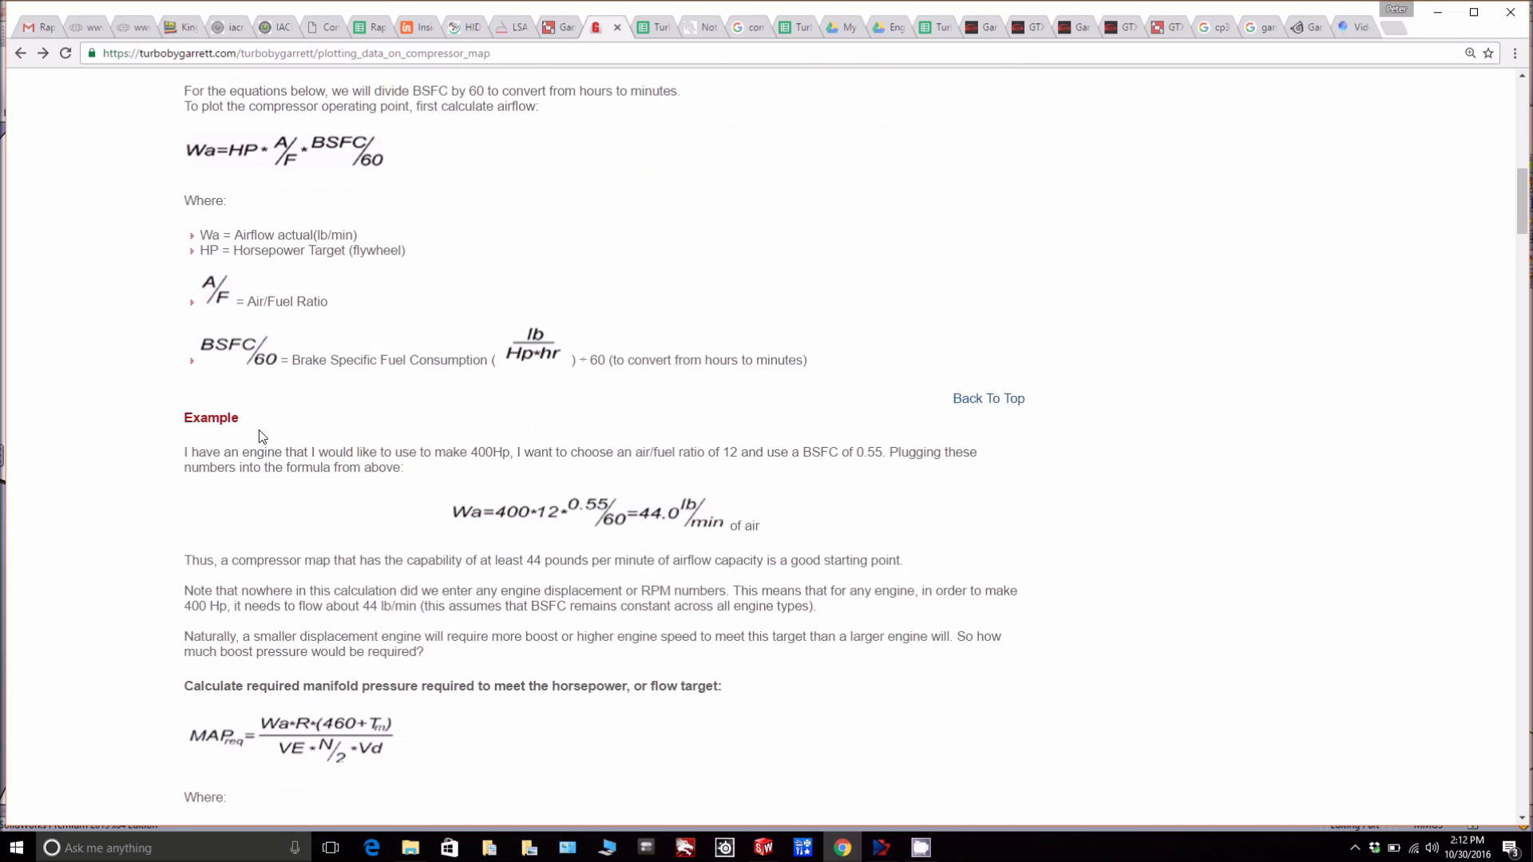
scroll(260, 430, down, 1)
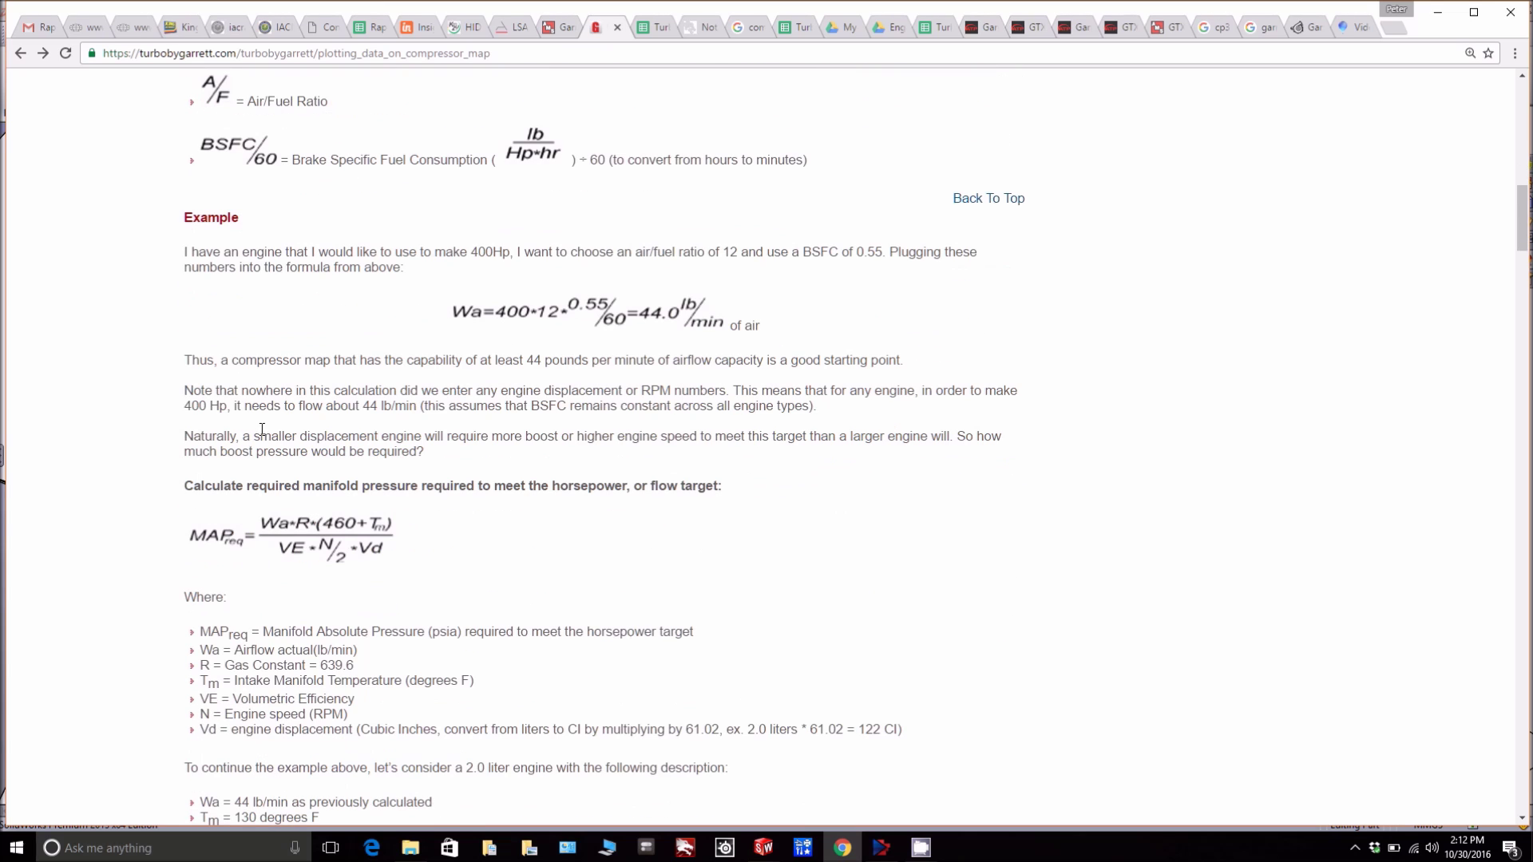
scroll(289, 399, down, 1)
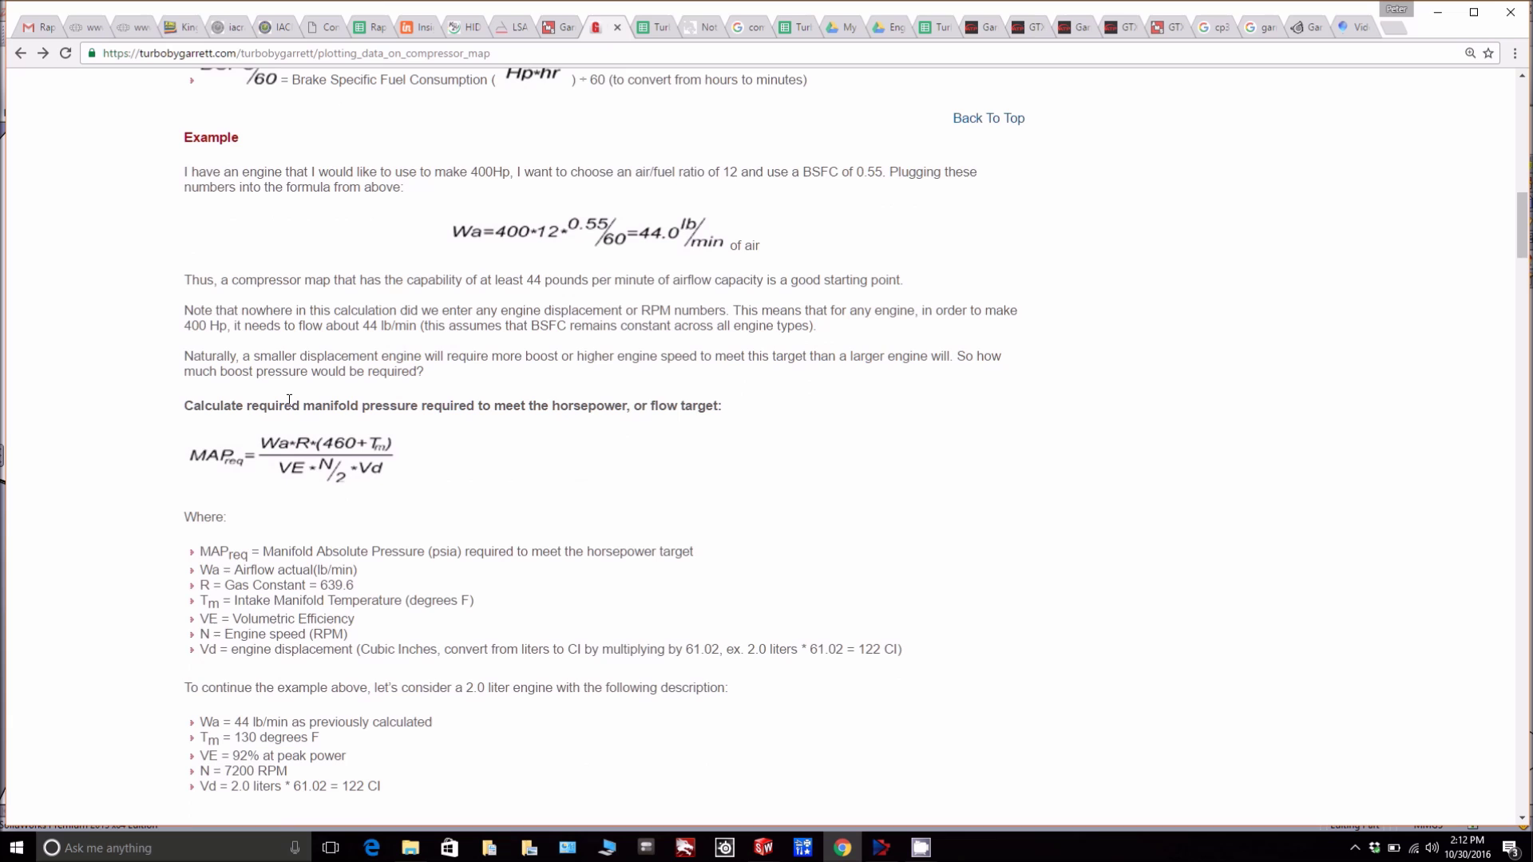
scroll(289, 399, down, 3)
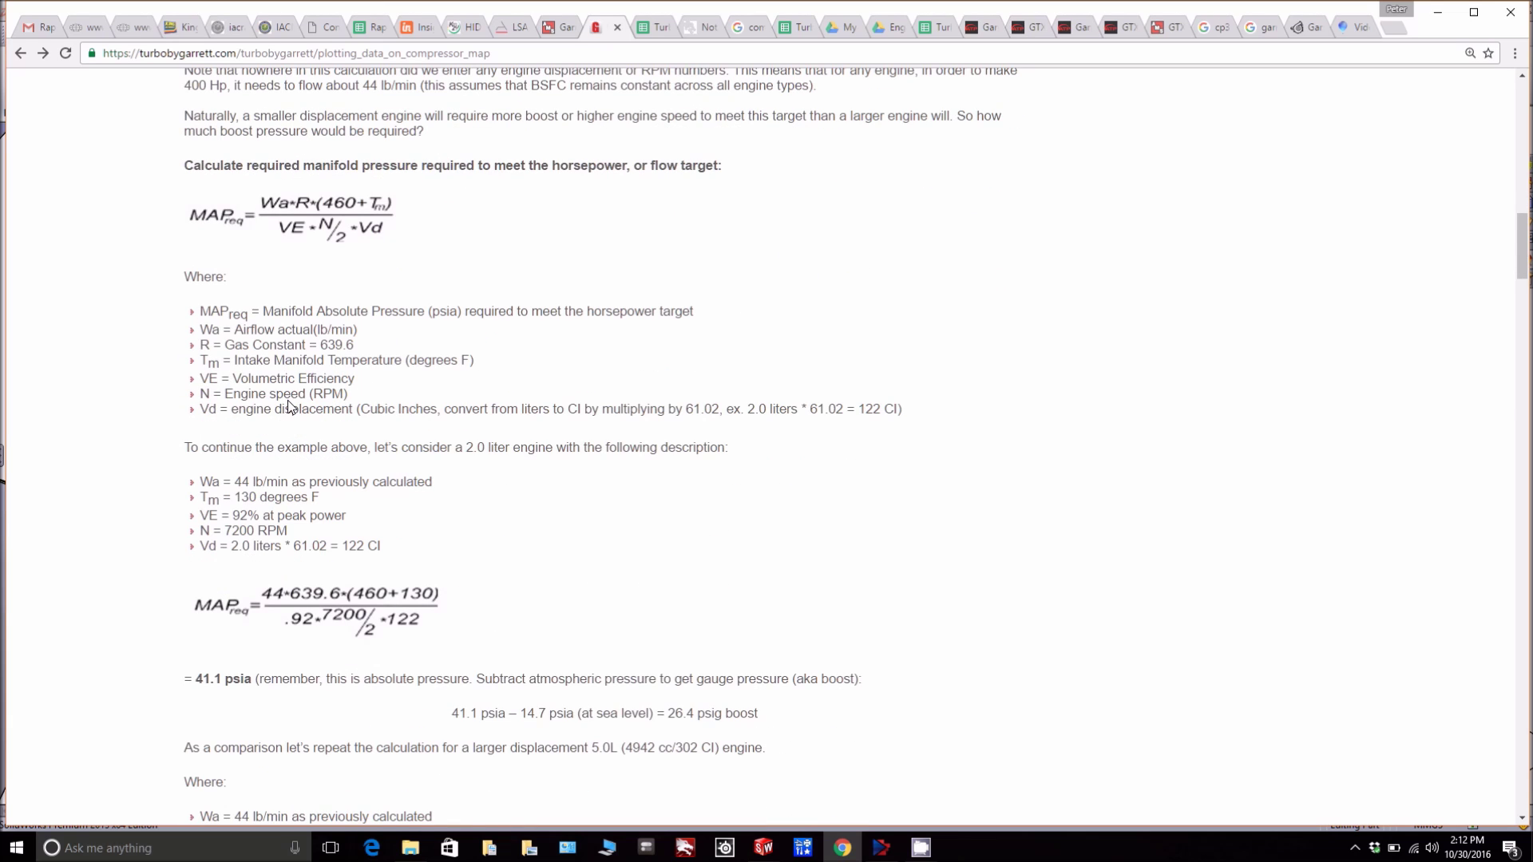
scroll(289, 401, down, 1)
scroll(289, 400, down, 2)
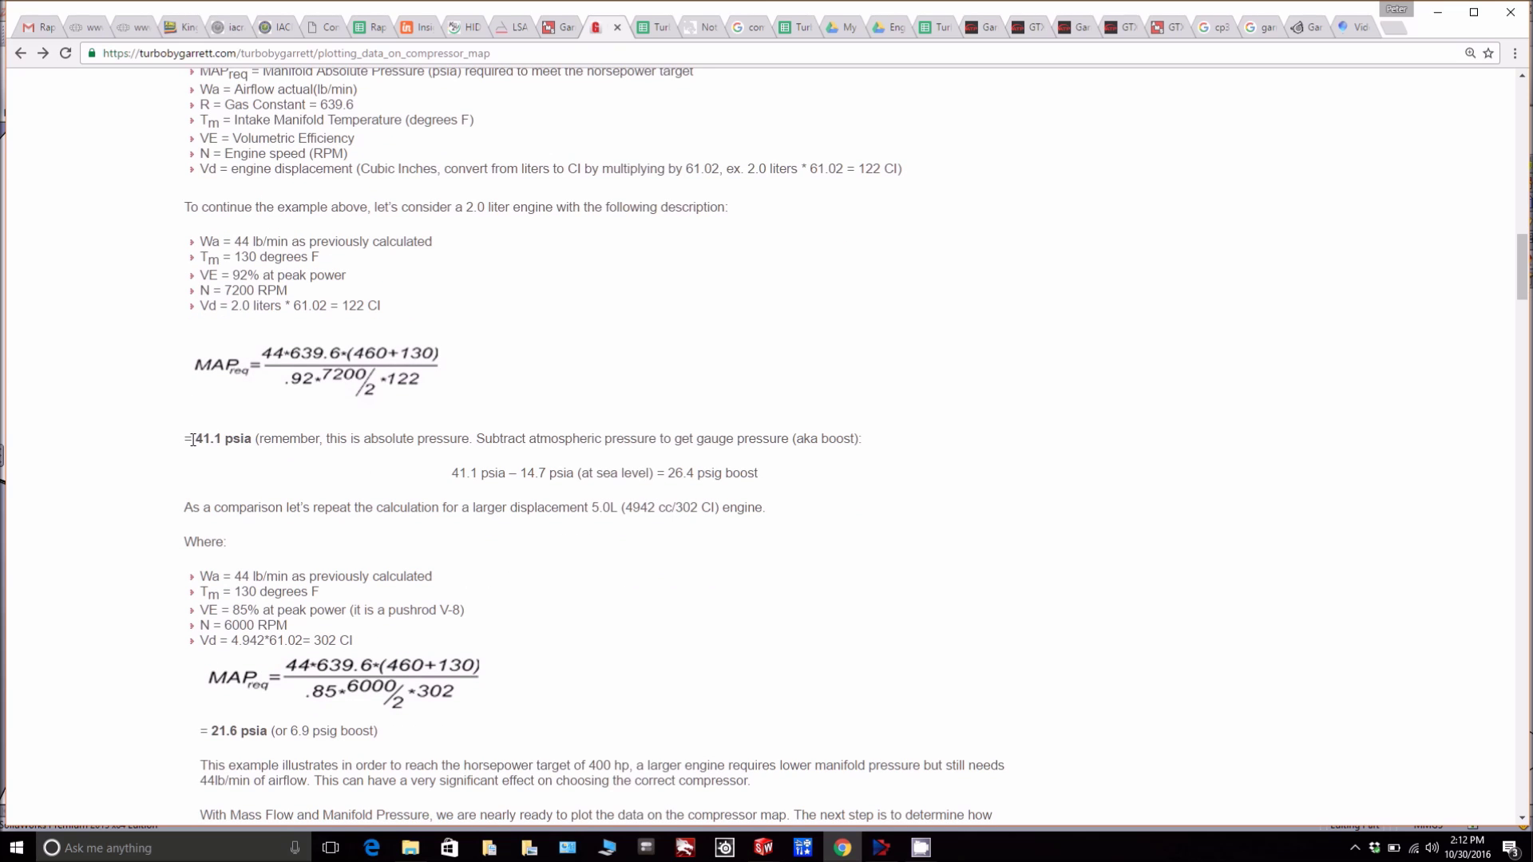
drag(192, 439, 255, 442)
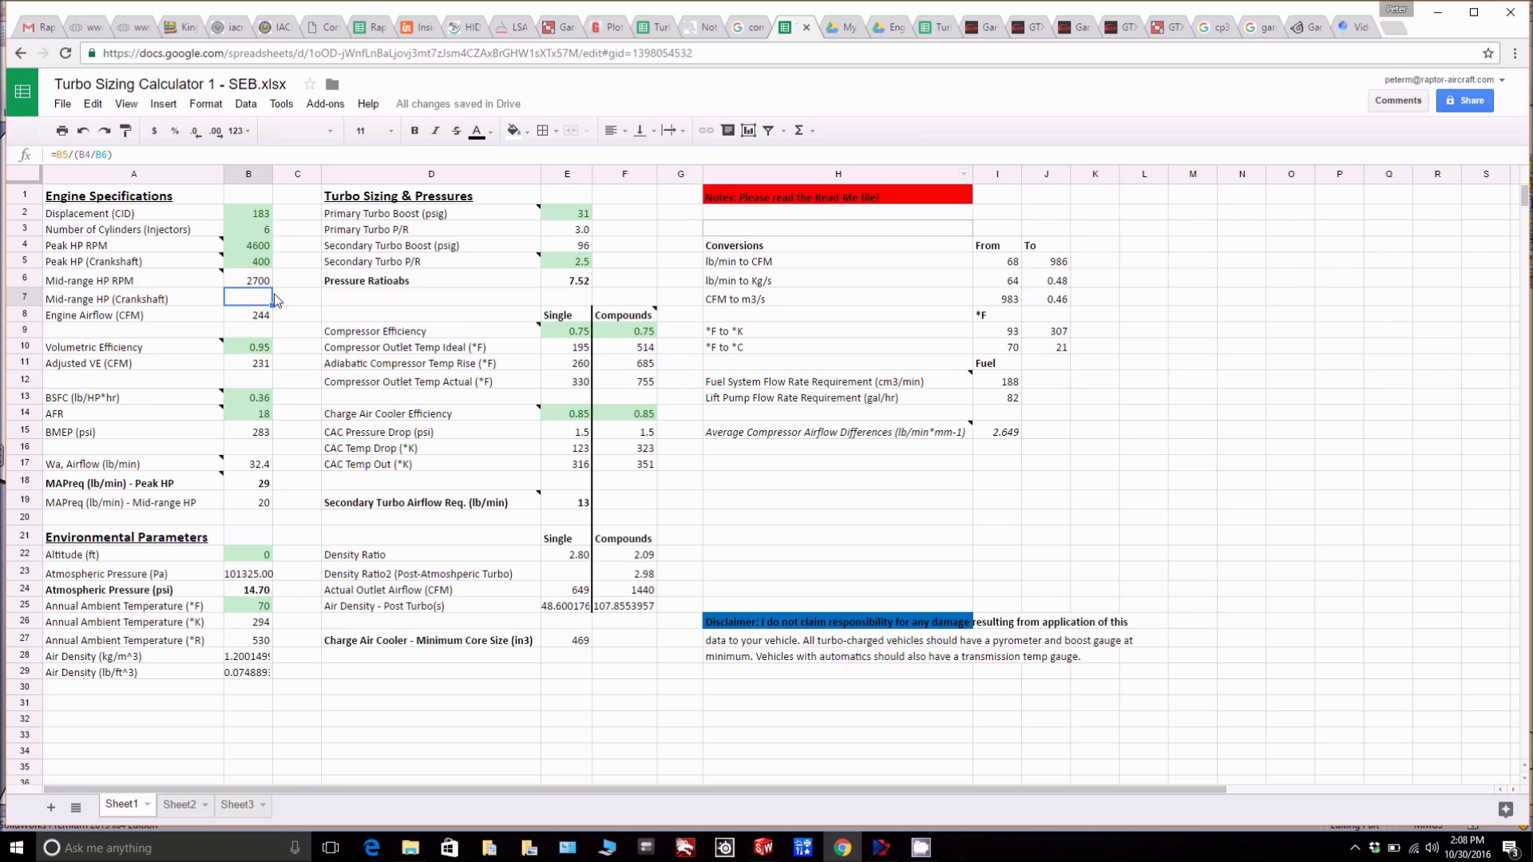
Select cell B5 to check the Peak HP (Crankshaft) value of 400.
click(239, 262)
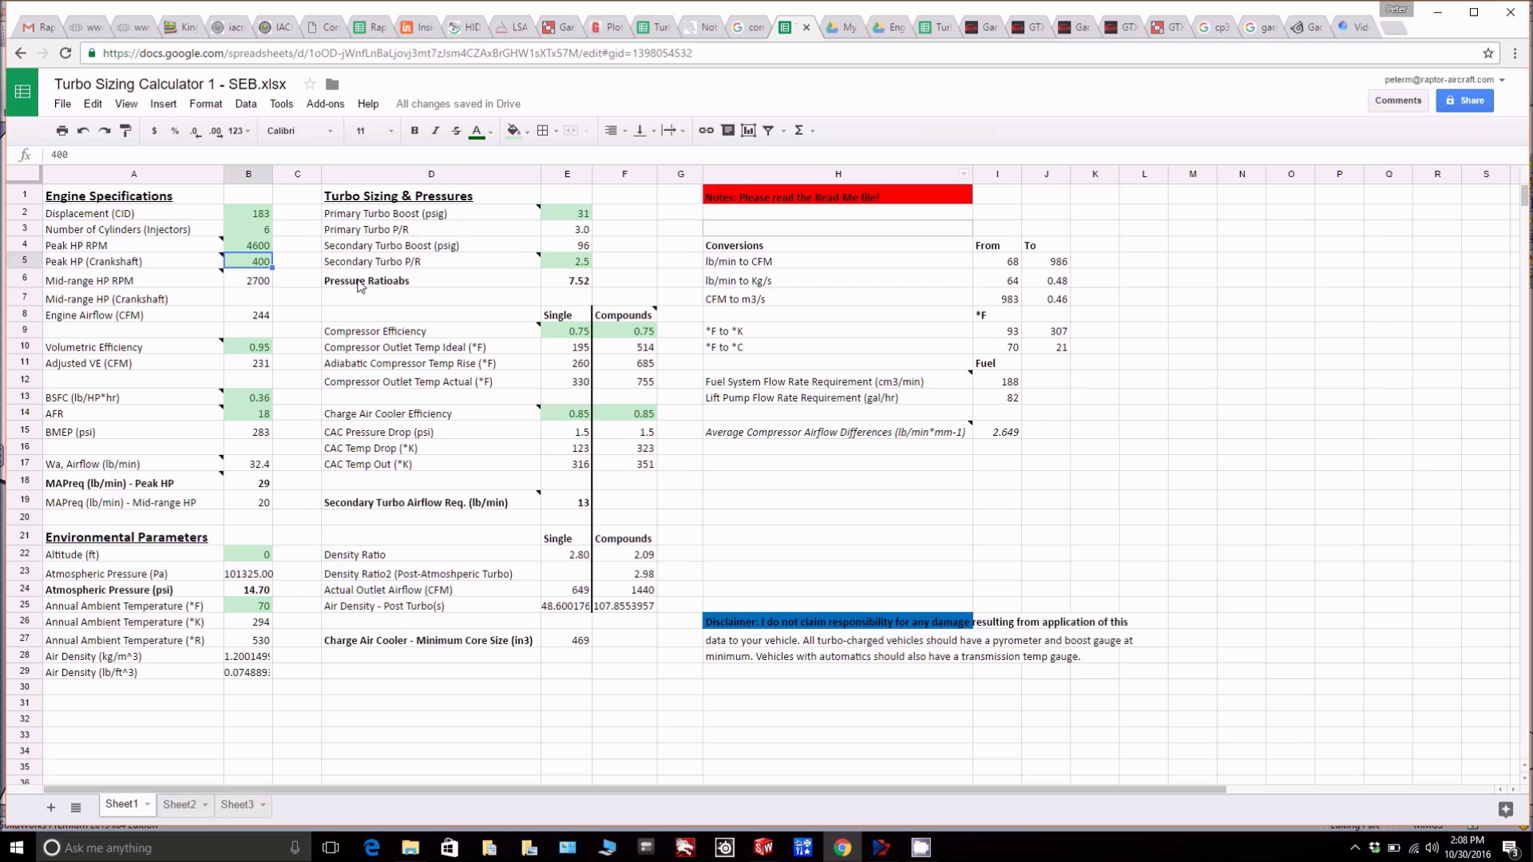
Bring up the not2fast calculator and inspect its 400 HP engine value.
click(706, 31)
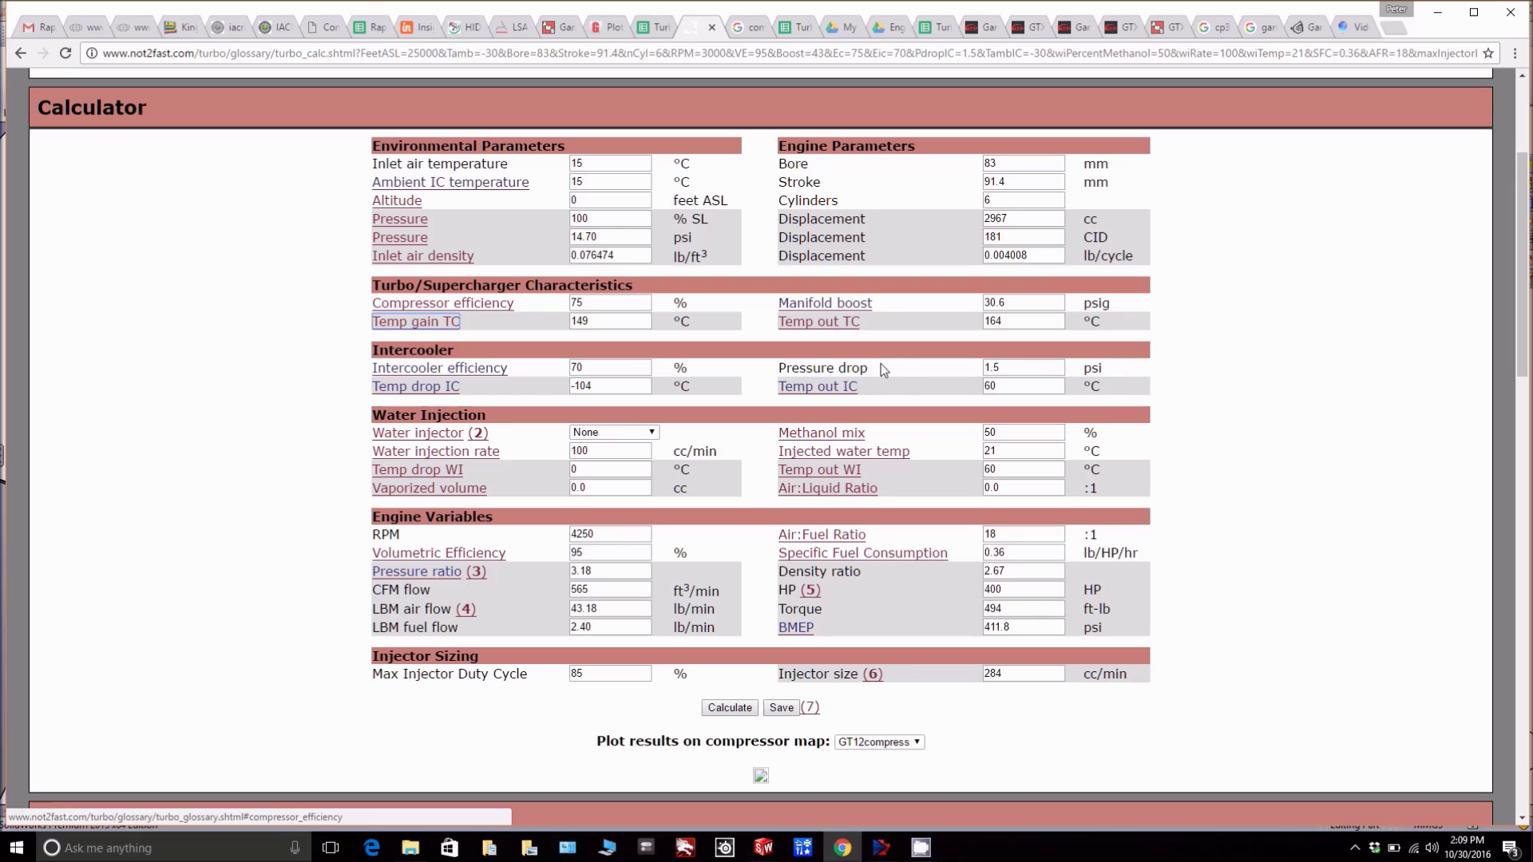
click(1022, 591)
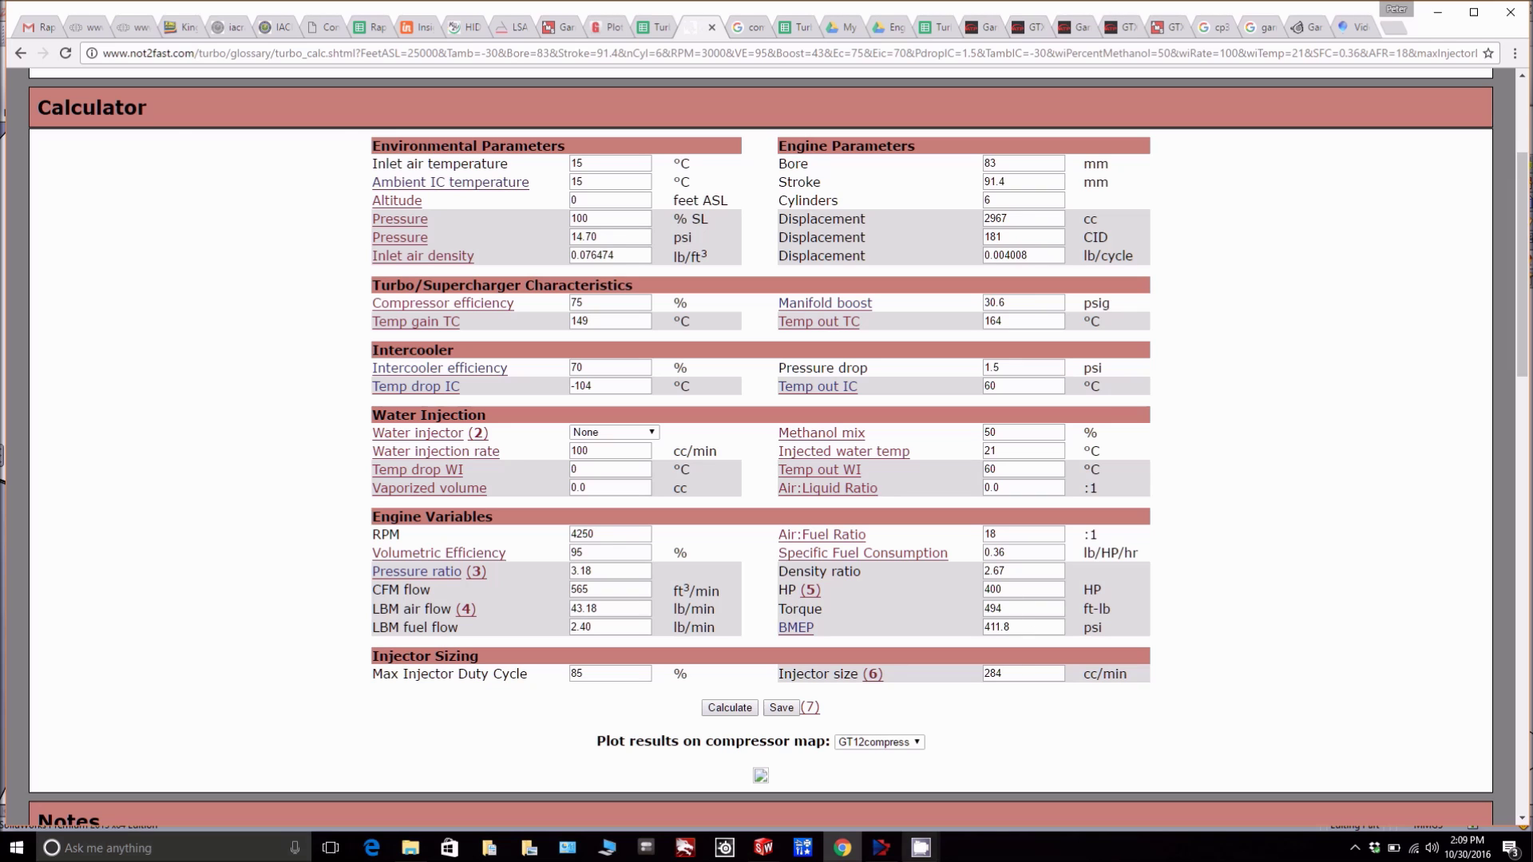
On the Turbo Selection sheet, review C3, C9–C12 and the C19 airflow formula.
key(ctrl+shift+Tab)
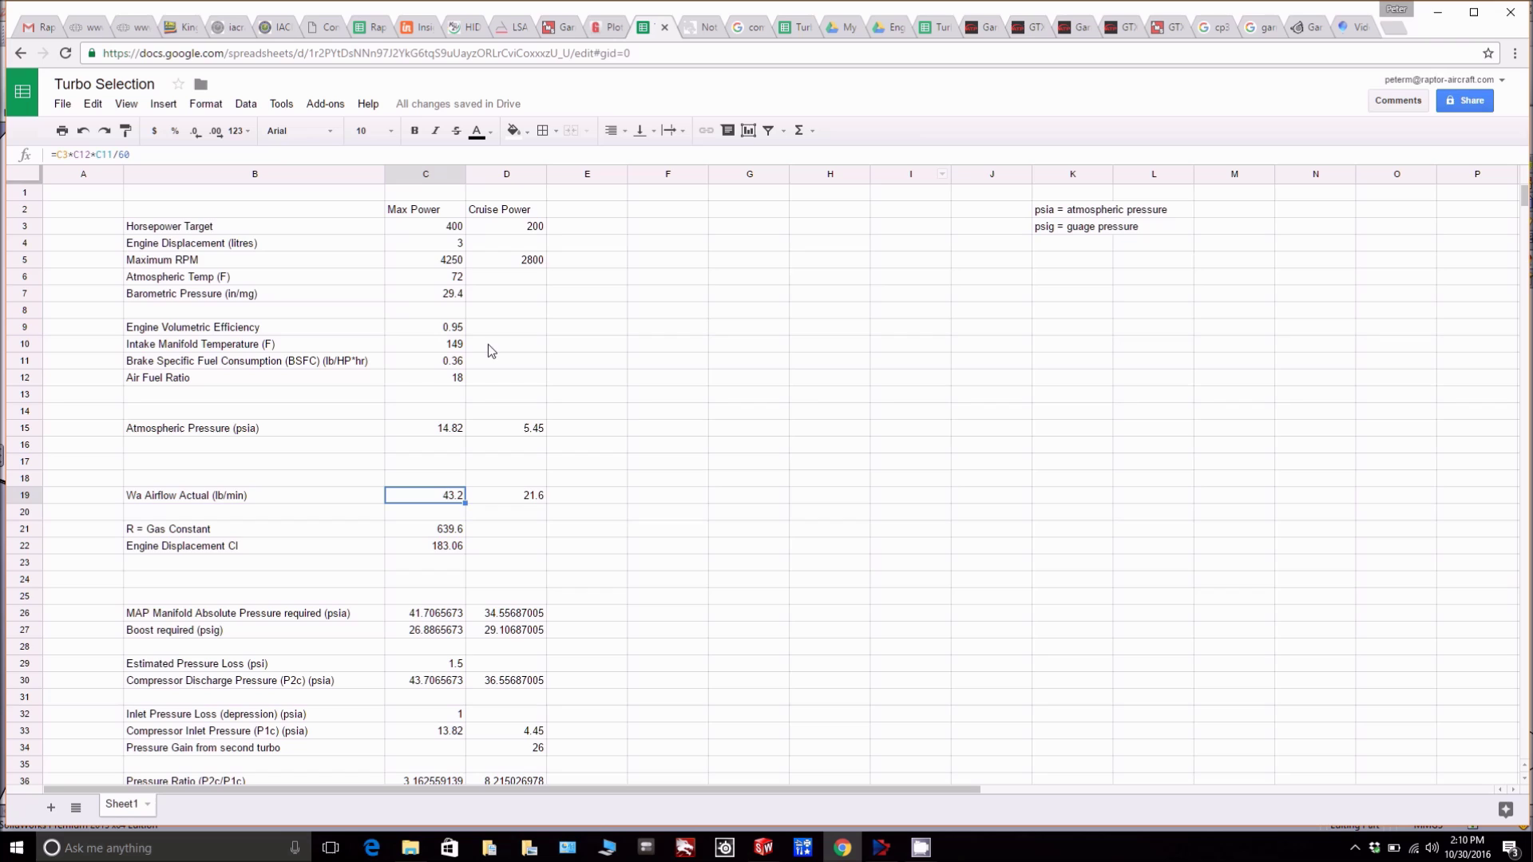
scroll(470, 349, down, 1)
scroll(469, 350, up, 1)
click(424, 225)
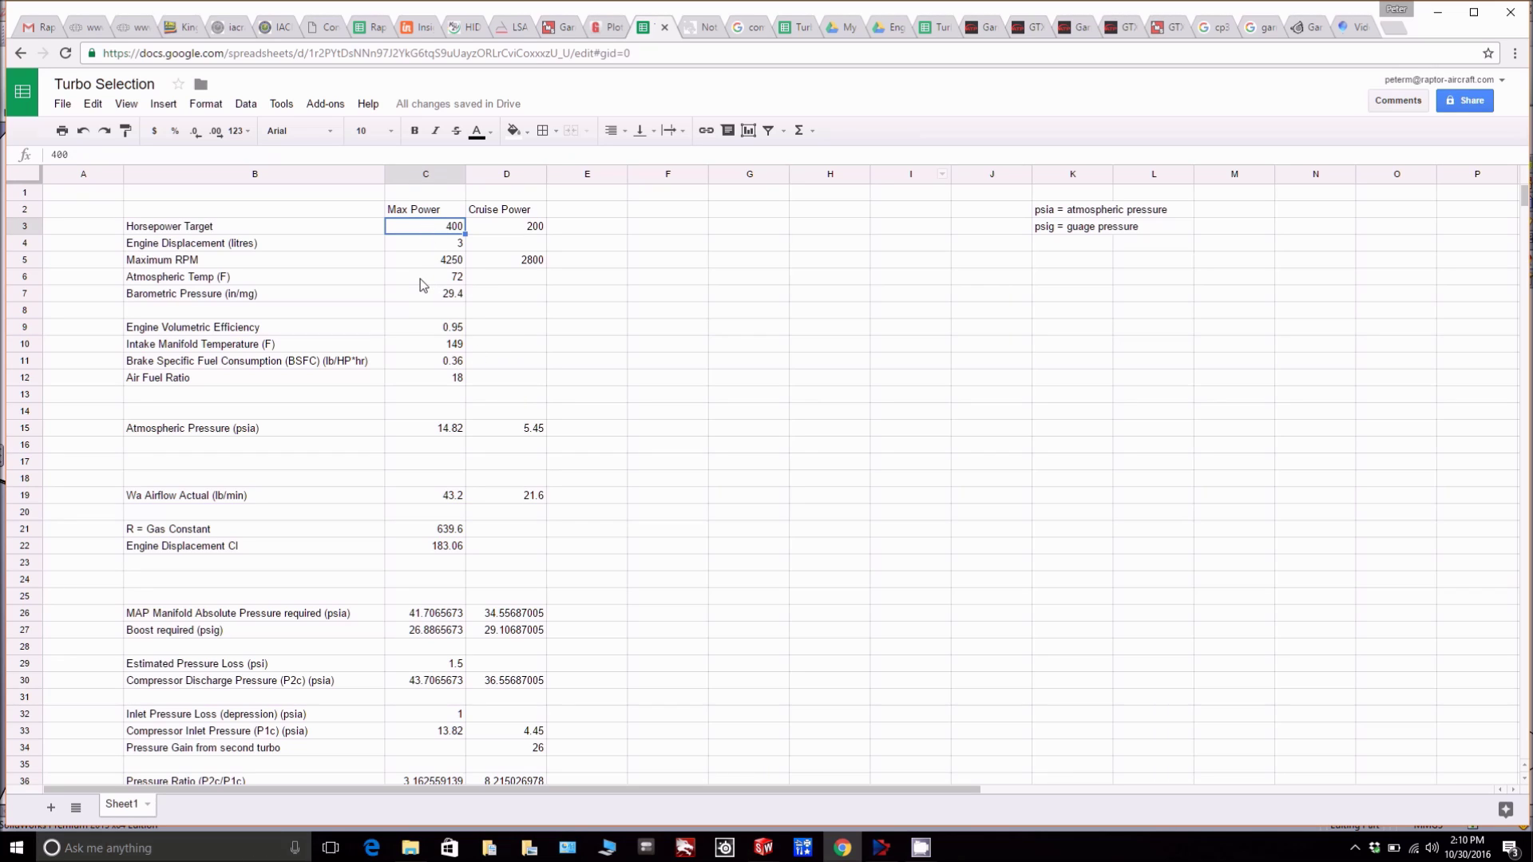
click(412, 333)
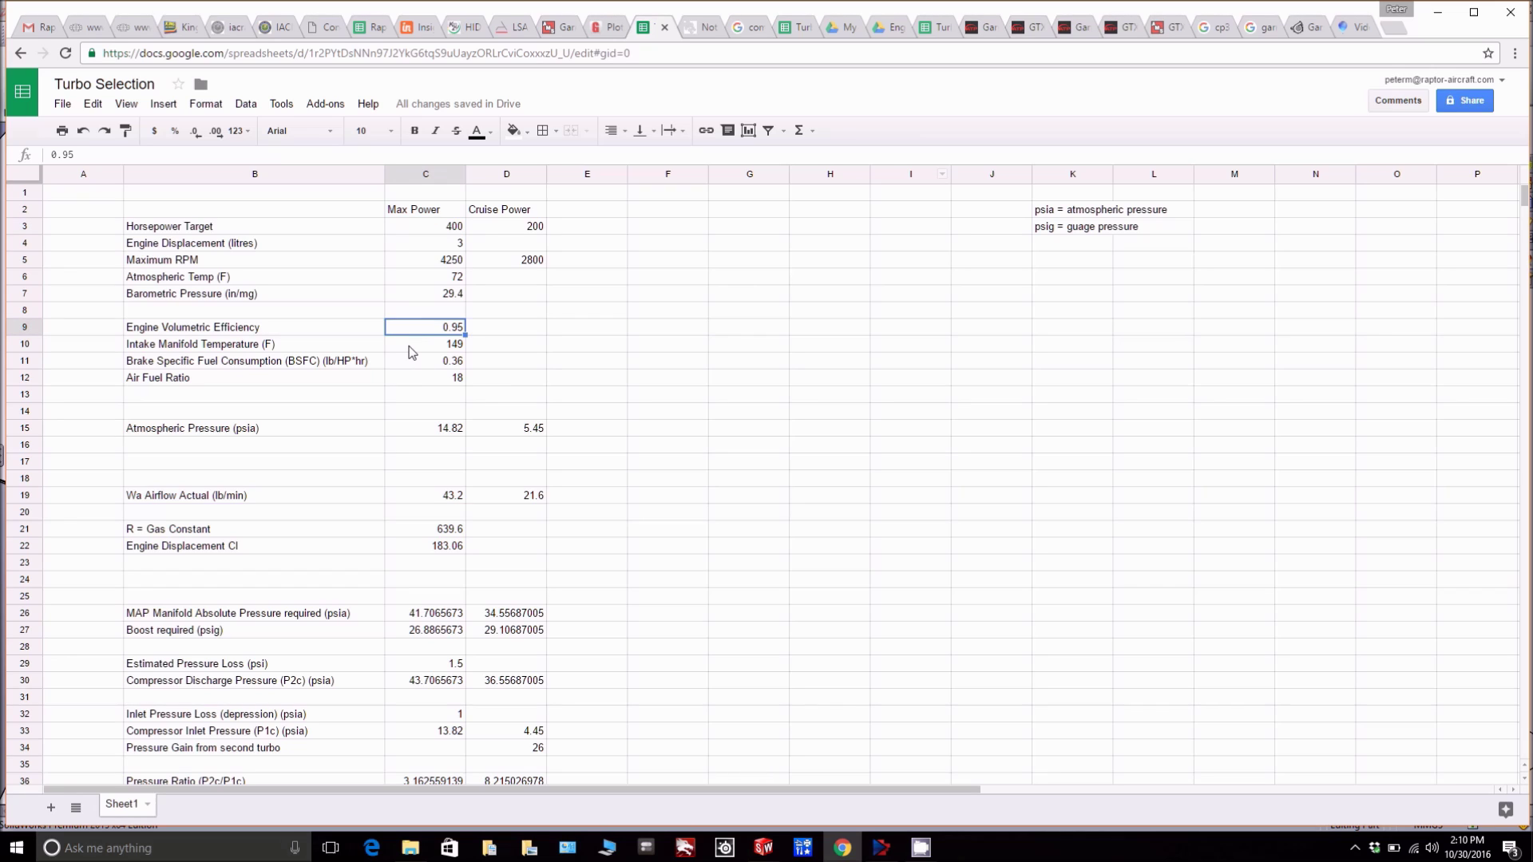
click(410, 347)
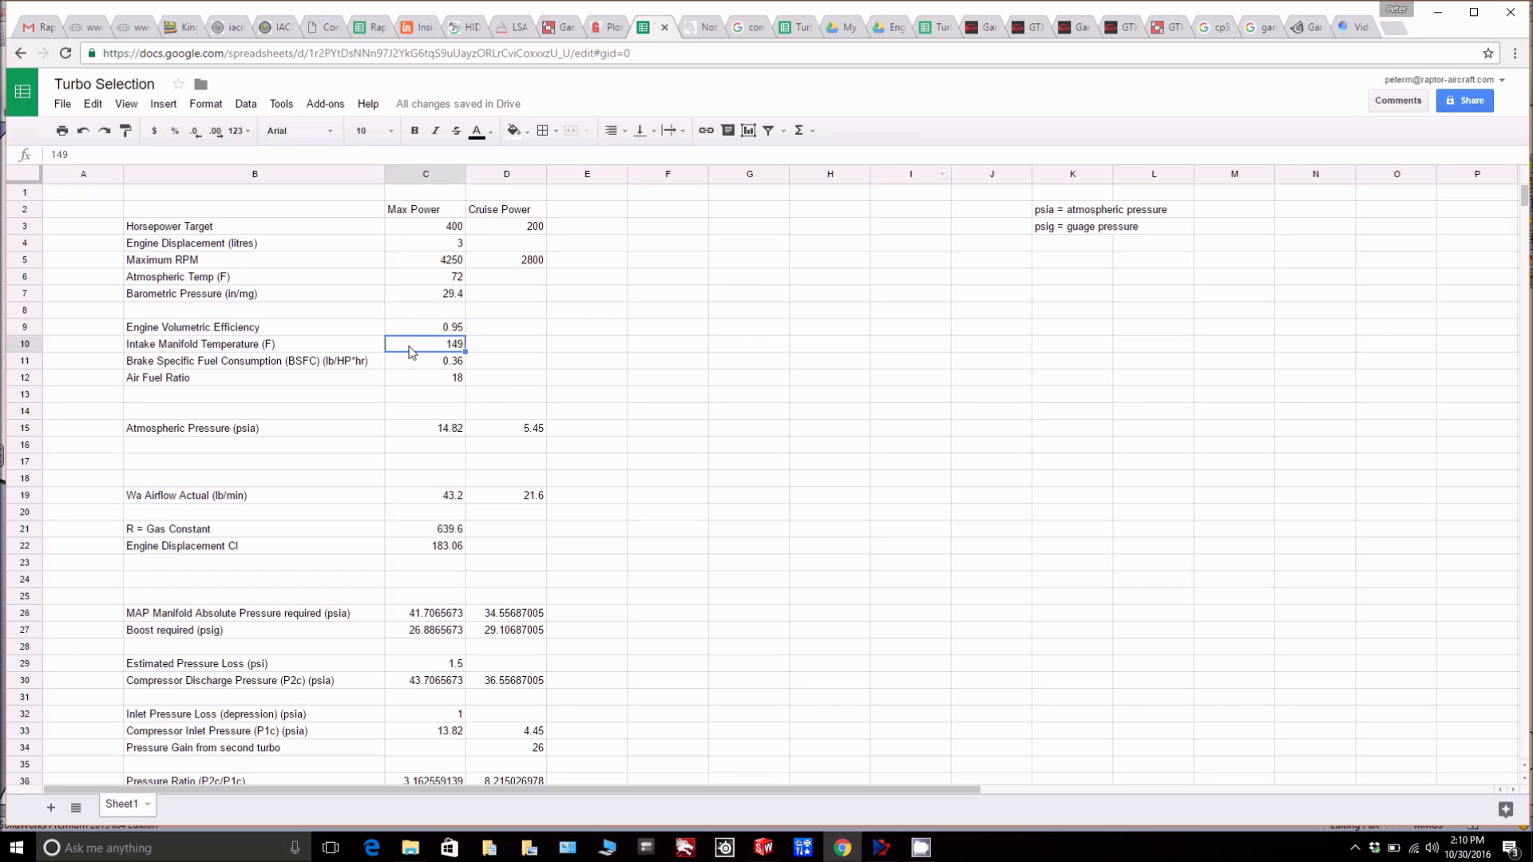
click(409, 361)
click(408, 378)
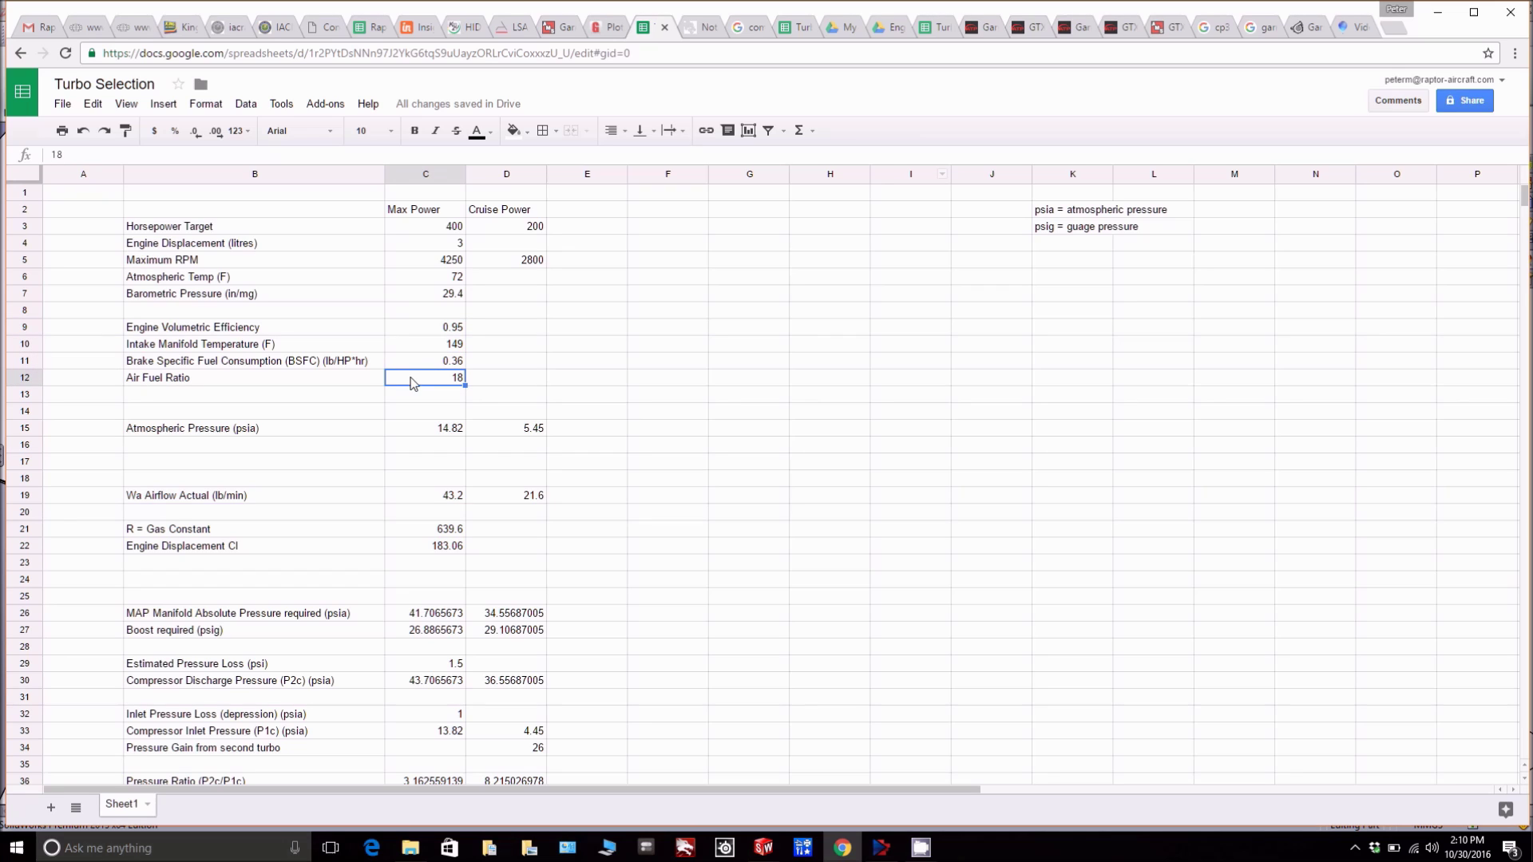
click(399, 498)
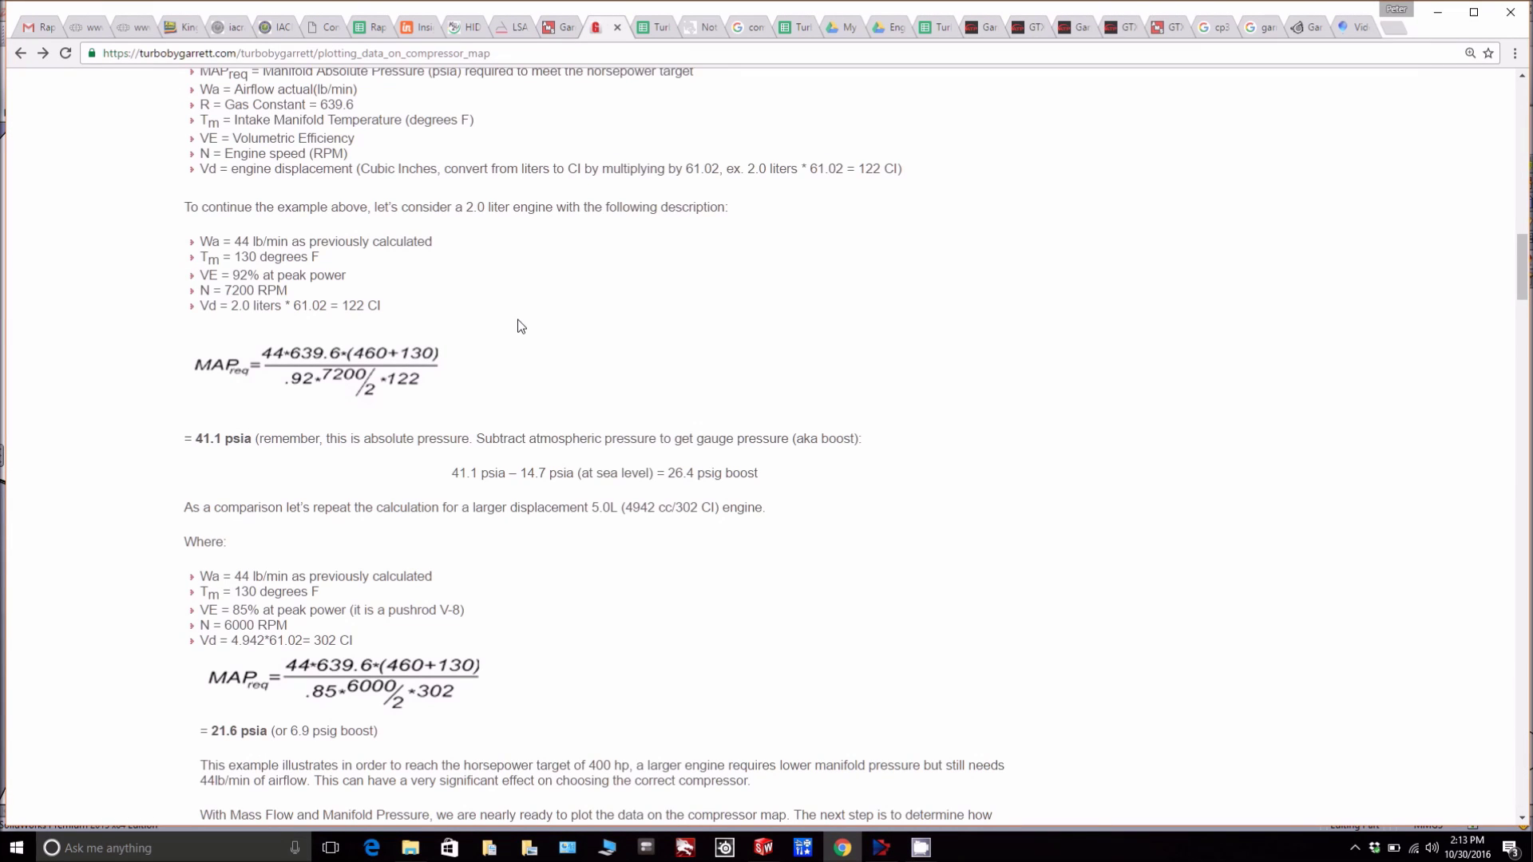
Scroll down to the pressure ratio calculation and highlight its explanatory line.
scroll(521, 326, down, 3)
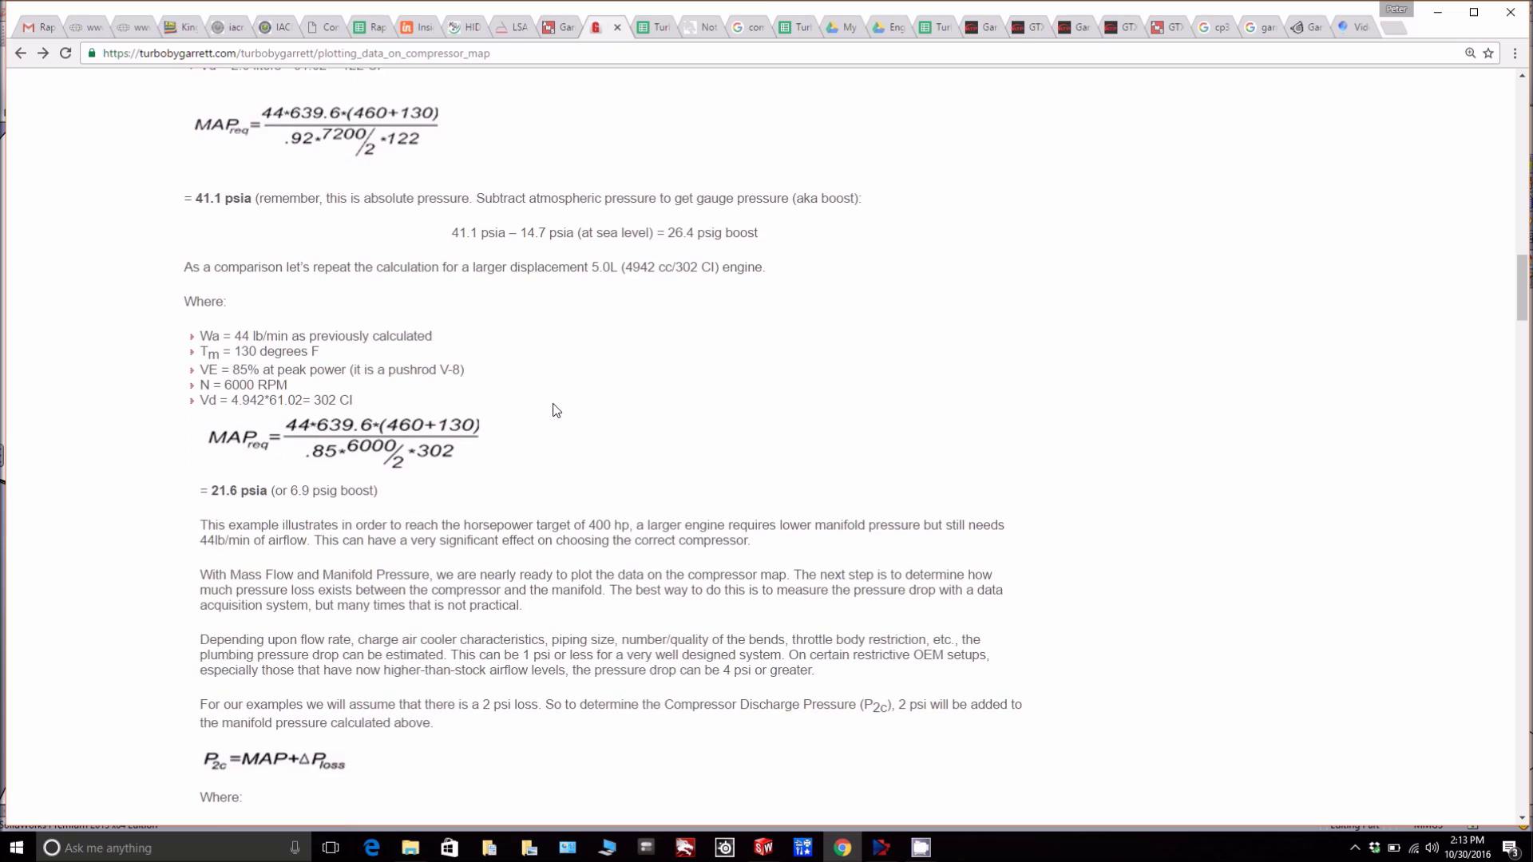
scroll(553, 355, down, 3)
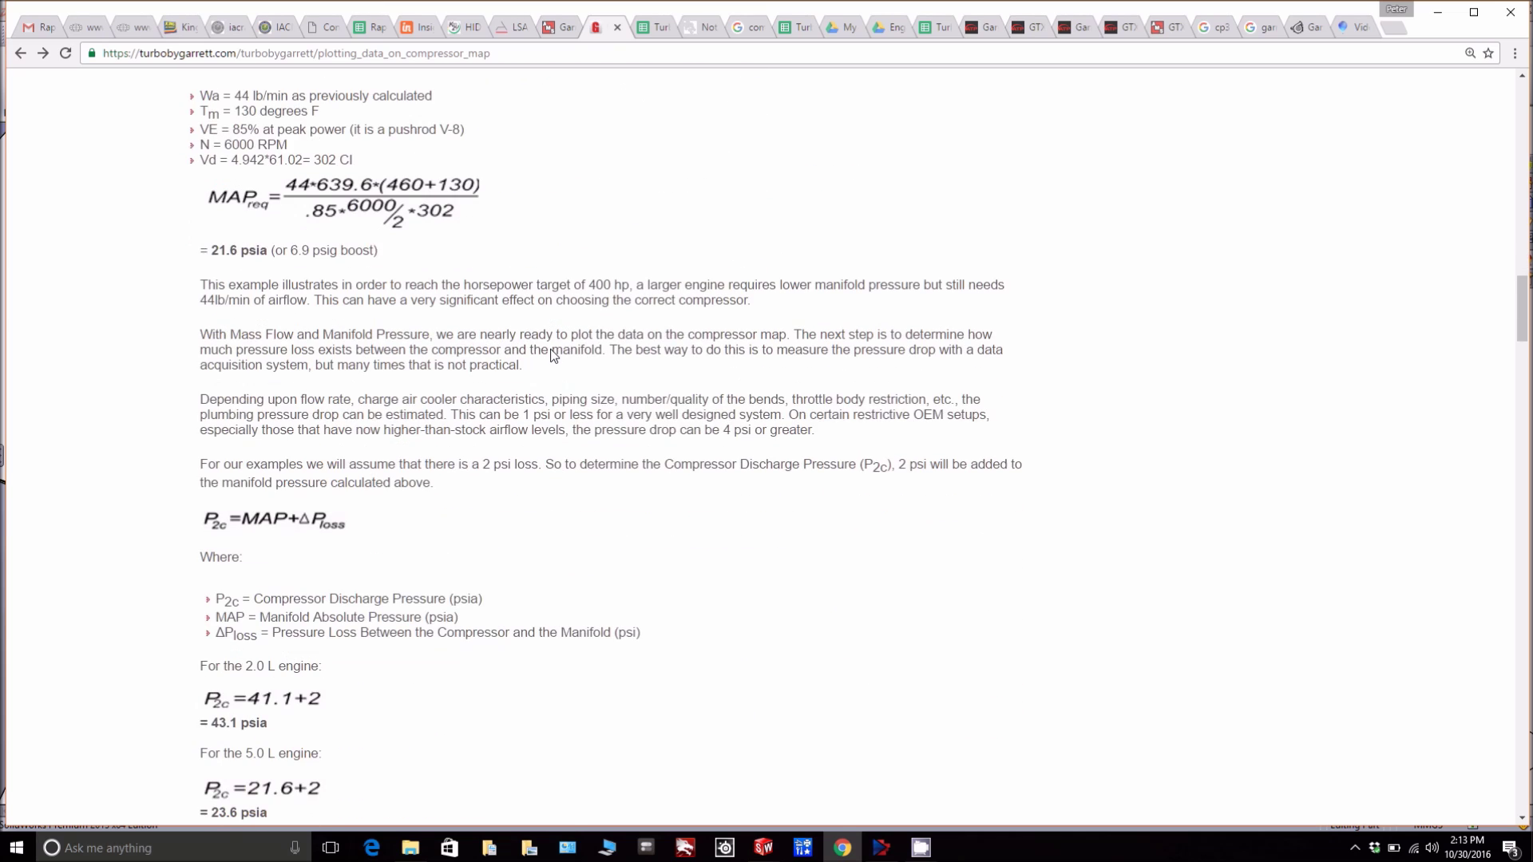
scroll(553, 355, down, 3)
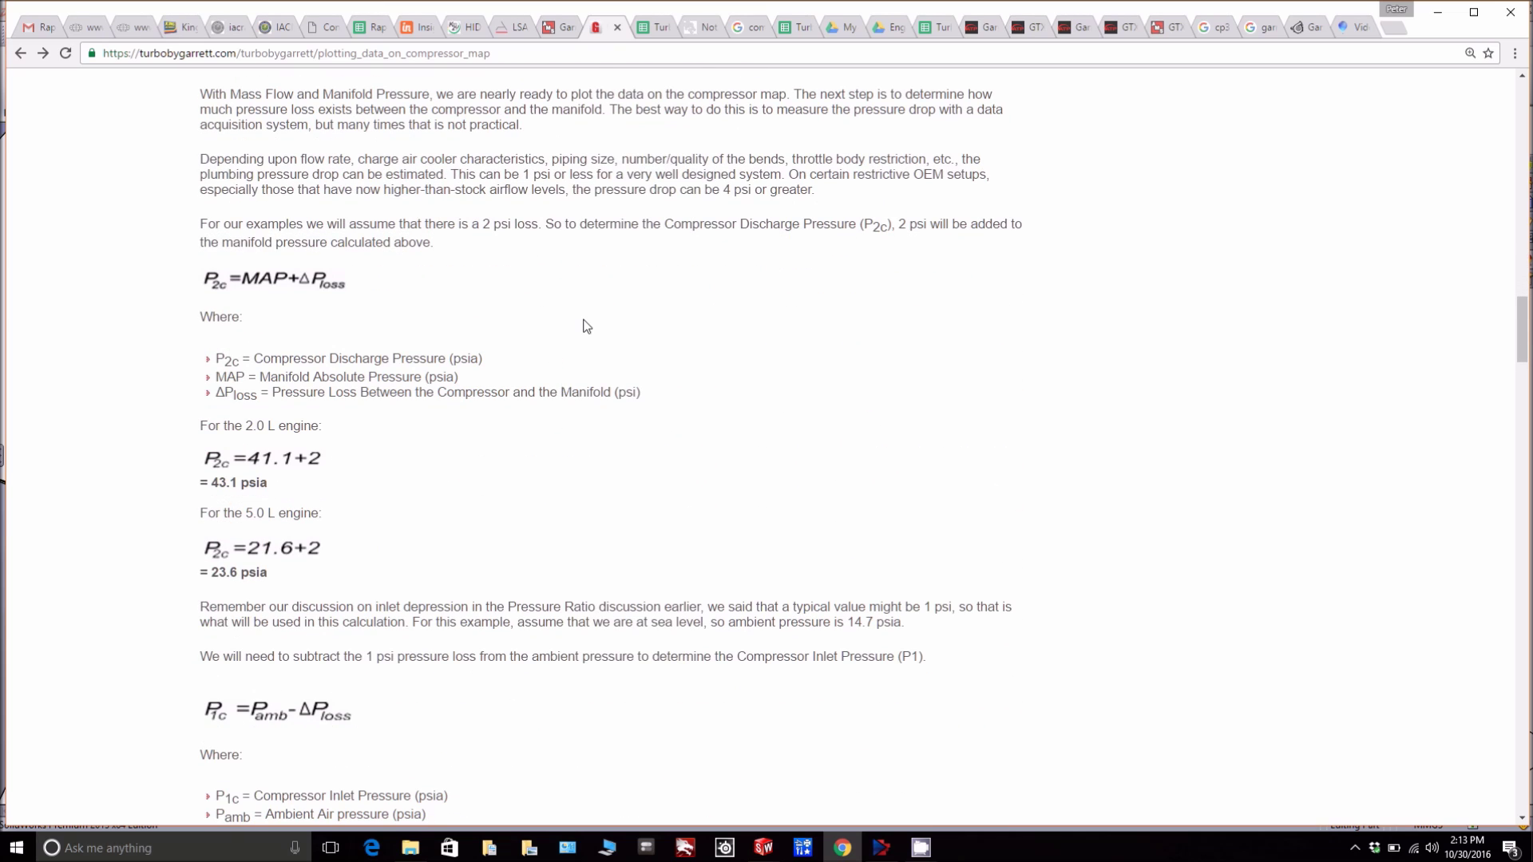
scroll(583, 324, down, 1)
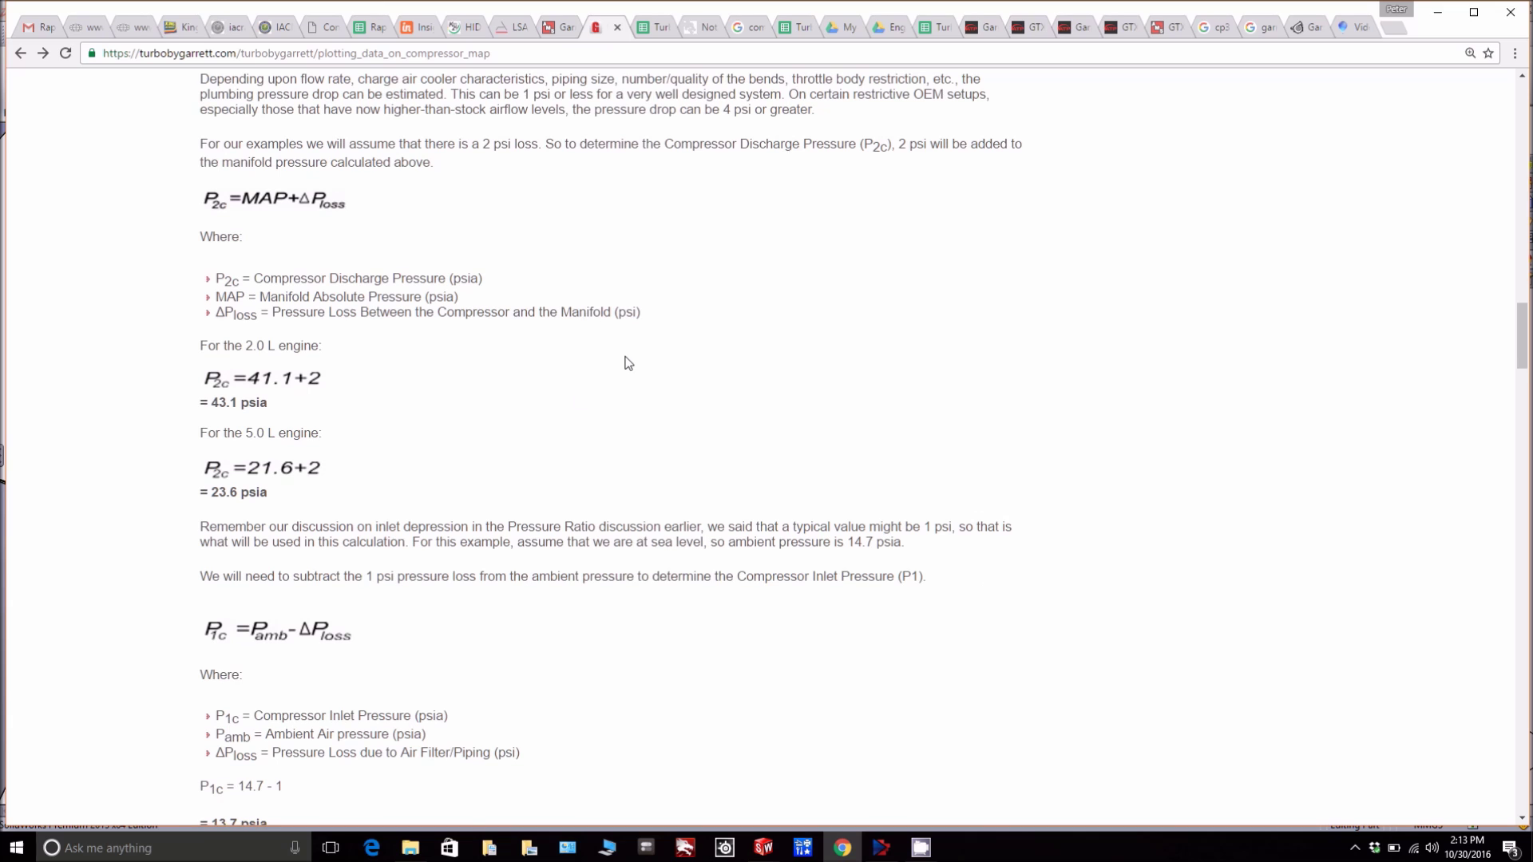
scroll(626, 361, down, 1)
scroll(629, 361, down, 2)
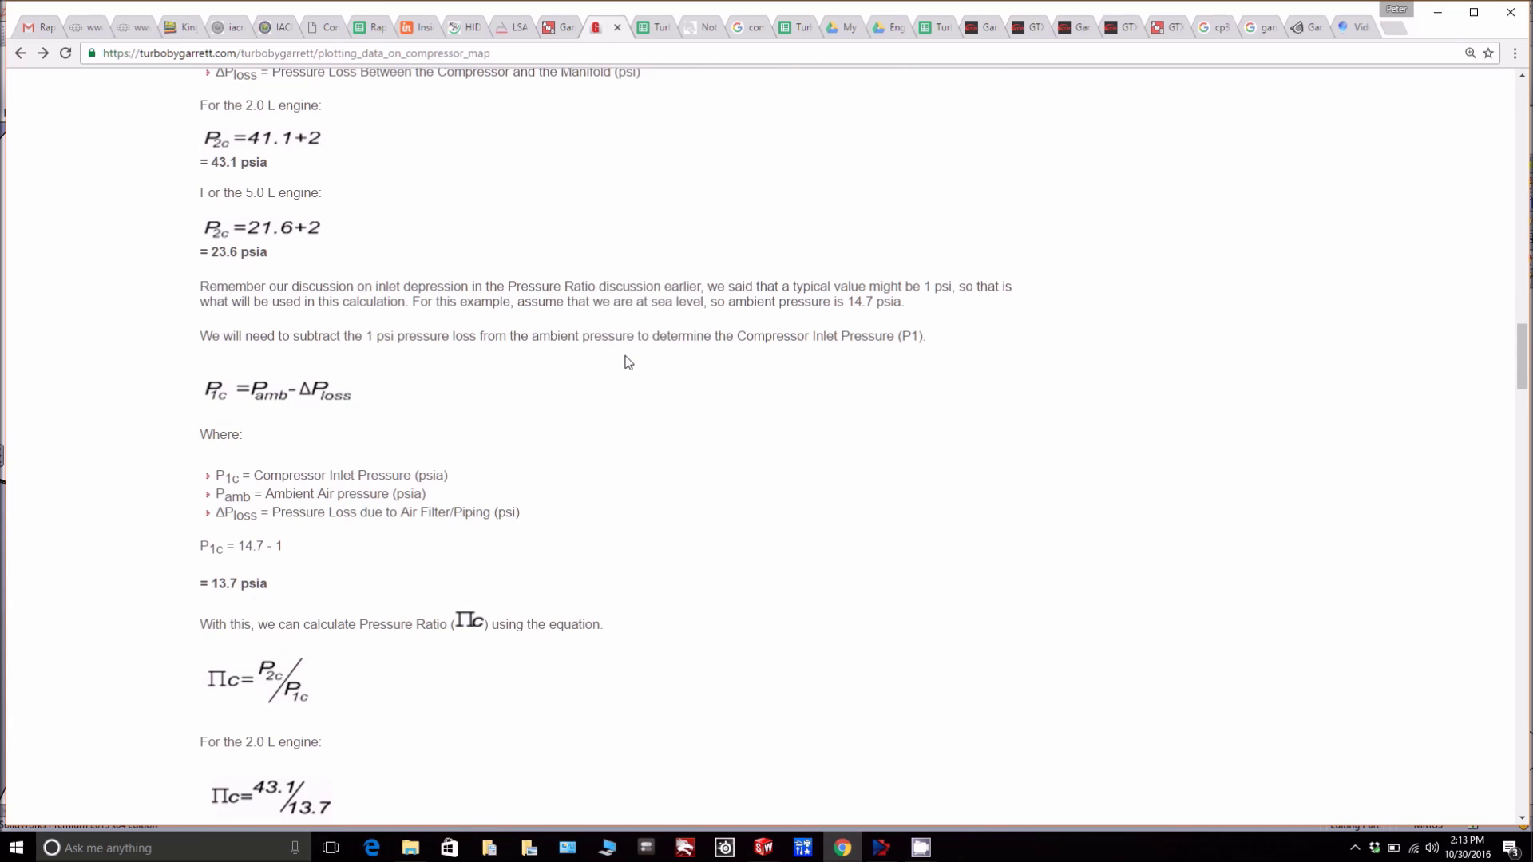
scroll(628, 362, down, 1)
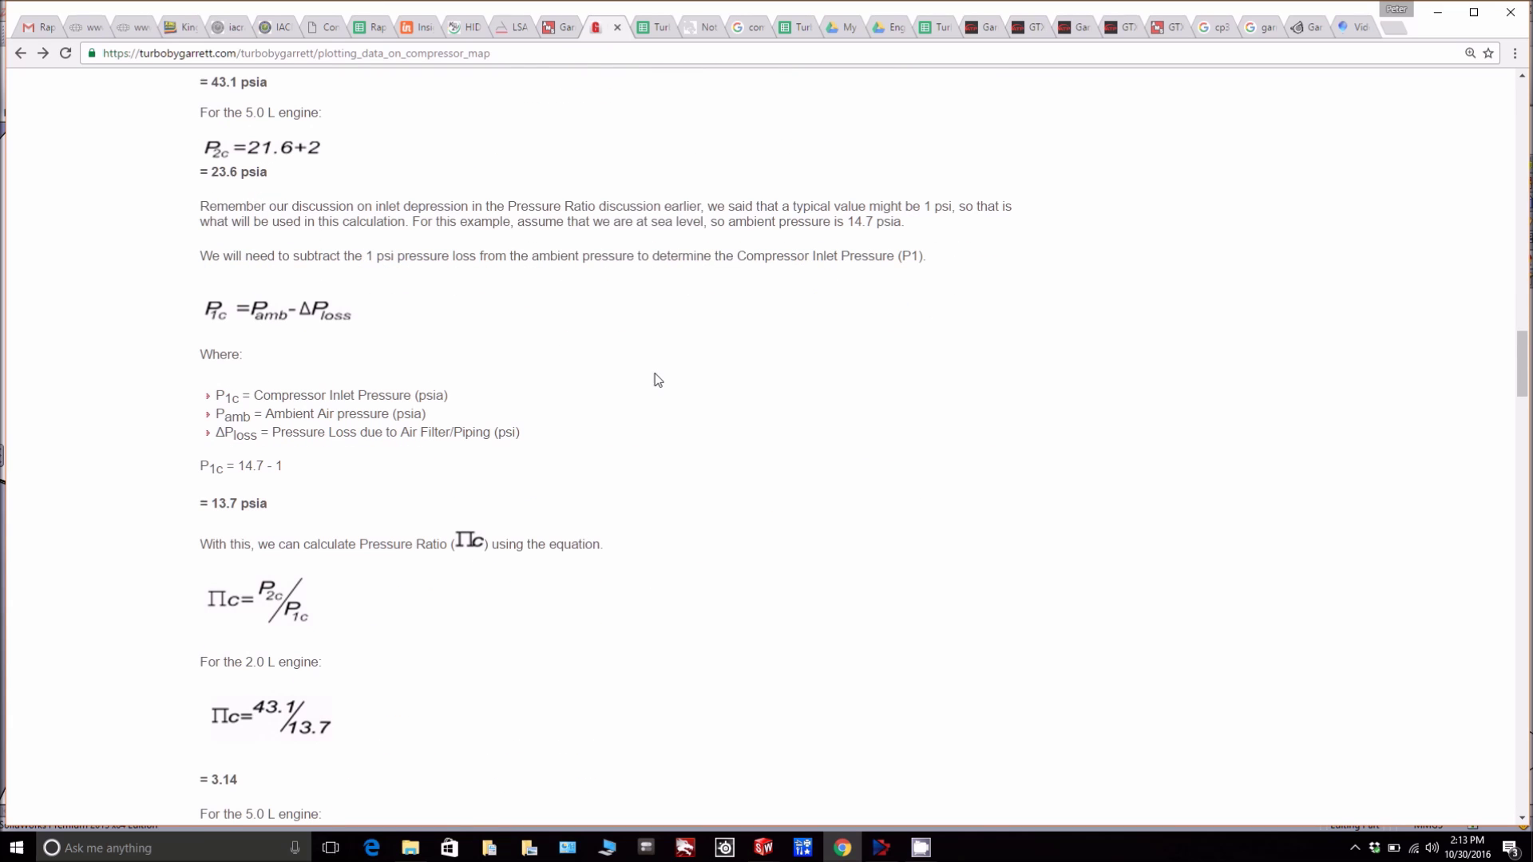
scroll(658, 380, down, 2)
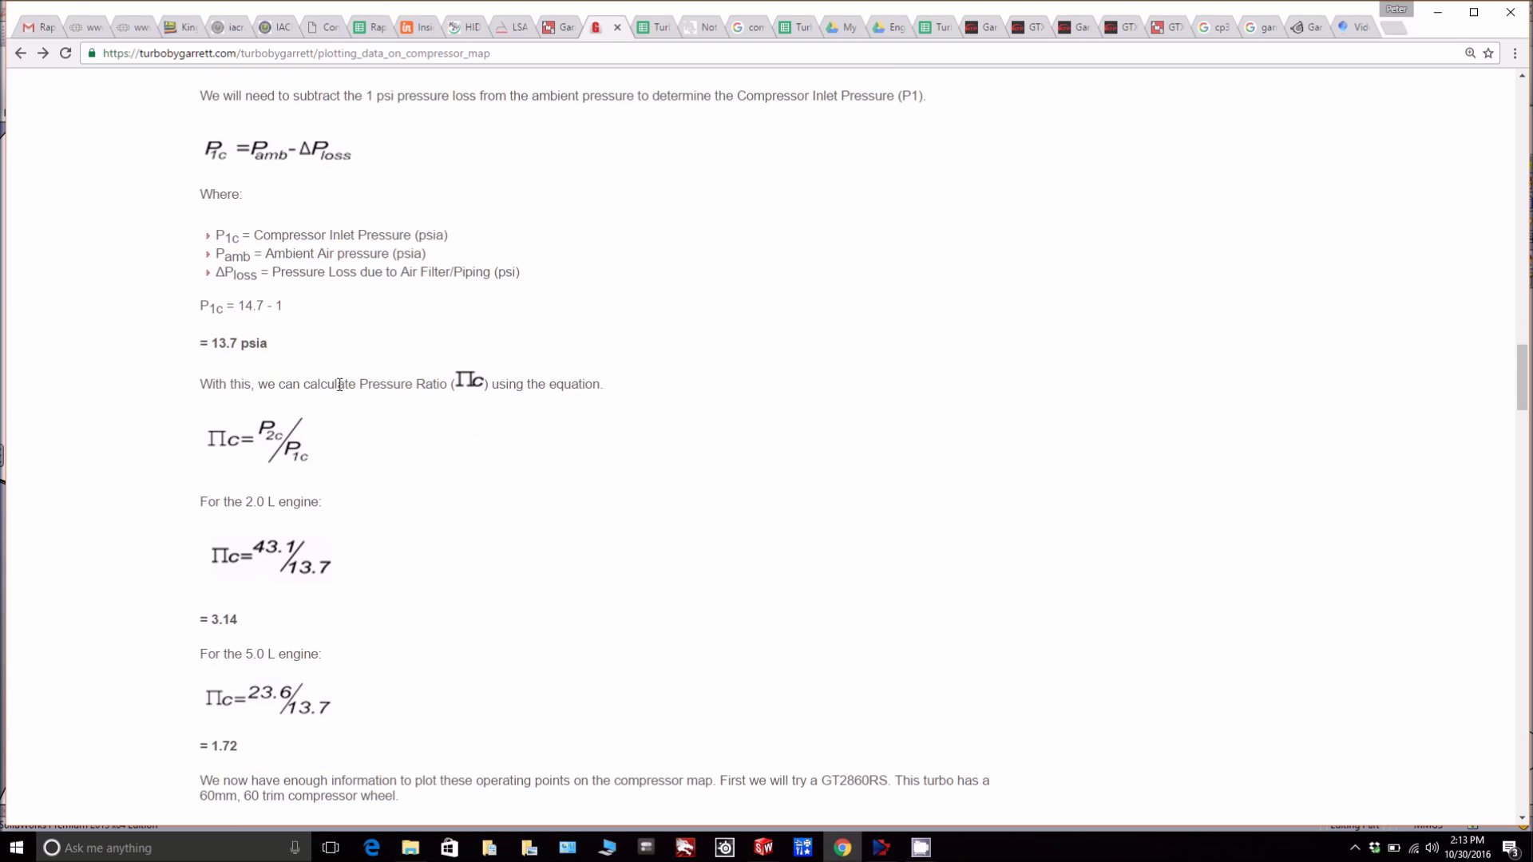
drag(303, 385, 442, 380)
Select the 2.0 L engine's 3.14 pressure ratio result.
scroll(453, 440, down, 2)
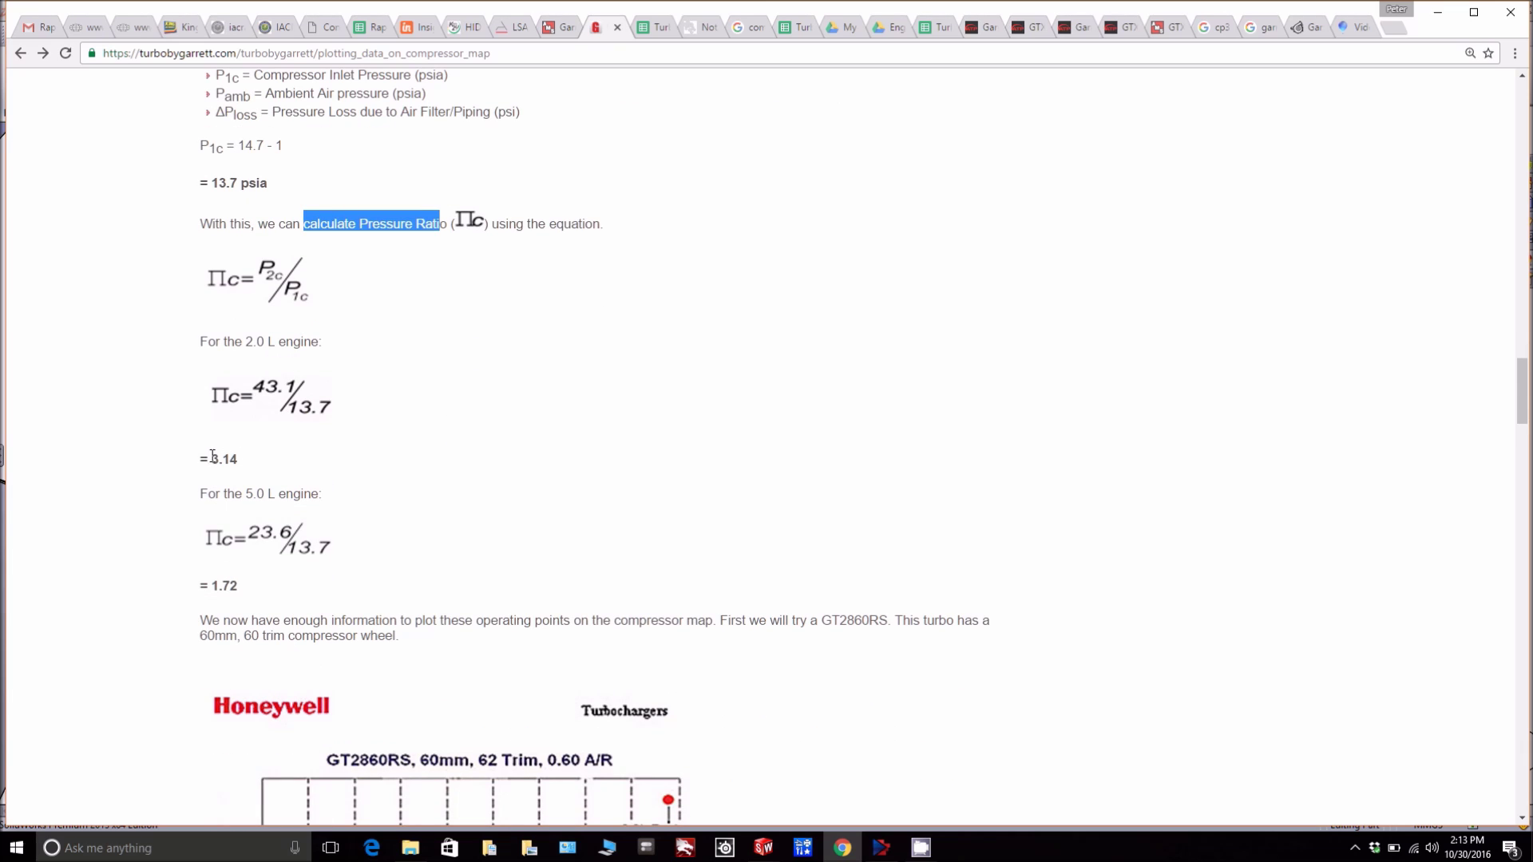
drag(209, 458, 241, 454)
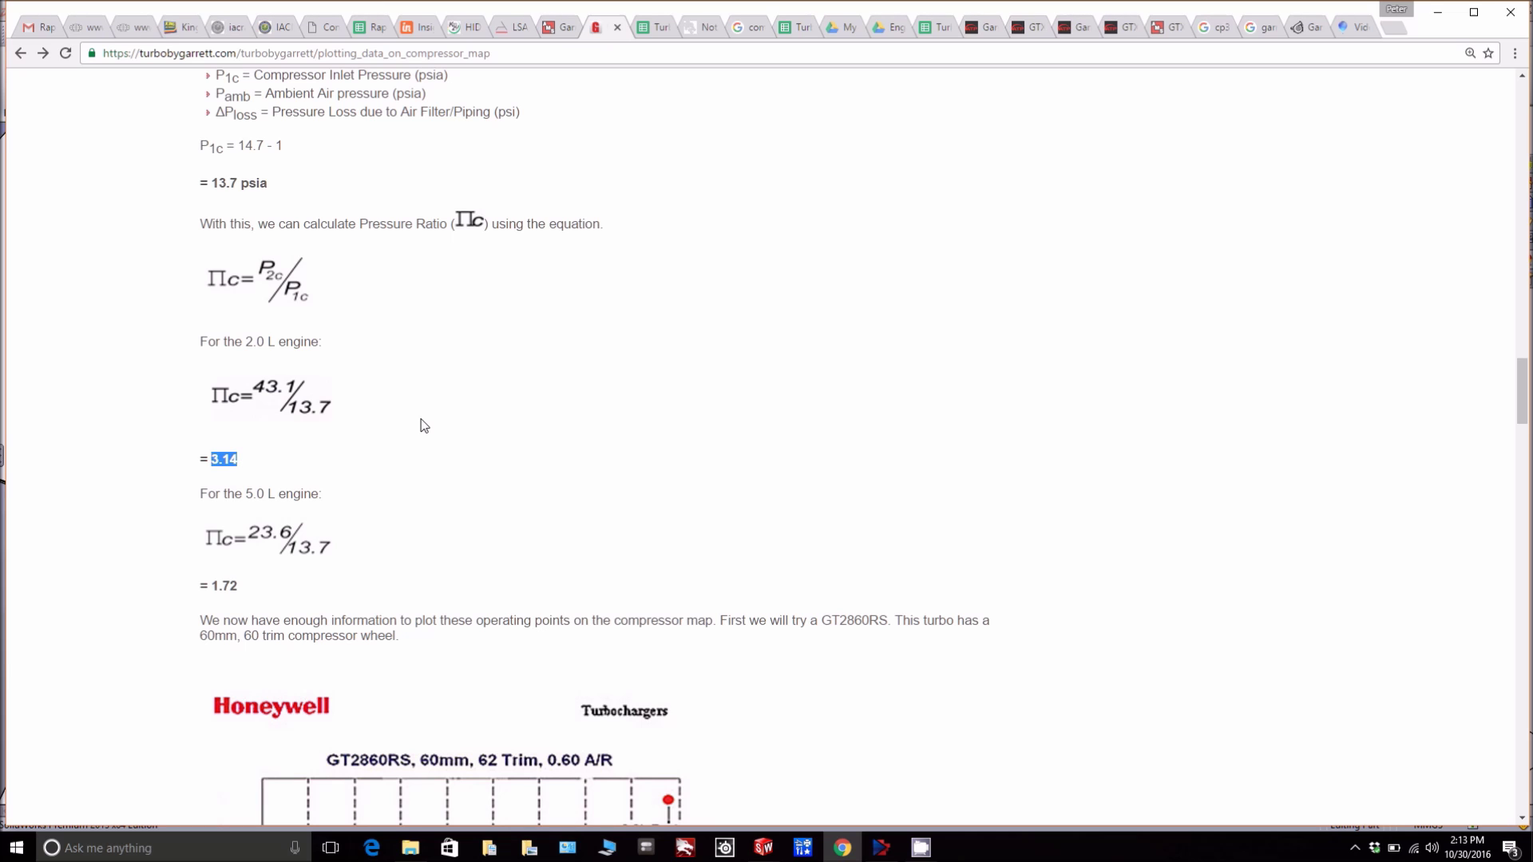
scroll(423, 425, down, 4)
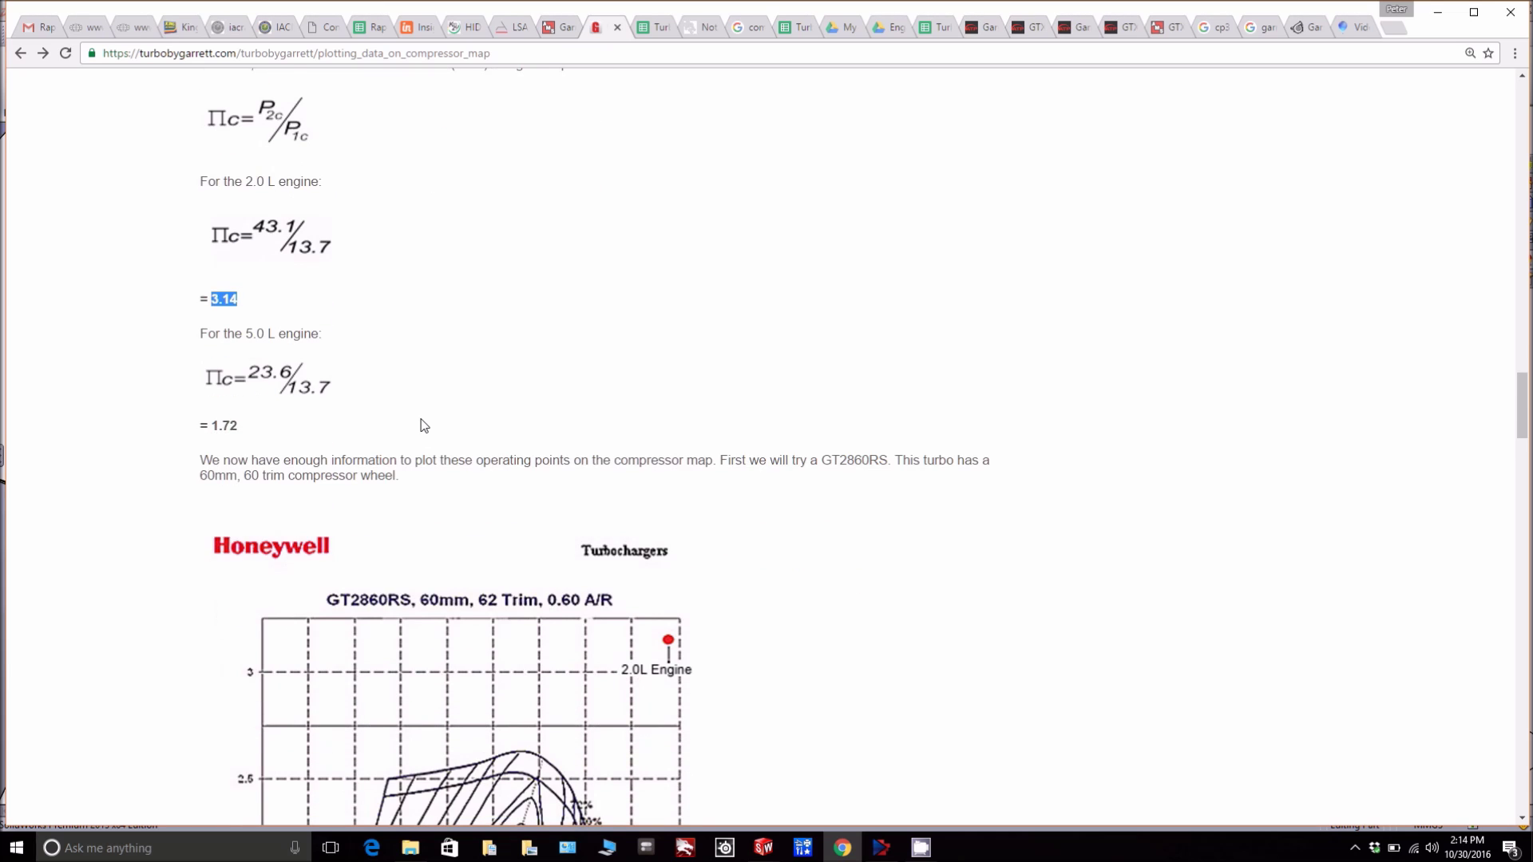
Scroll past the GT2860RS and GT3076R maps to the GT3071R map with 5000/7200 RPM points.
scroll(423, 425, down, 2)
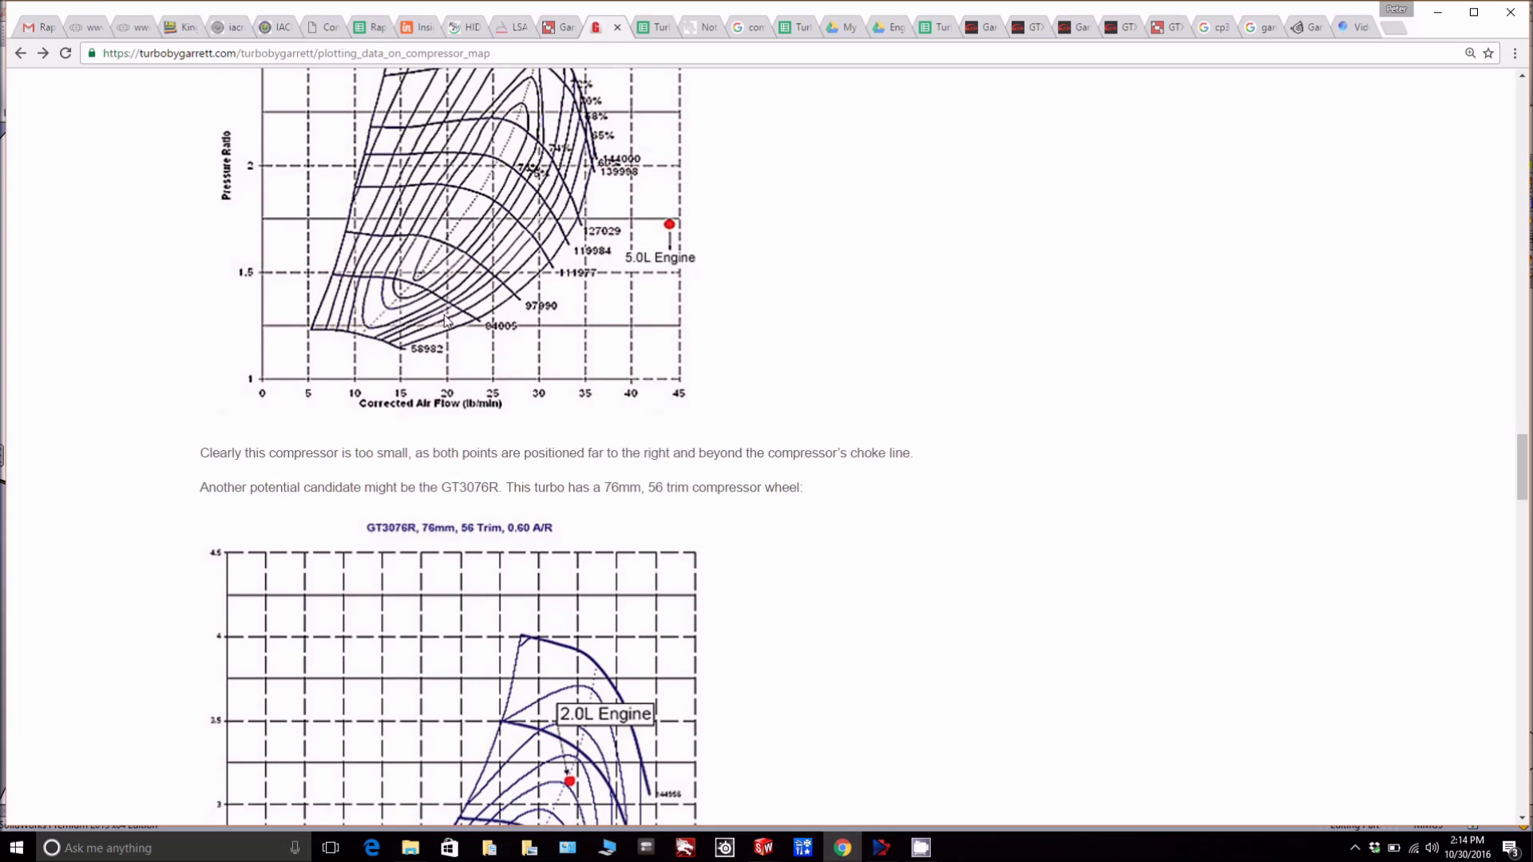
scroll(444, 315, down, 2)
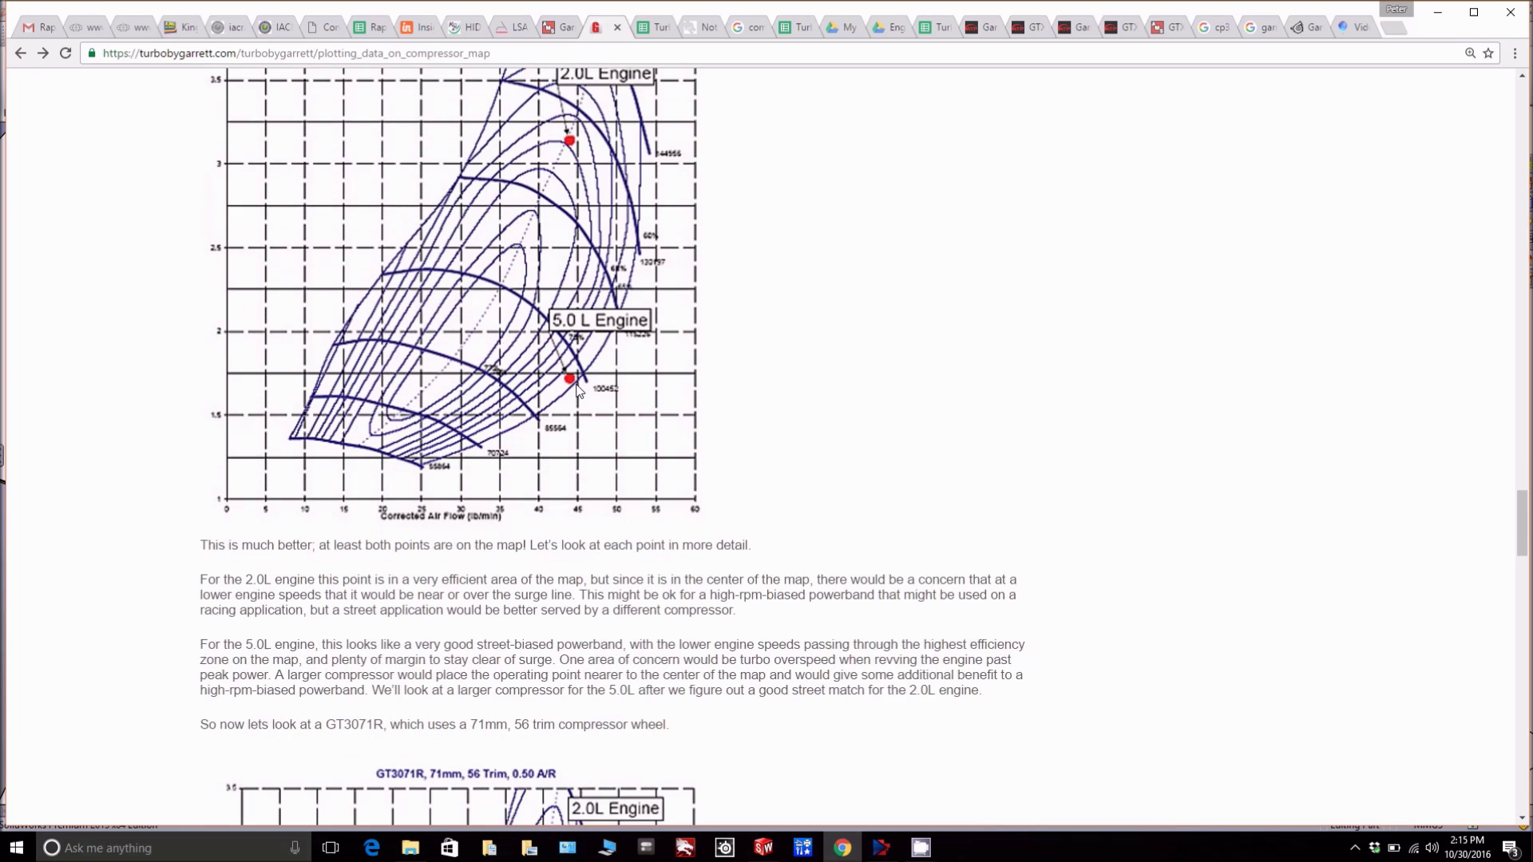
scroll(578, 390, down, 2)
scroll(578, 390, down, 1)
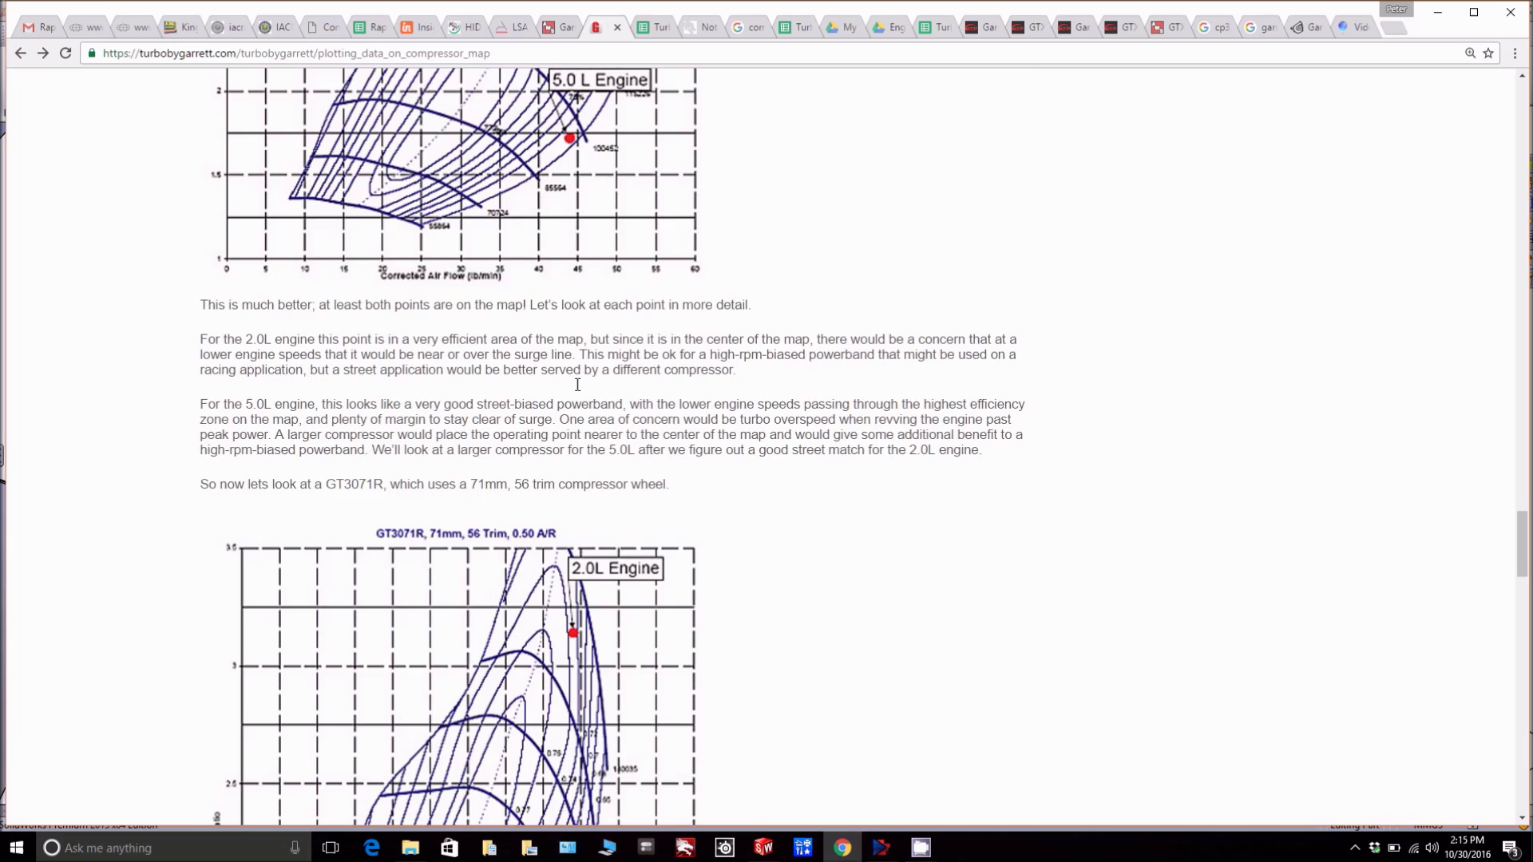
scroll(578, 385, down, 2)
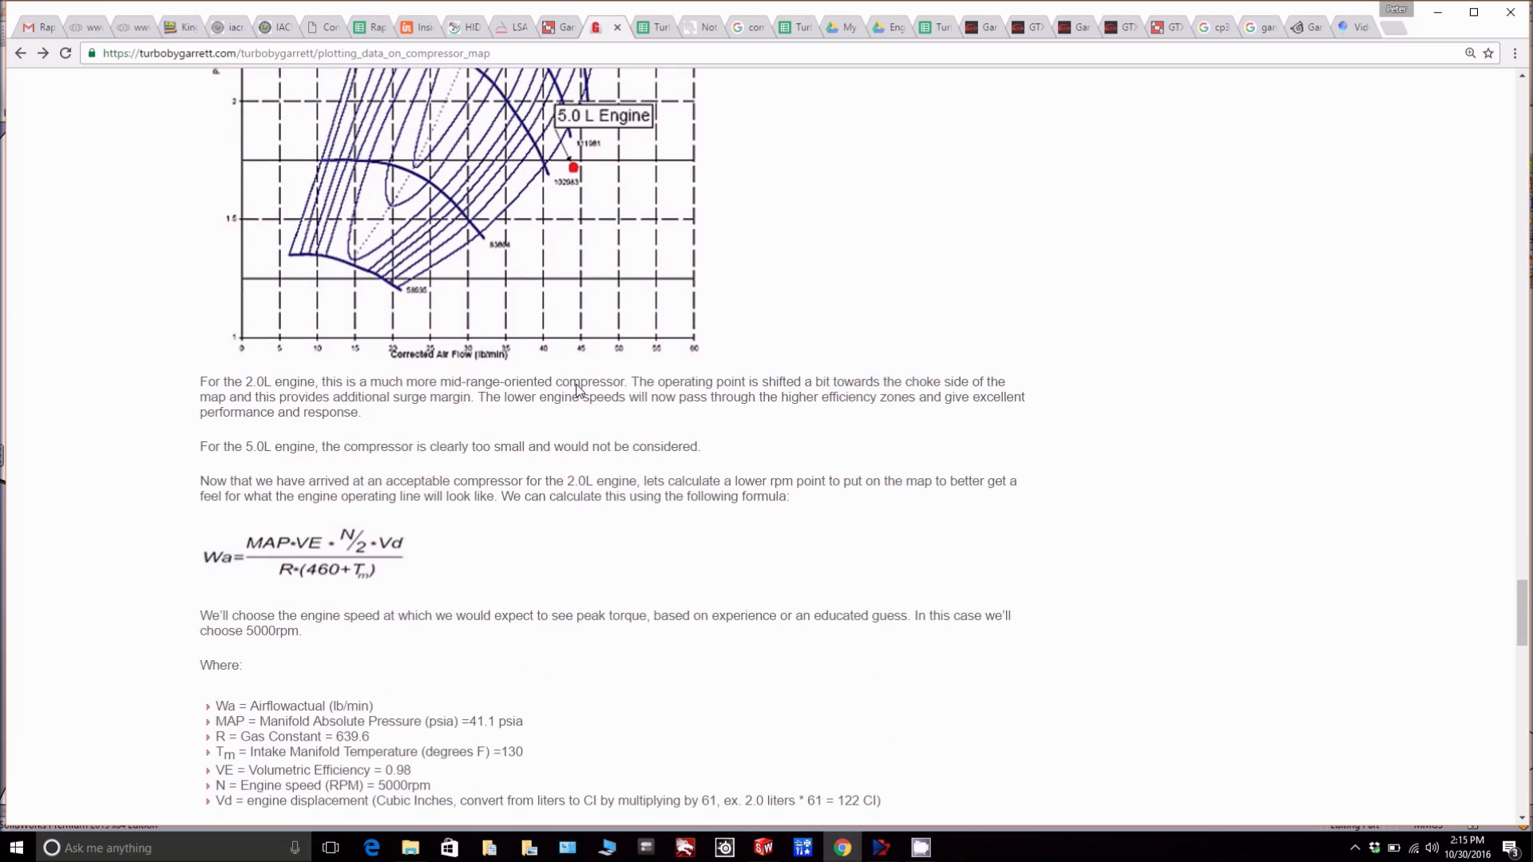
scroll(578, 390, down, 4)
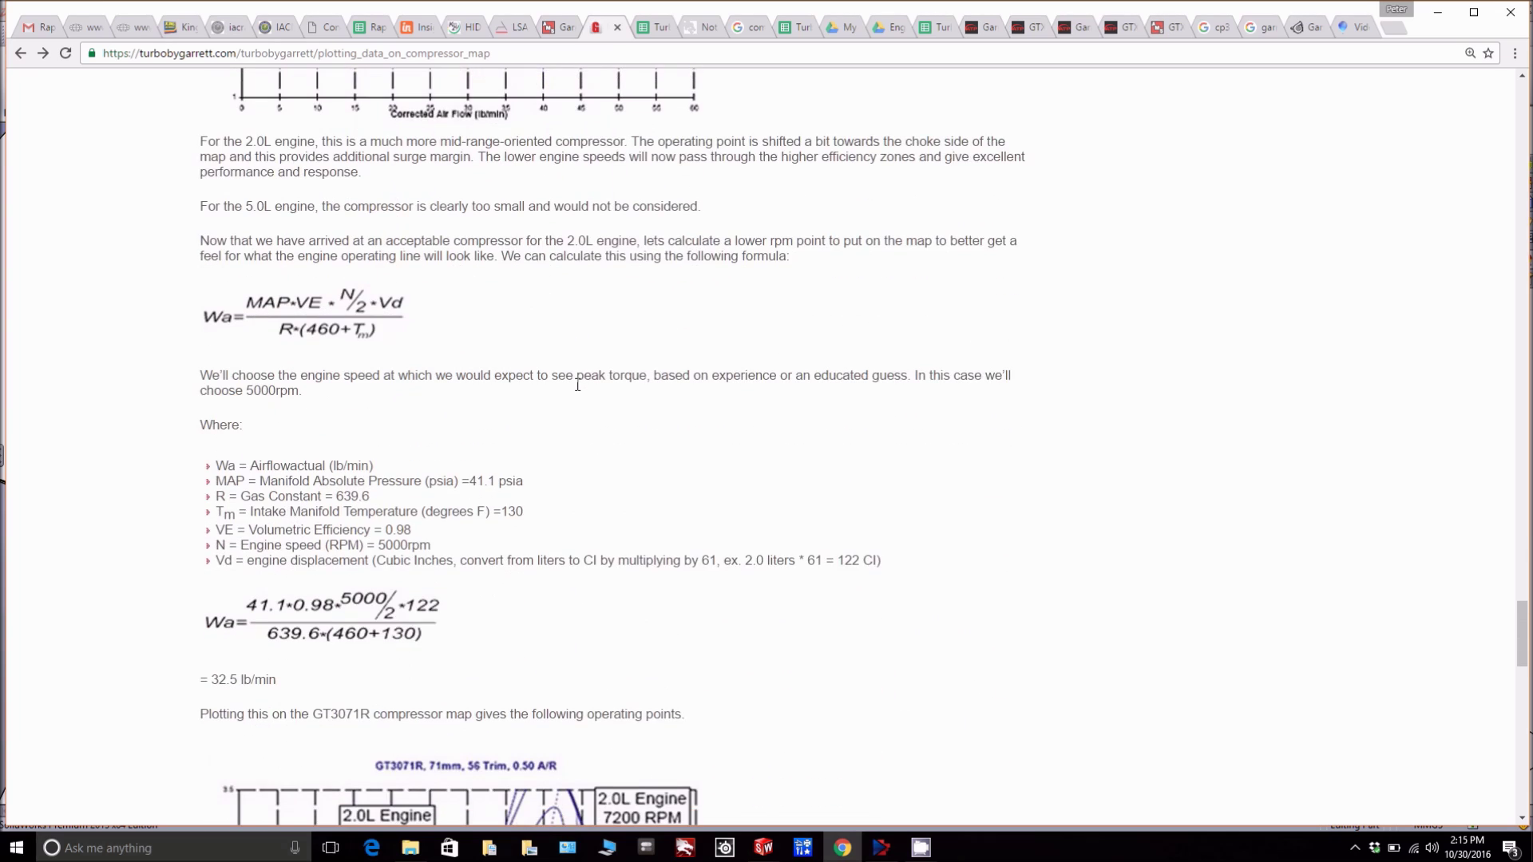
scroll(578, 390, down, 4)
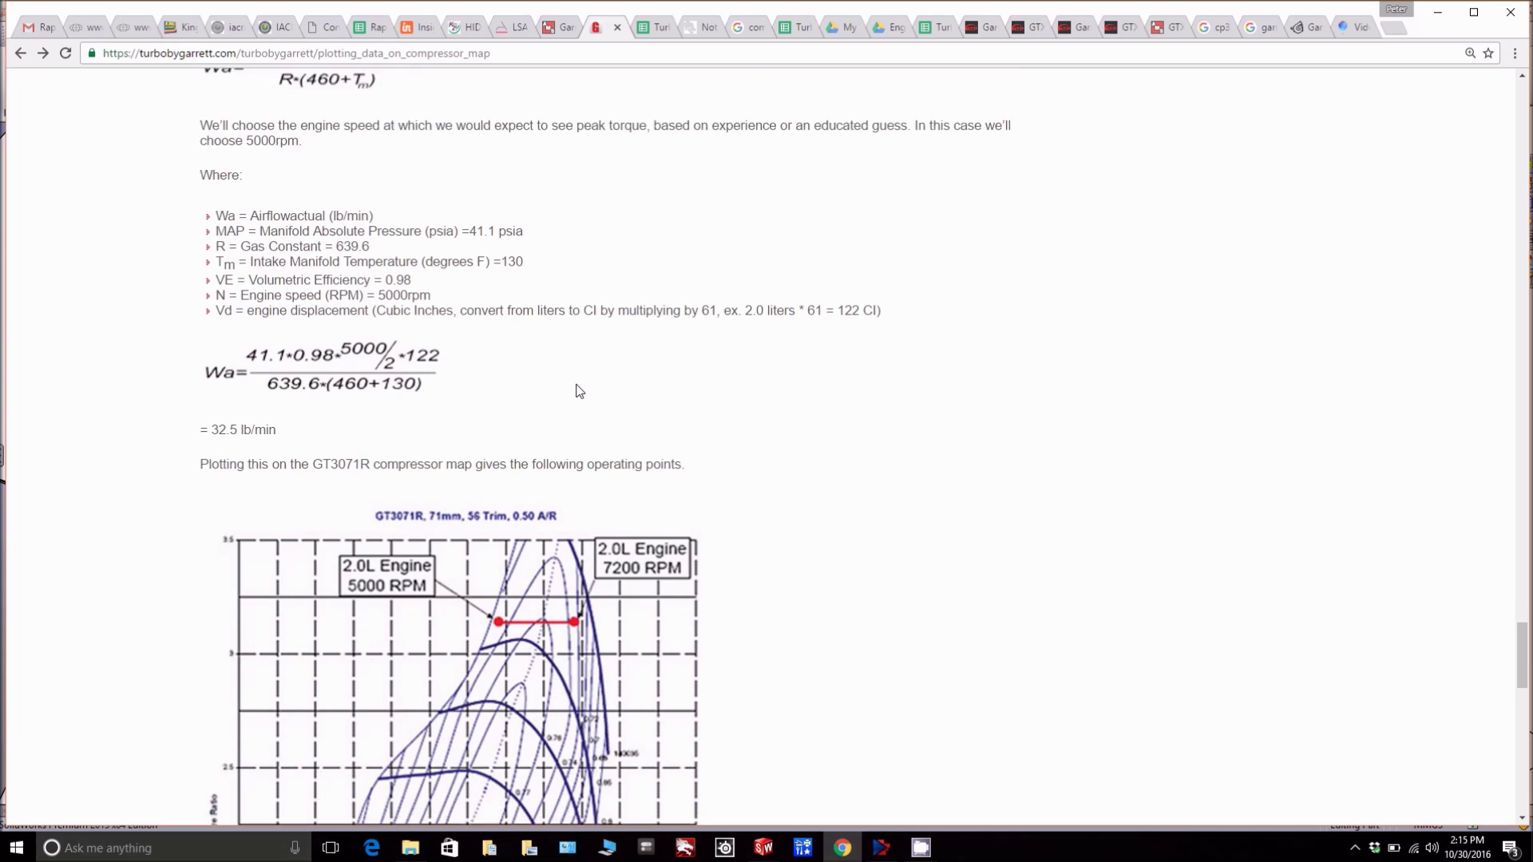
scroll(577, 390, down, 2)
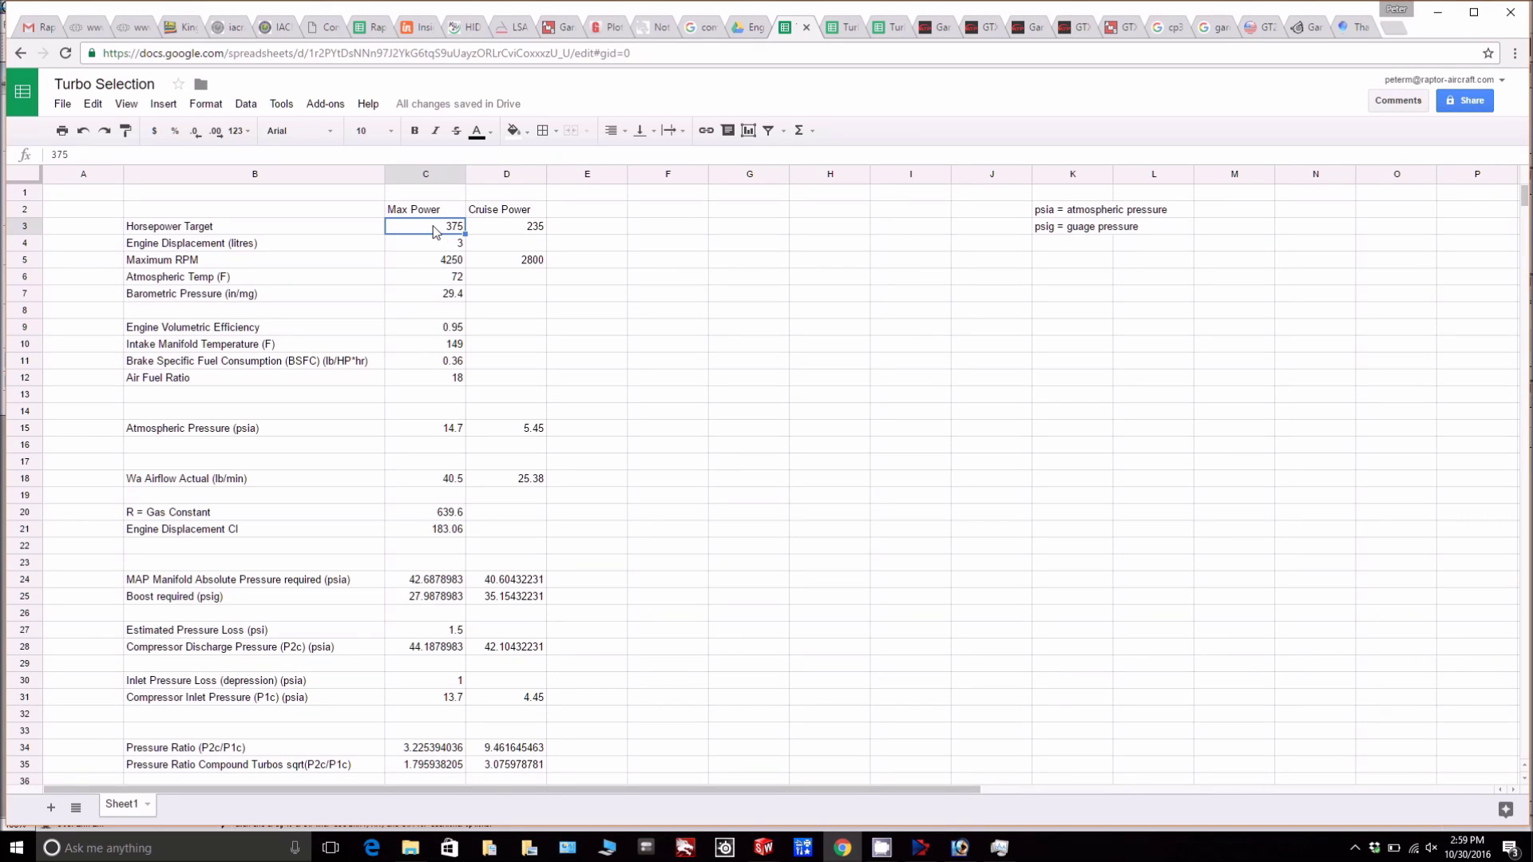
Check the cruise horsepower target, the 4250/2800 RPMs and the atmospheric pressure cells.
click(484, 230)
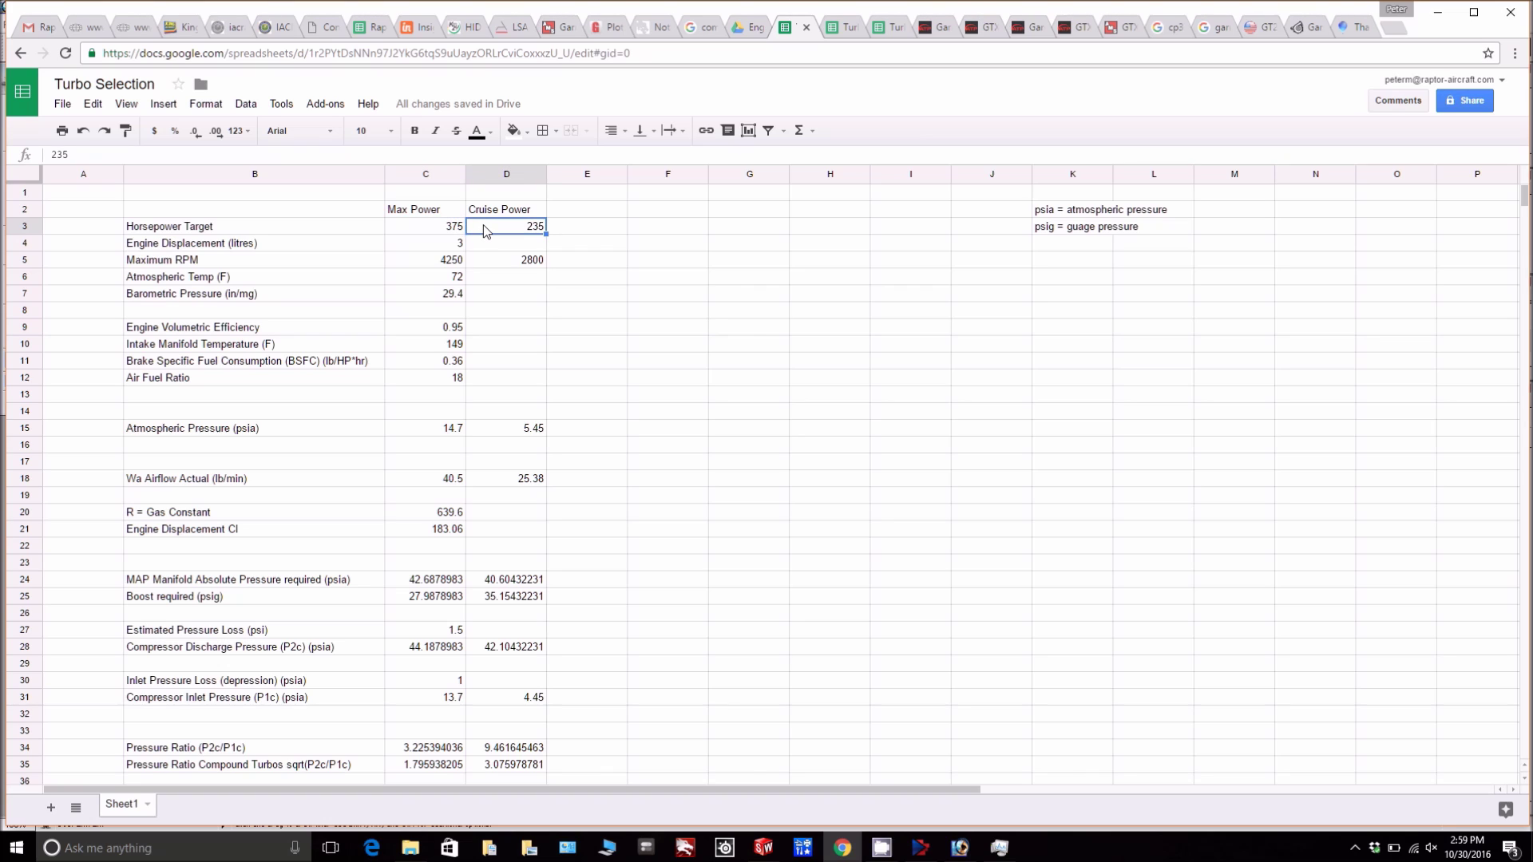
click(416, 260)
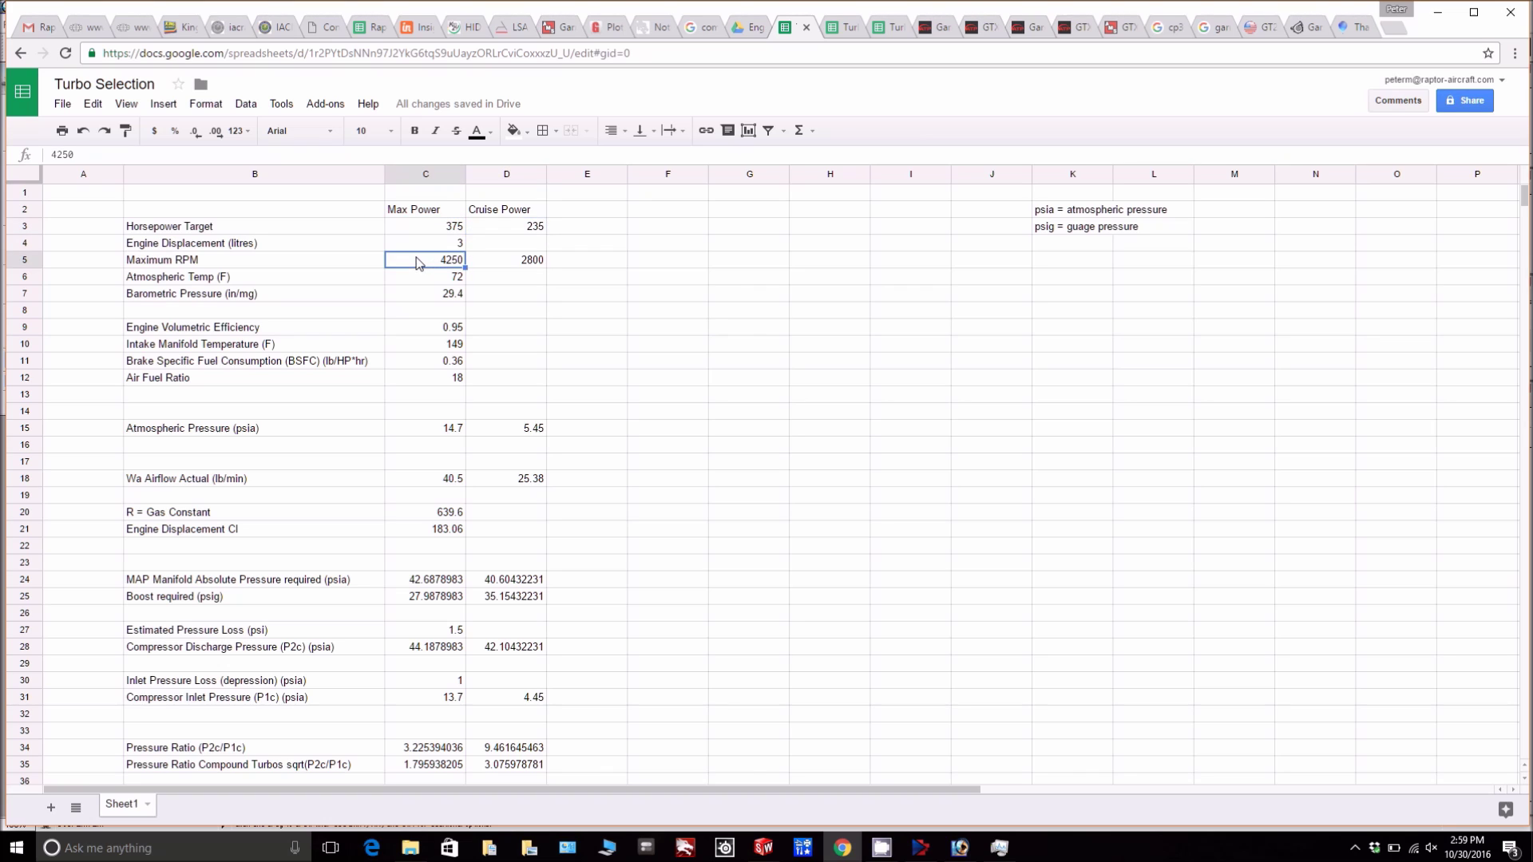
click(493, 261)
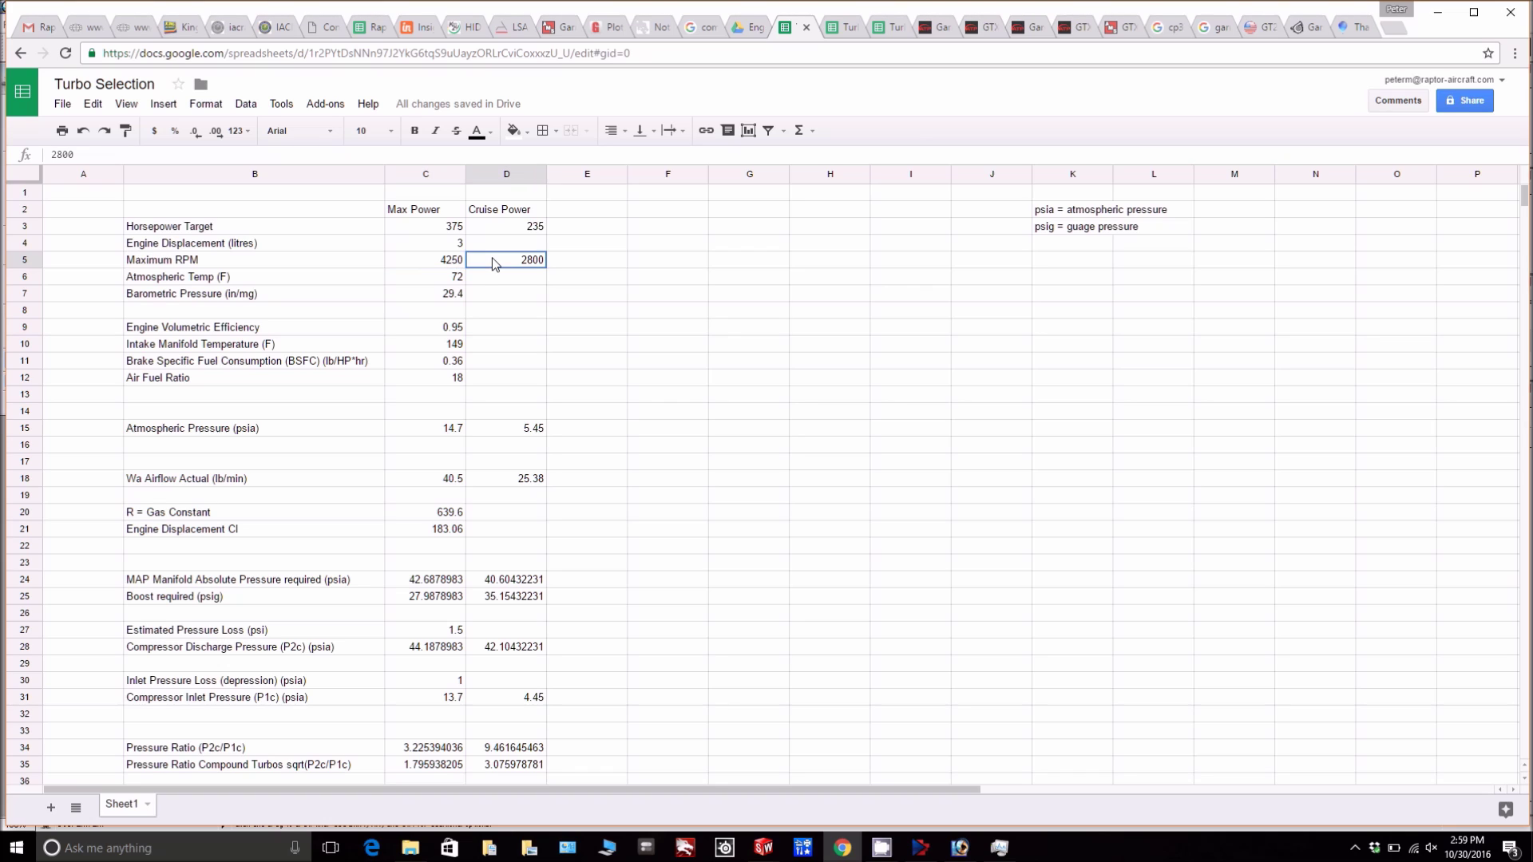
click(417, 431)
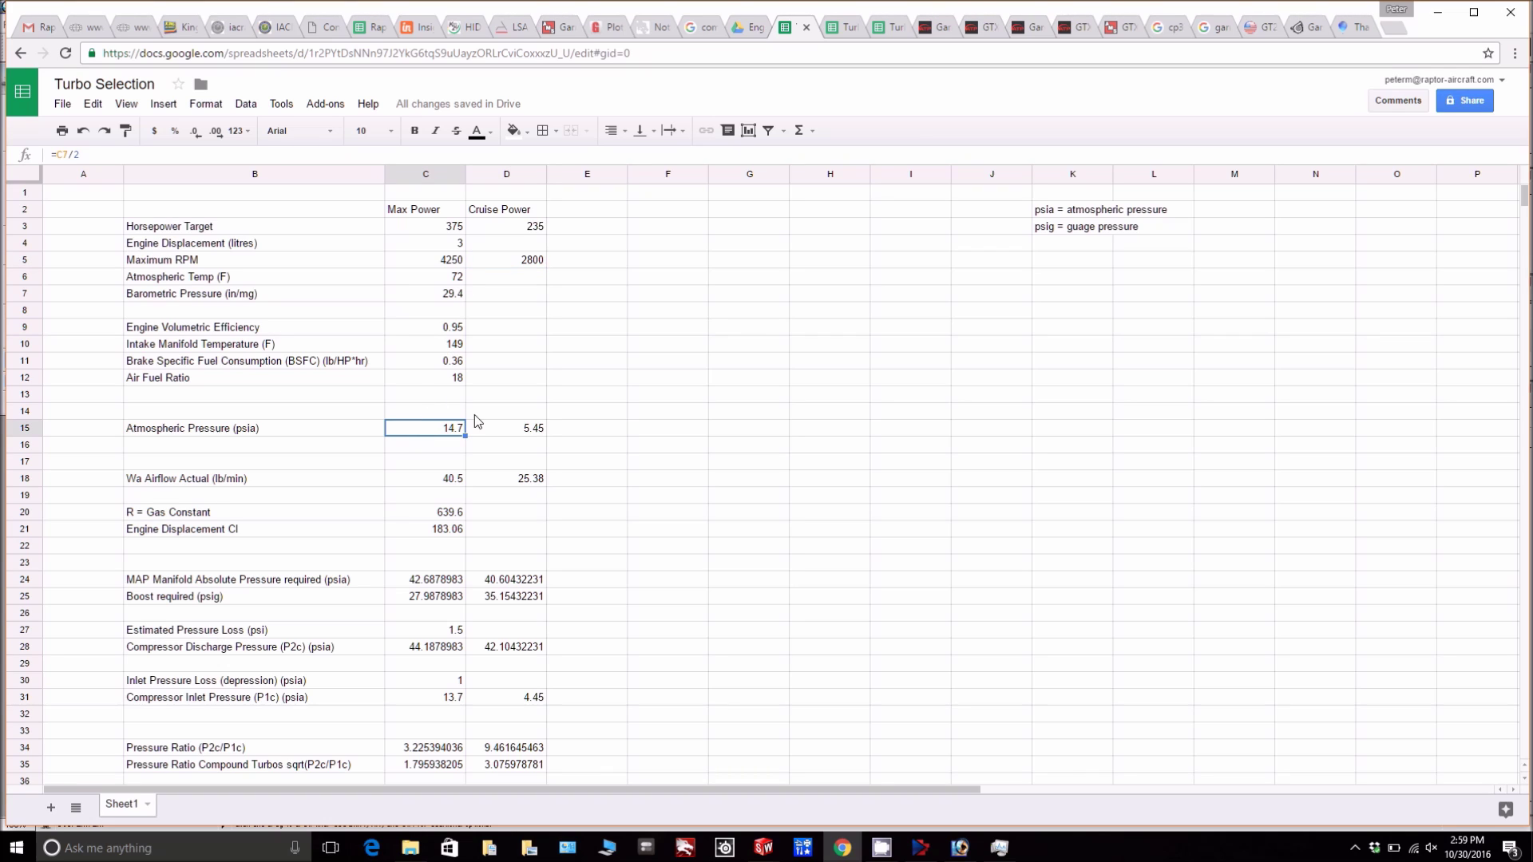
click(497, 431)
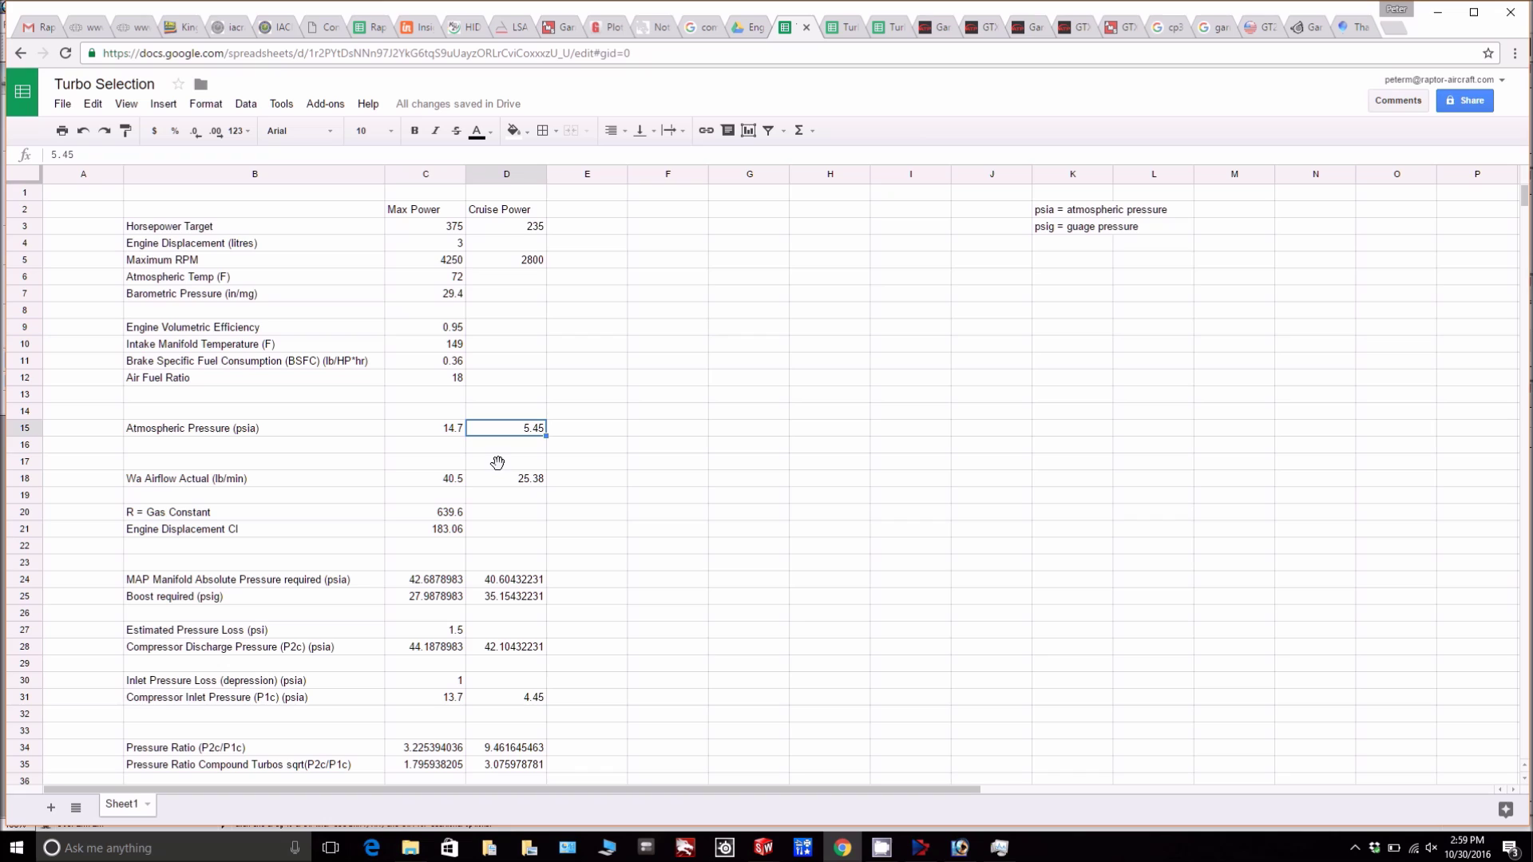
Inspect the max and cruise airflow, boost, pressure ratio and compound ratio formulas.
click(412, 482)
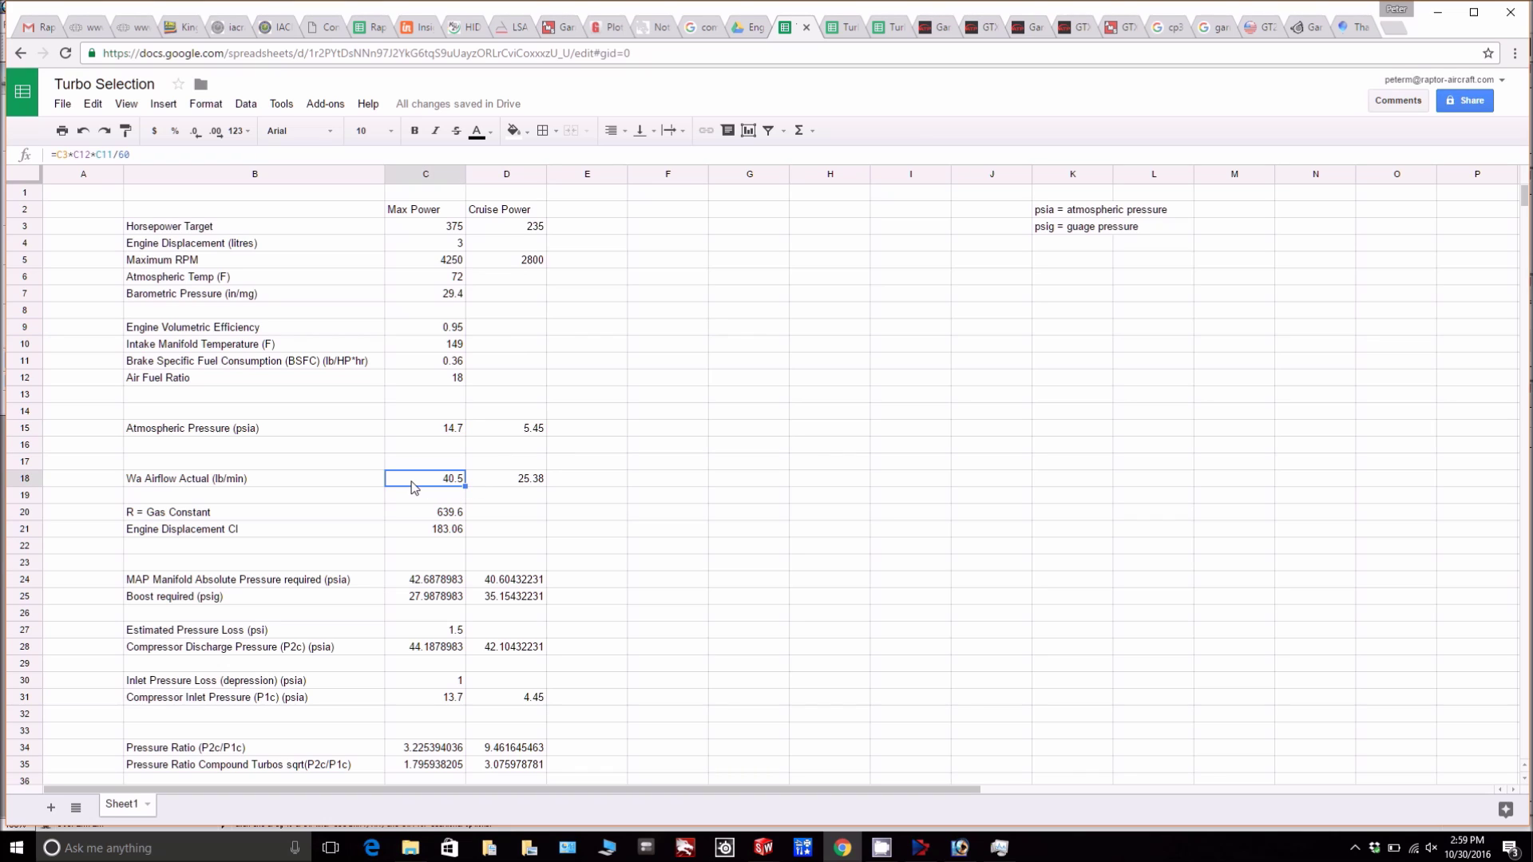
click(492, 479)
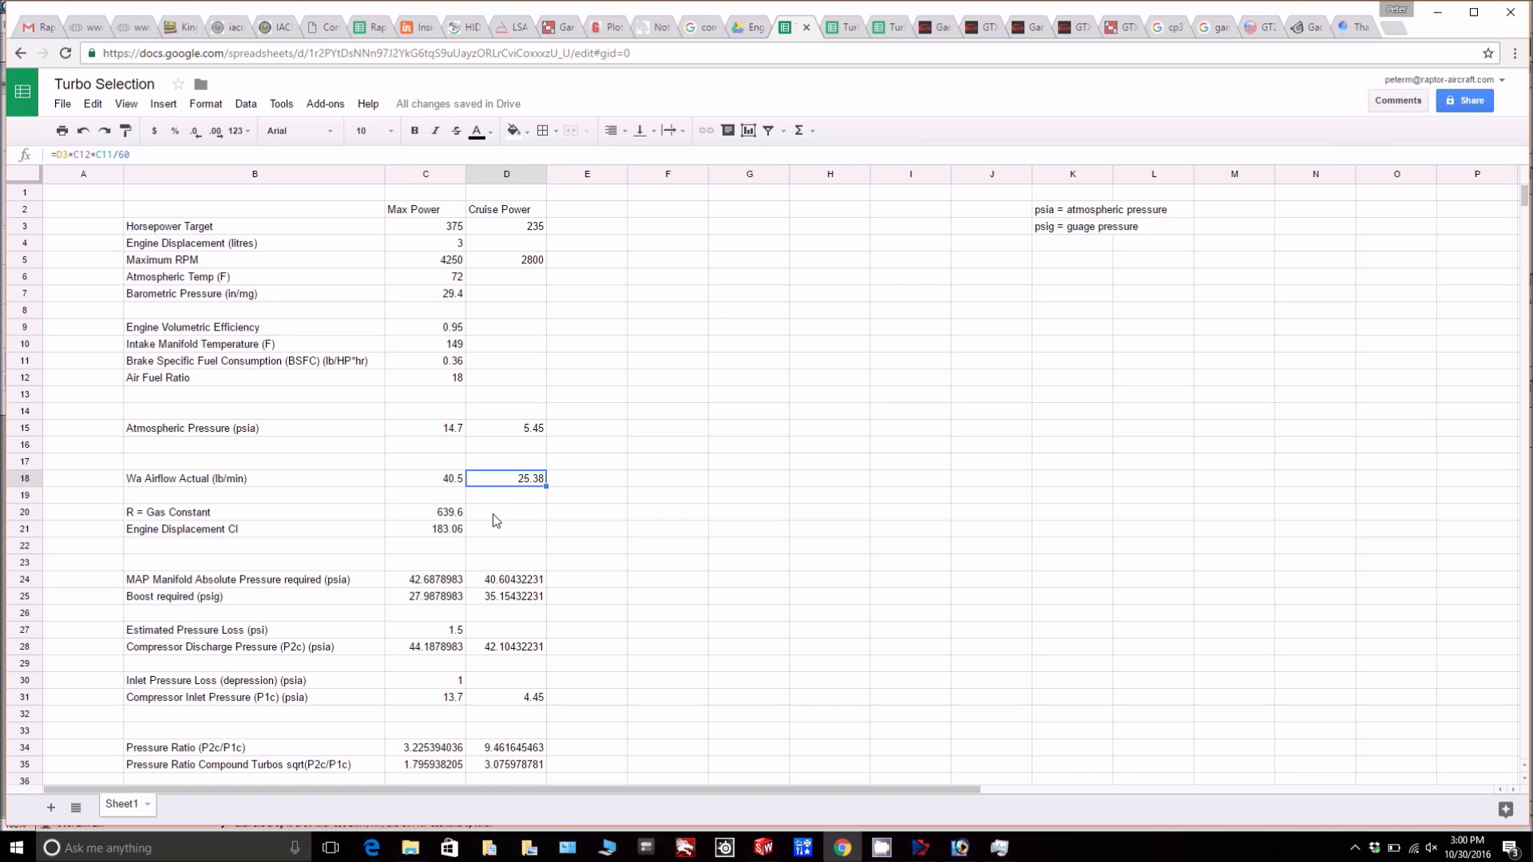
click(421, 600)
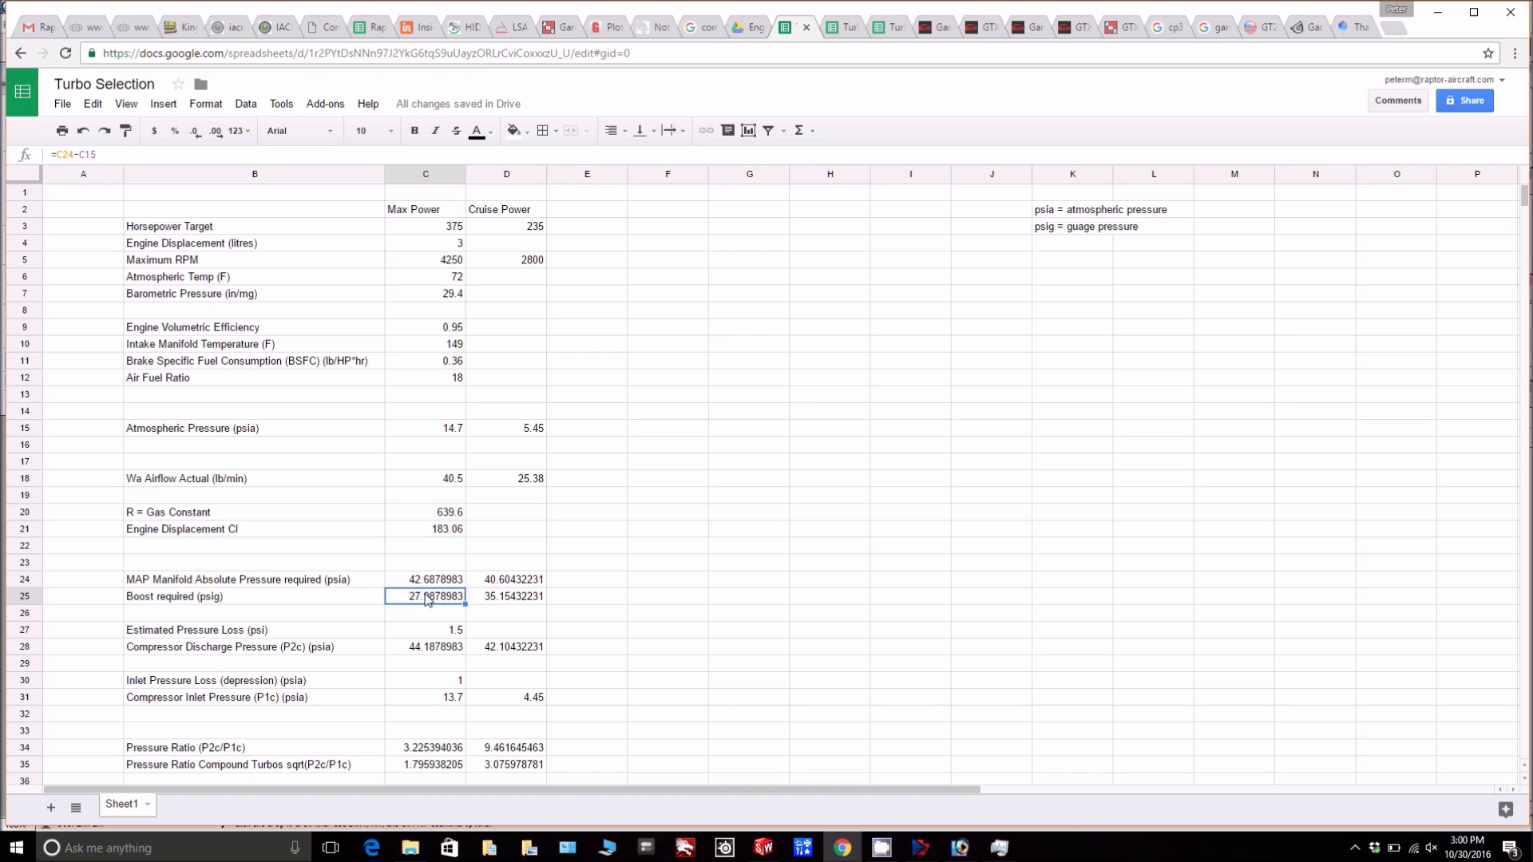
click(515, 604)
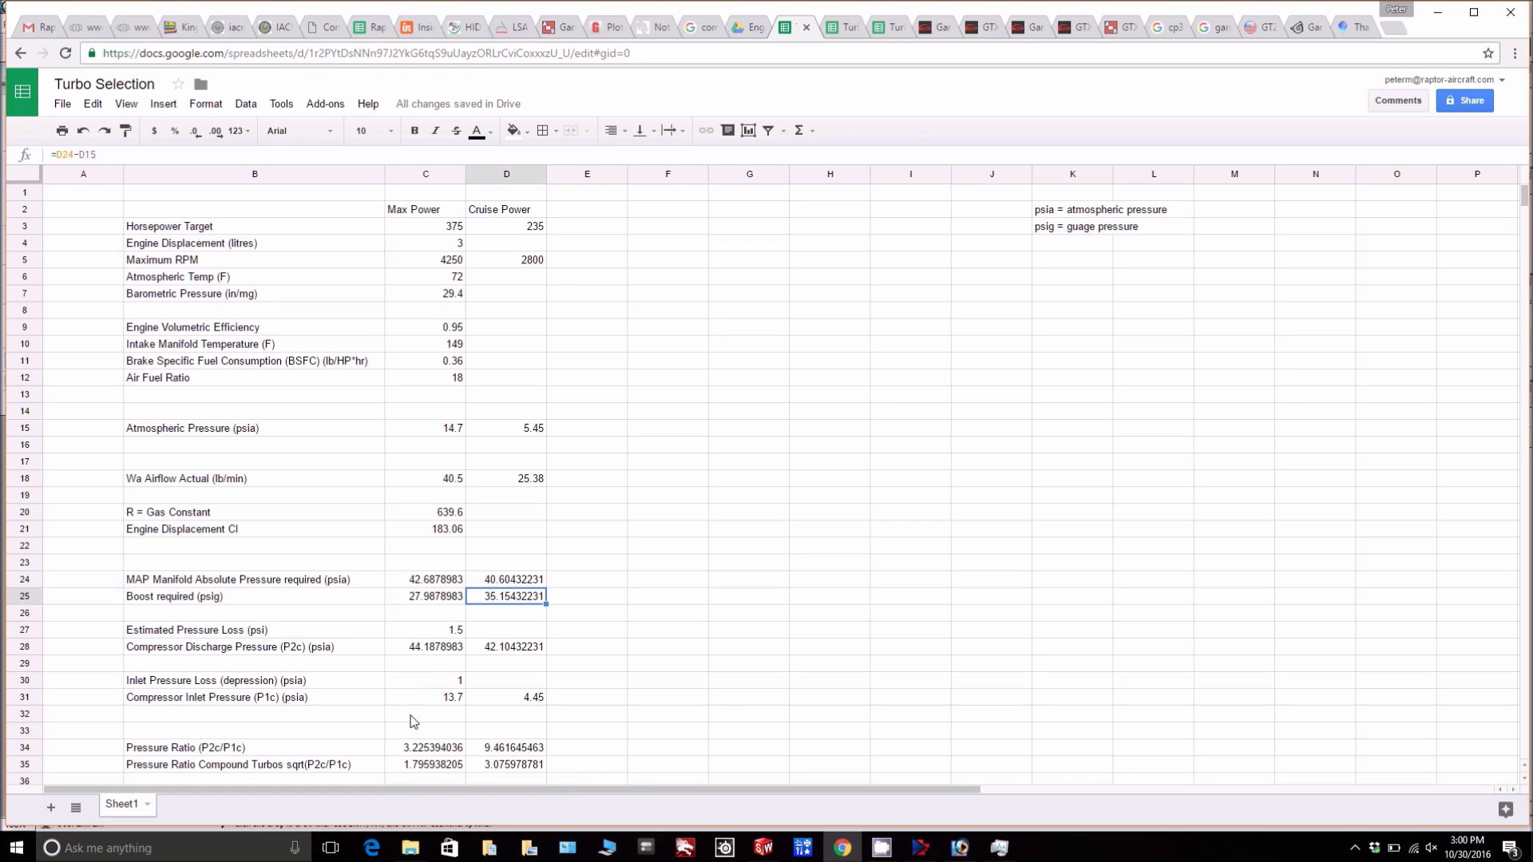
click(425, 748)
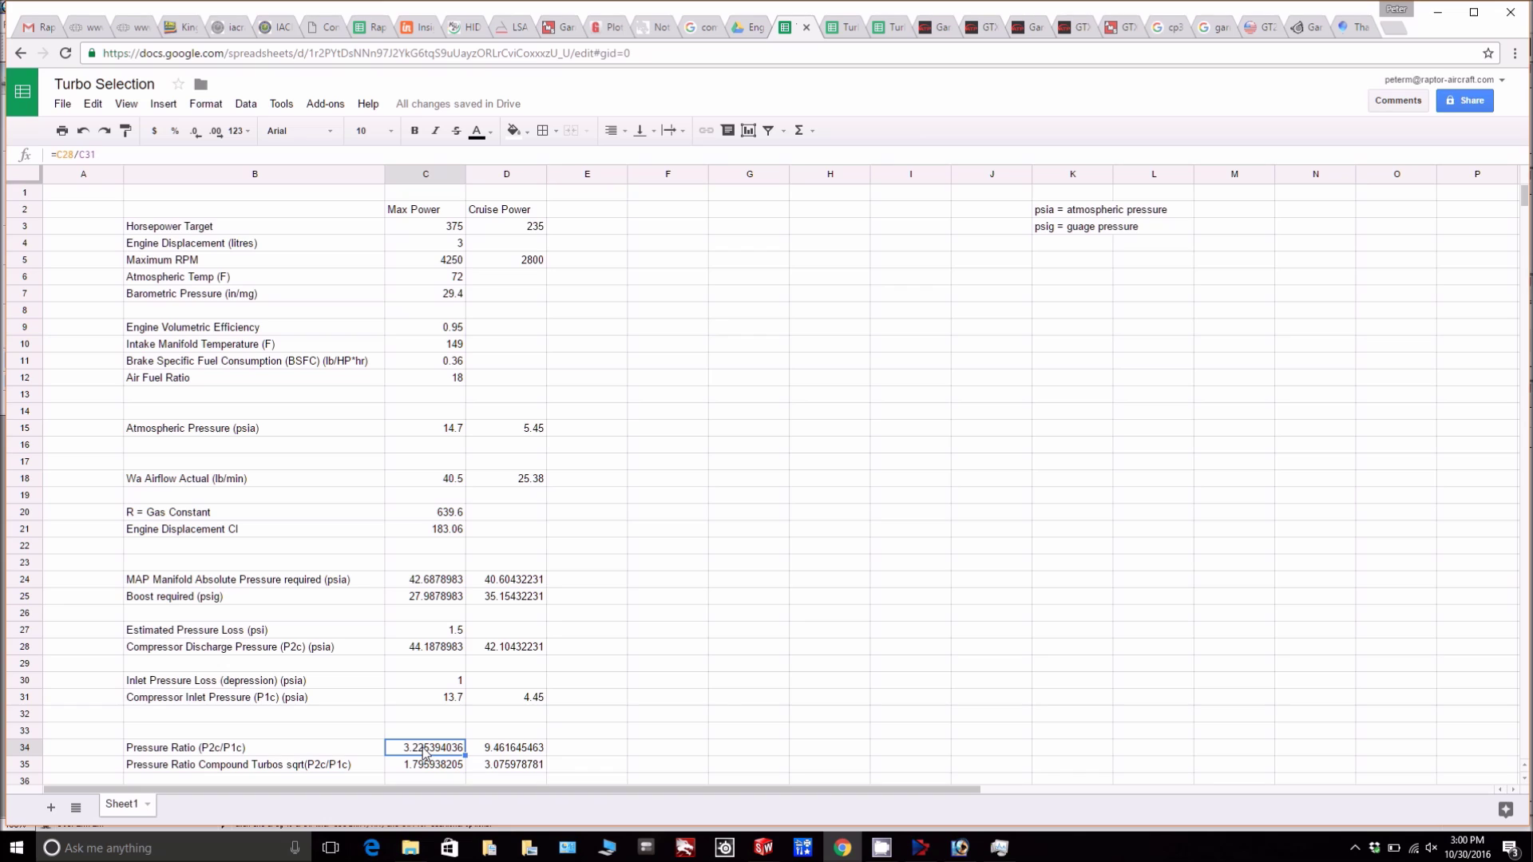
click(508, 753)
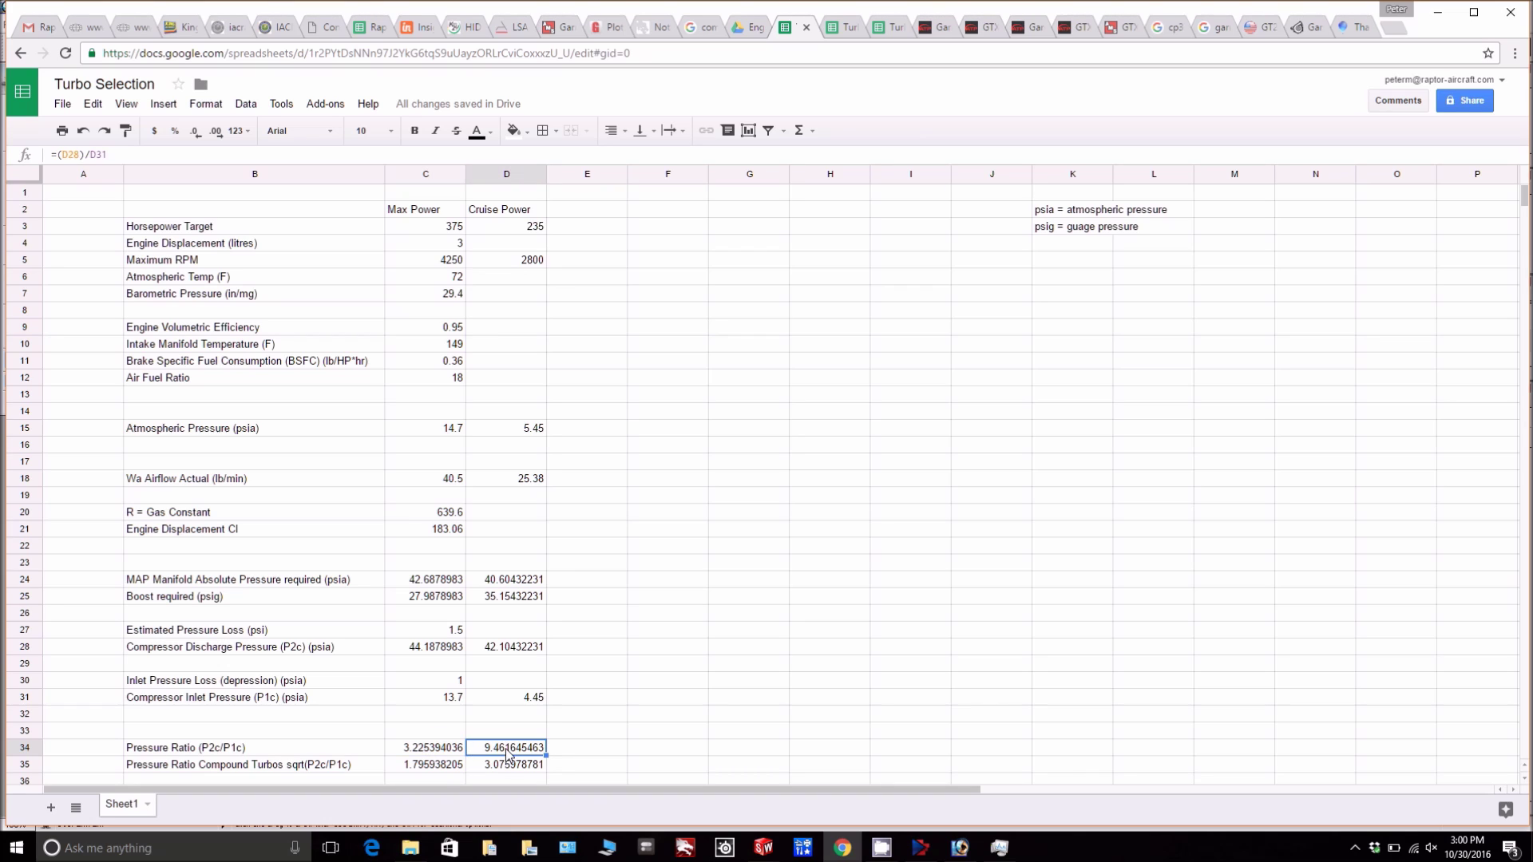
click(425, 767)
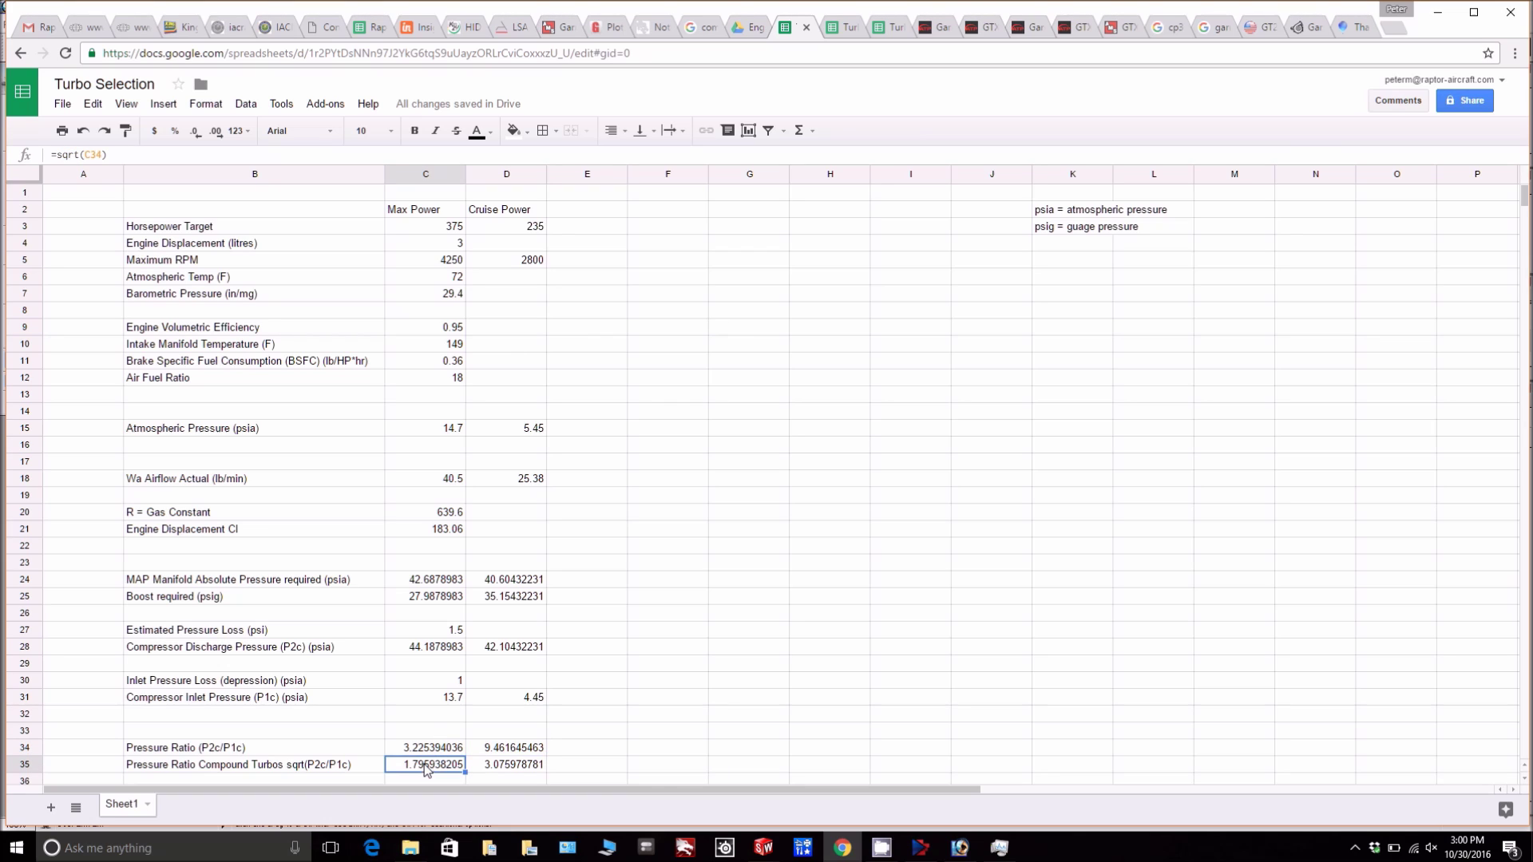
click(523, 769)
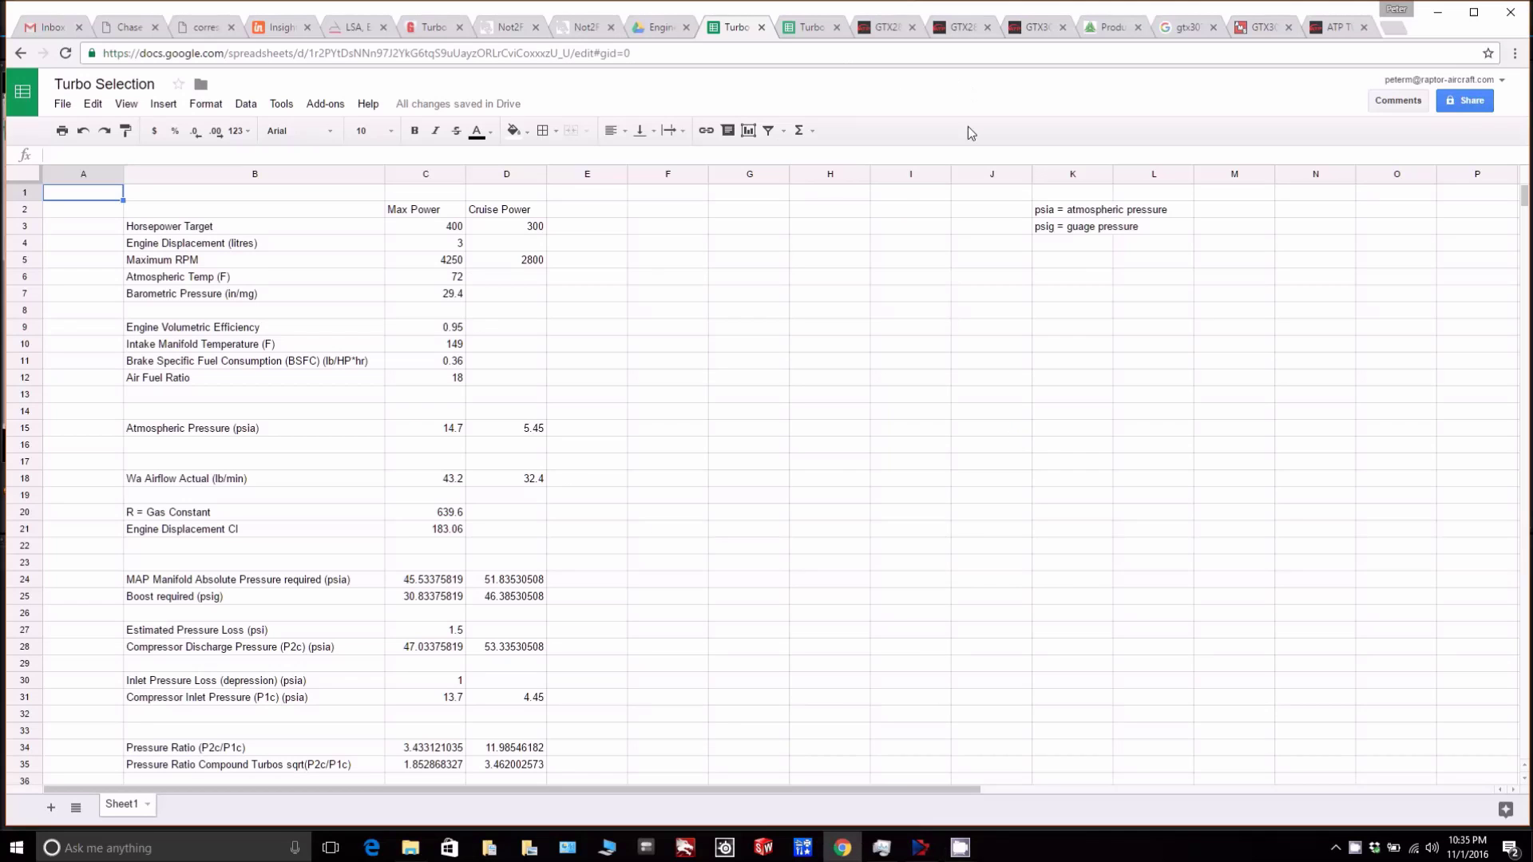
click(441, 233)
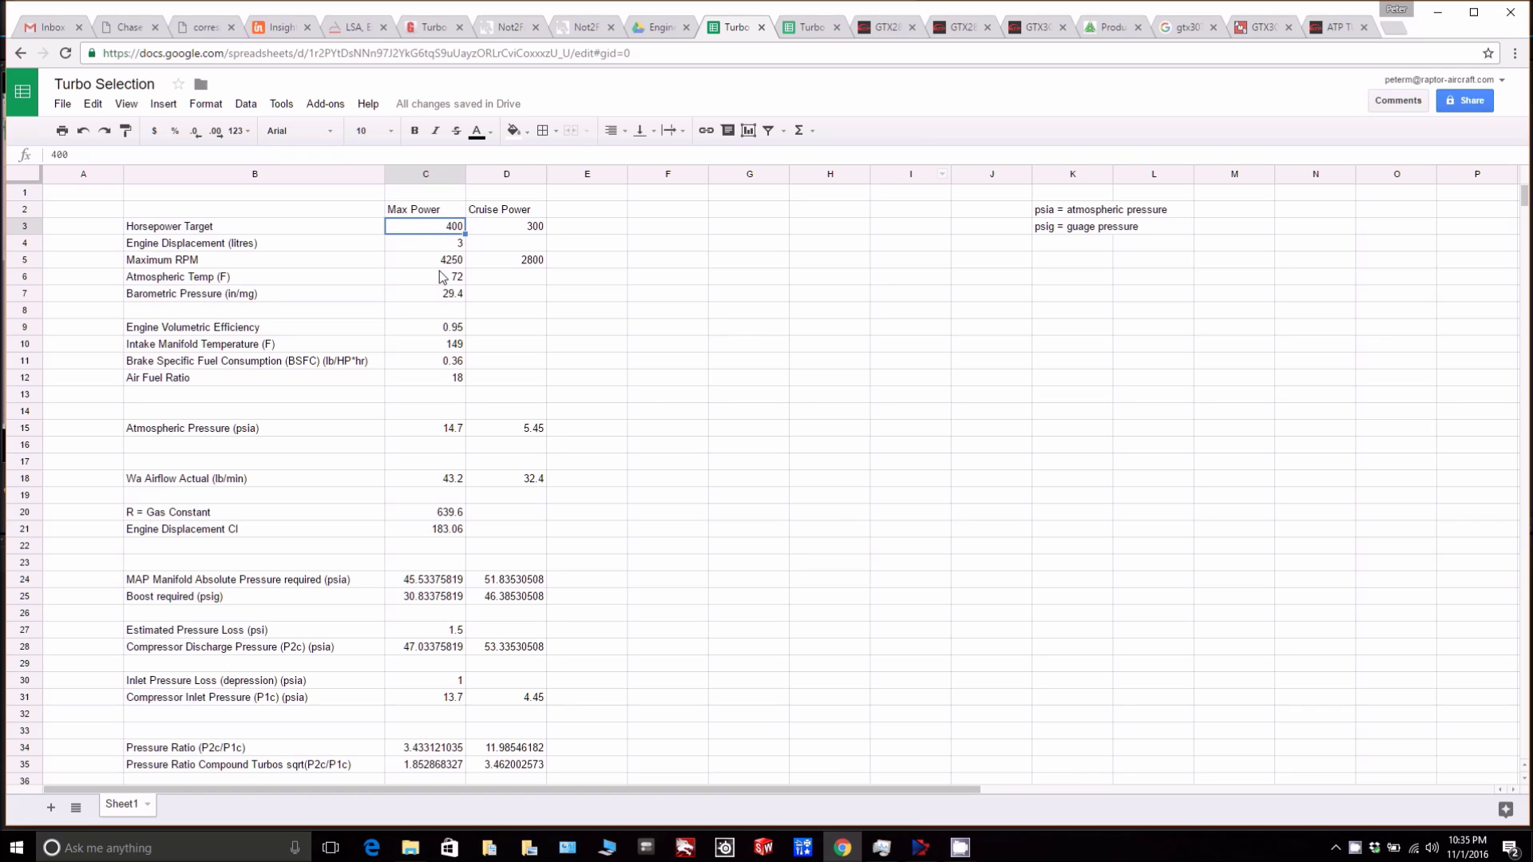
click(436, 266)
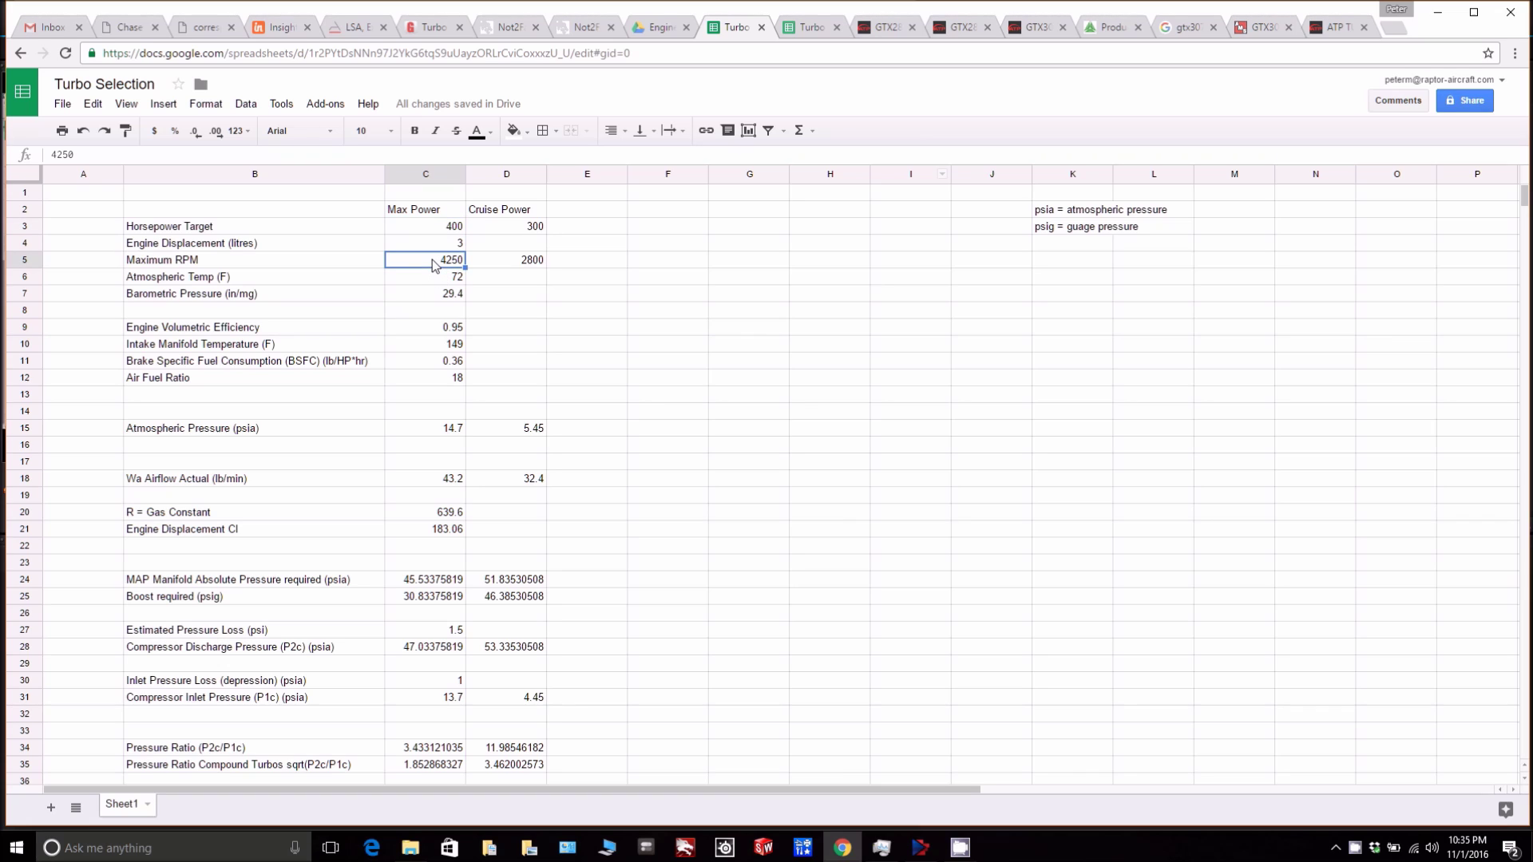
click(494, 229)
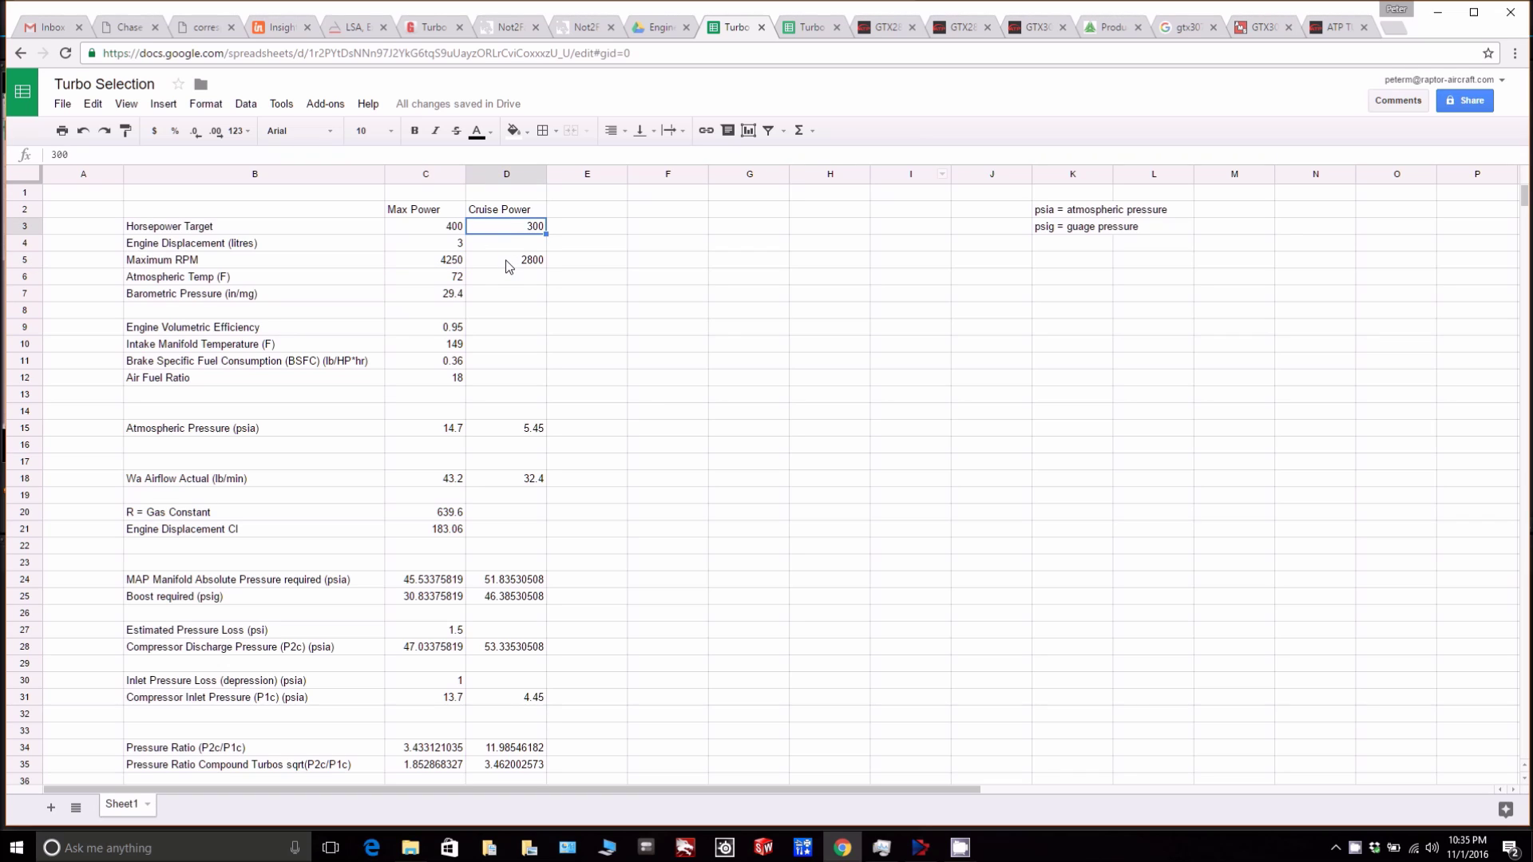
click(506, 260)
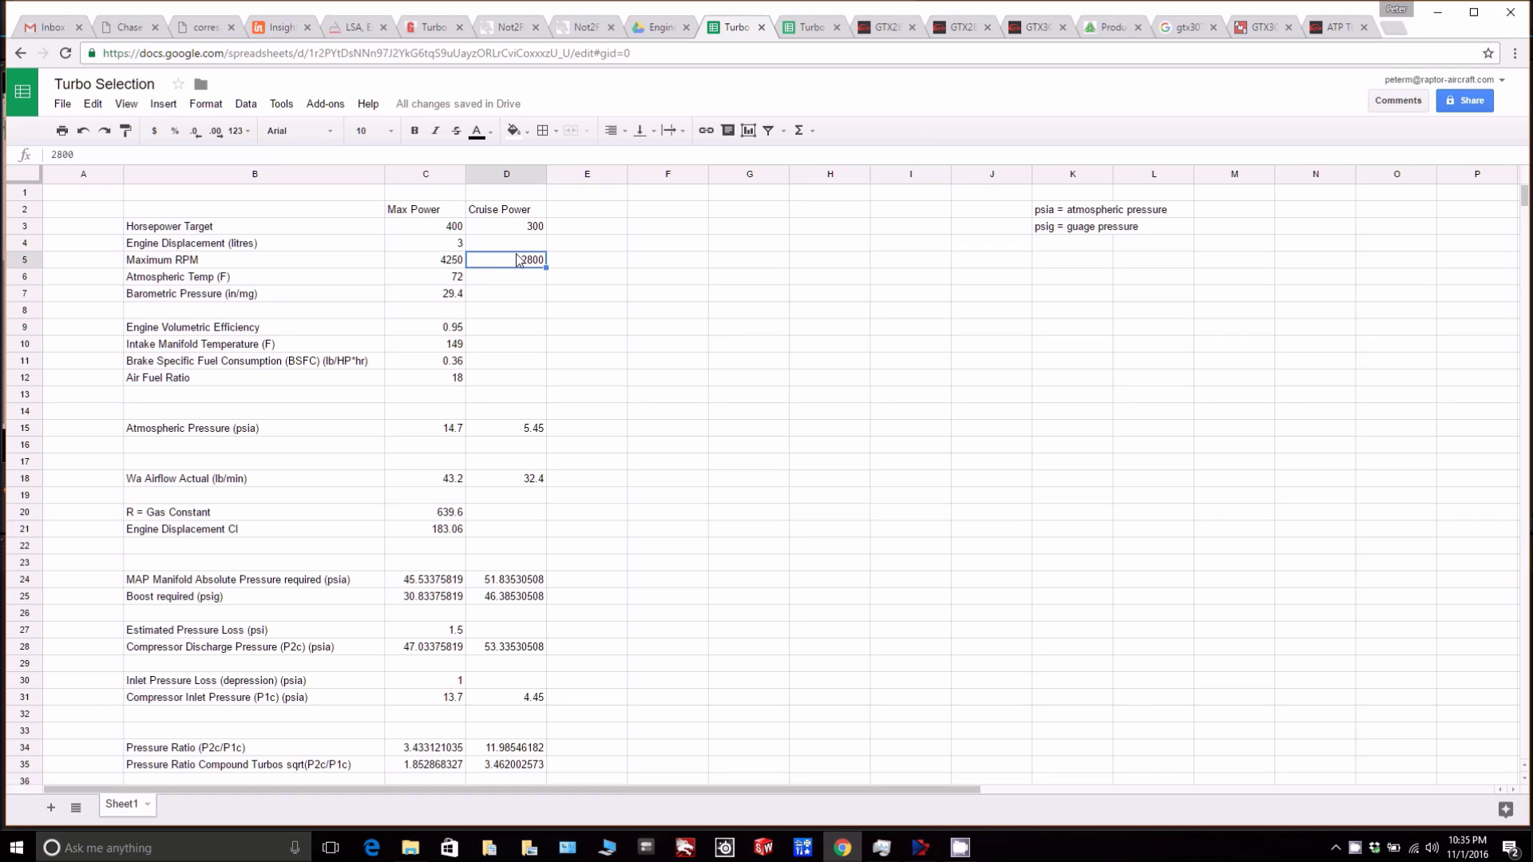
click(425, 429)
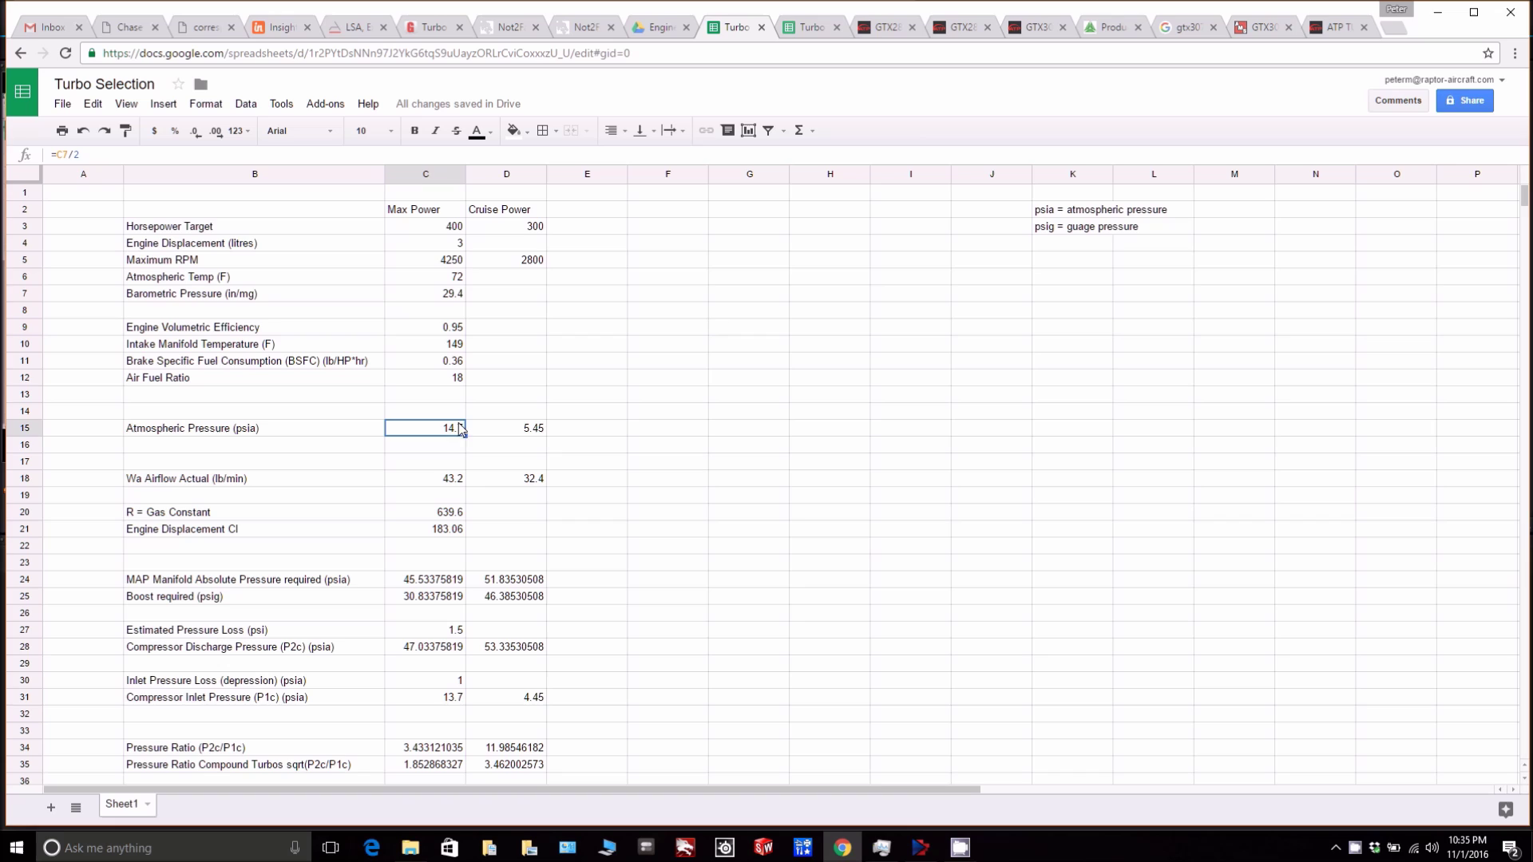
click(505, 430)
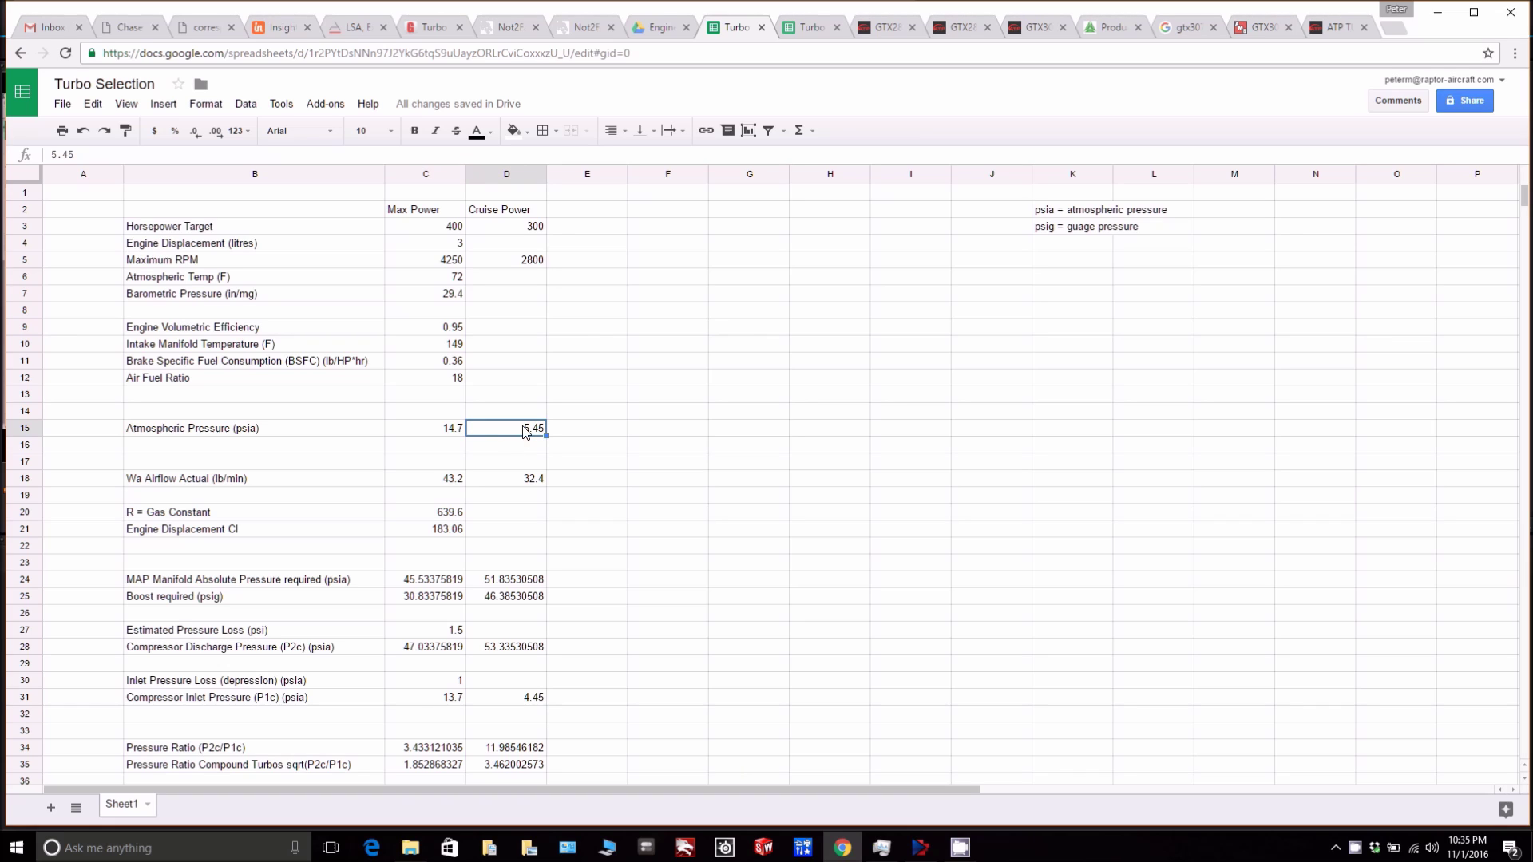
click(414, 479)
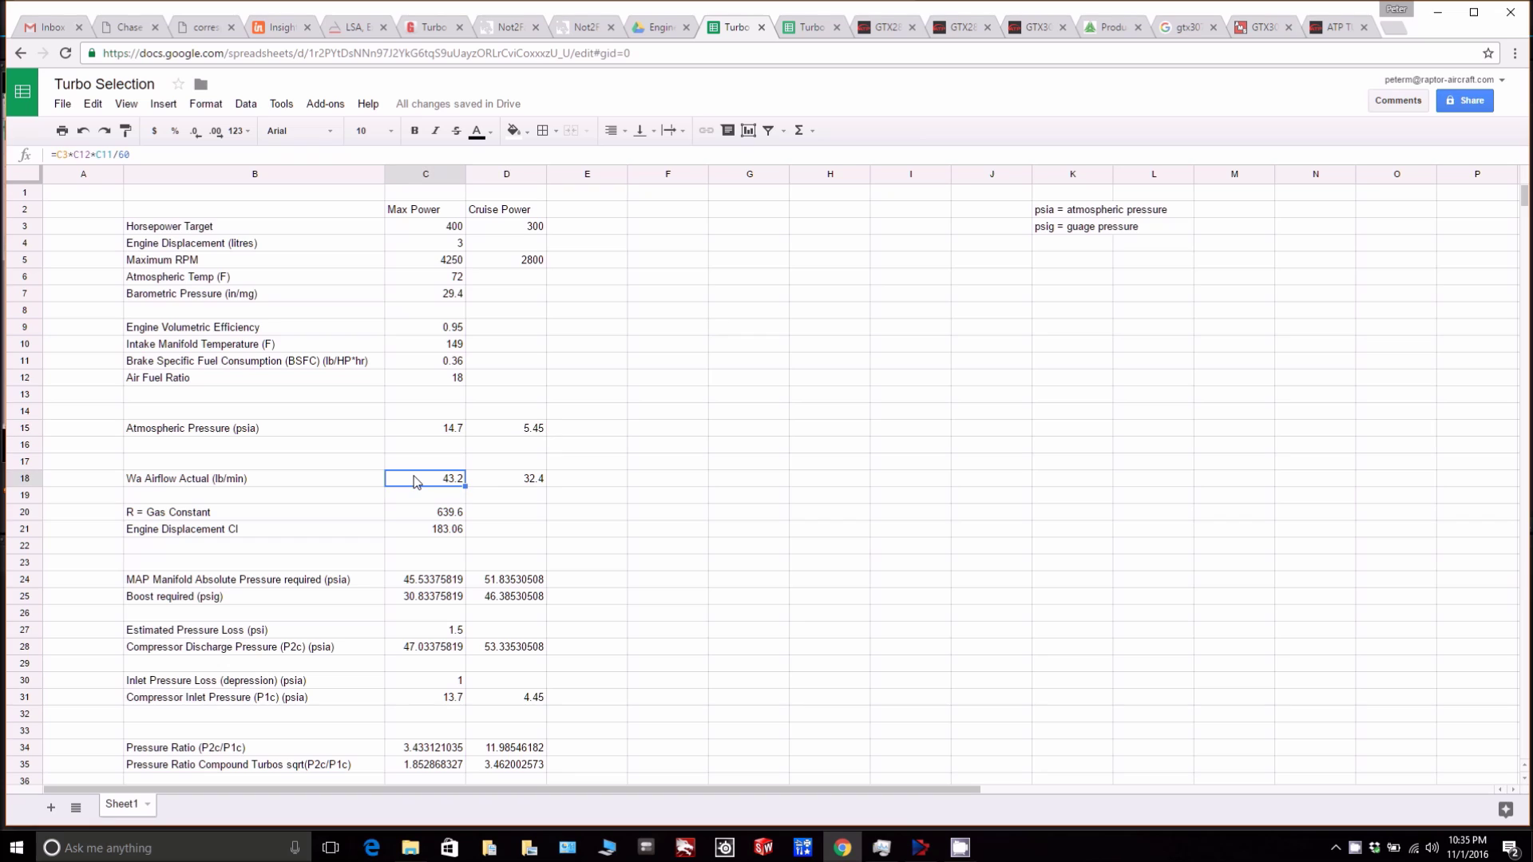
click(500, 478)
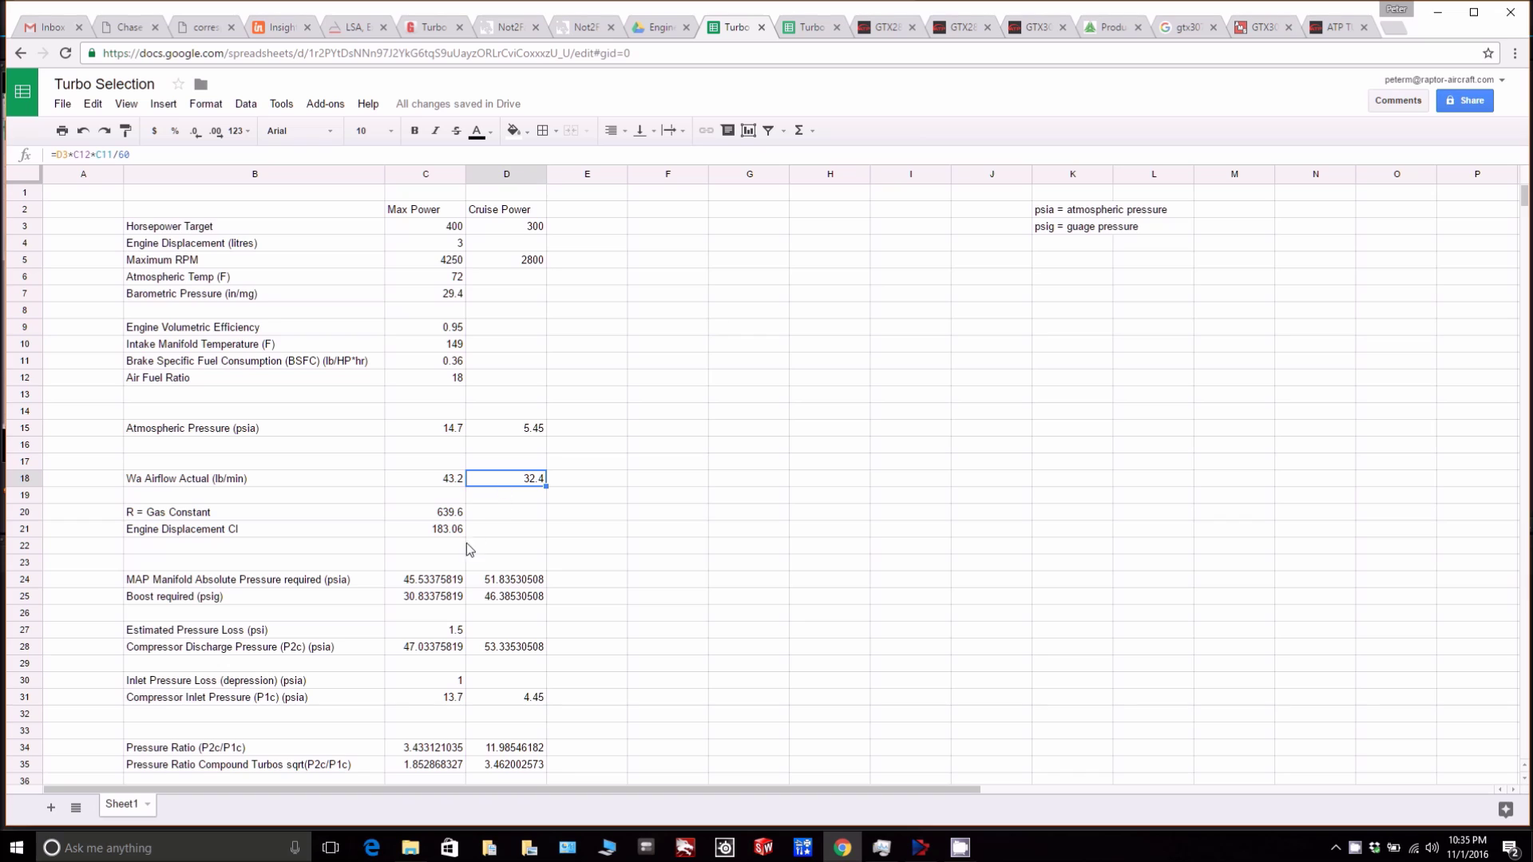
click(425, 603)
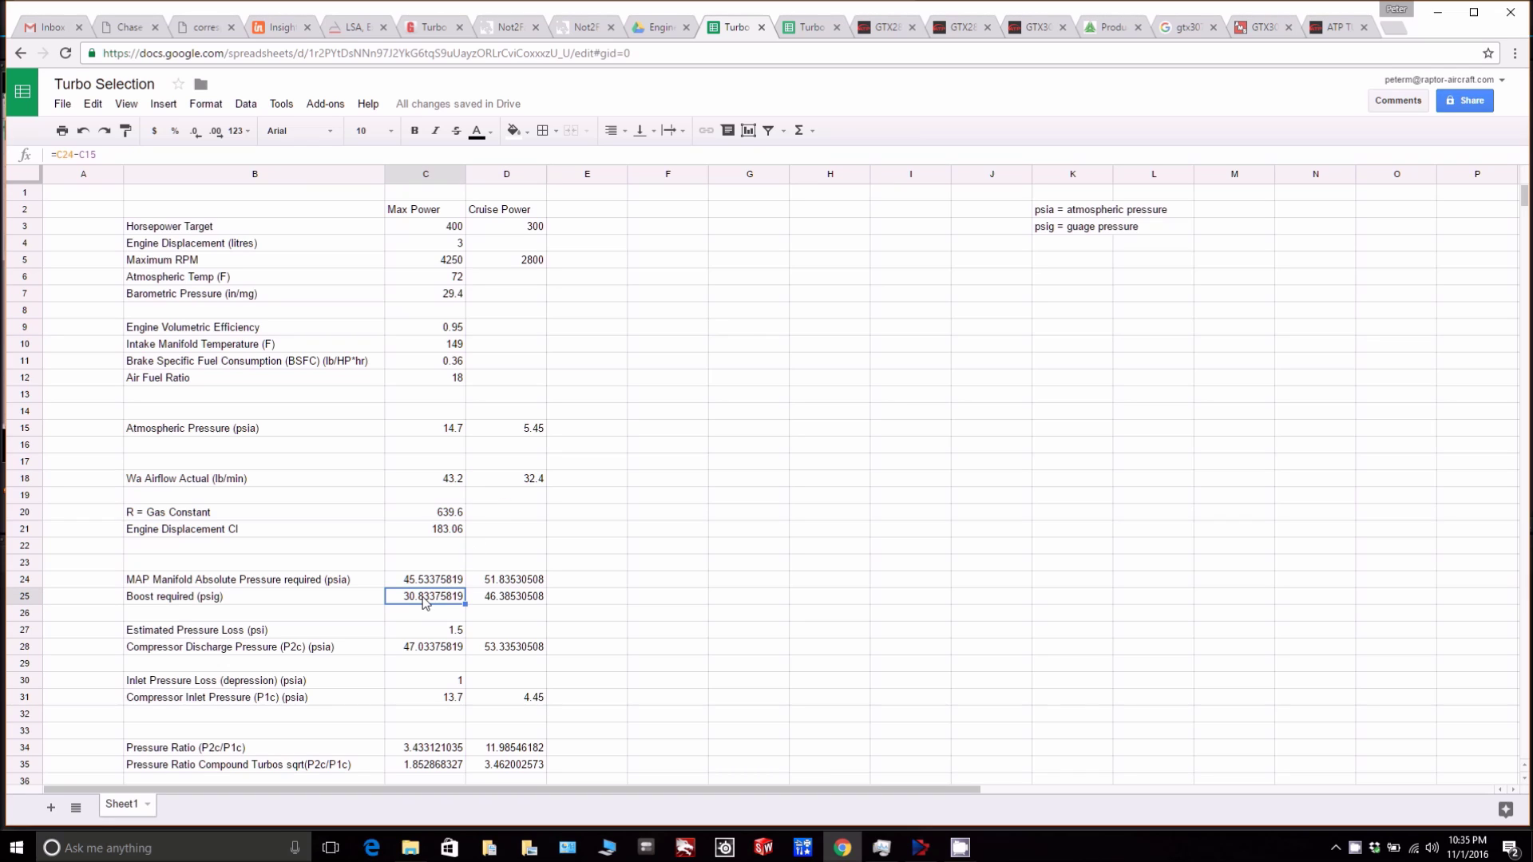
click(507, 599)
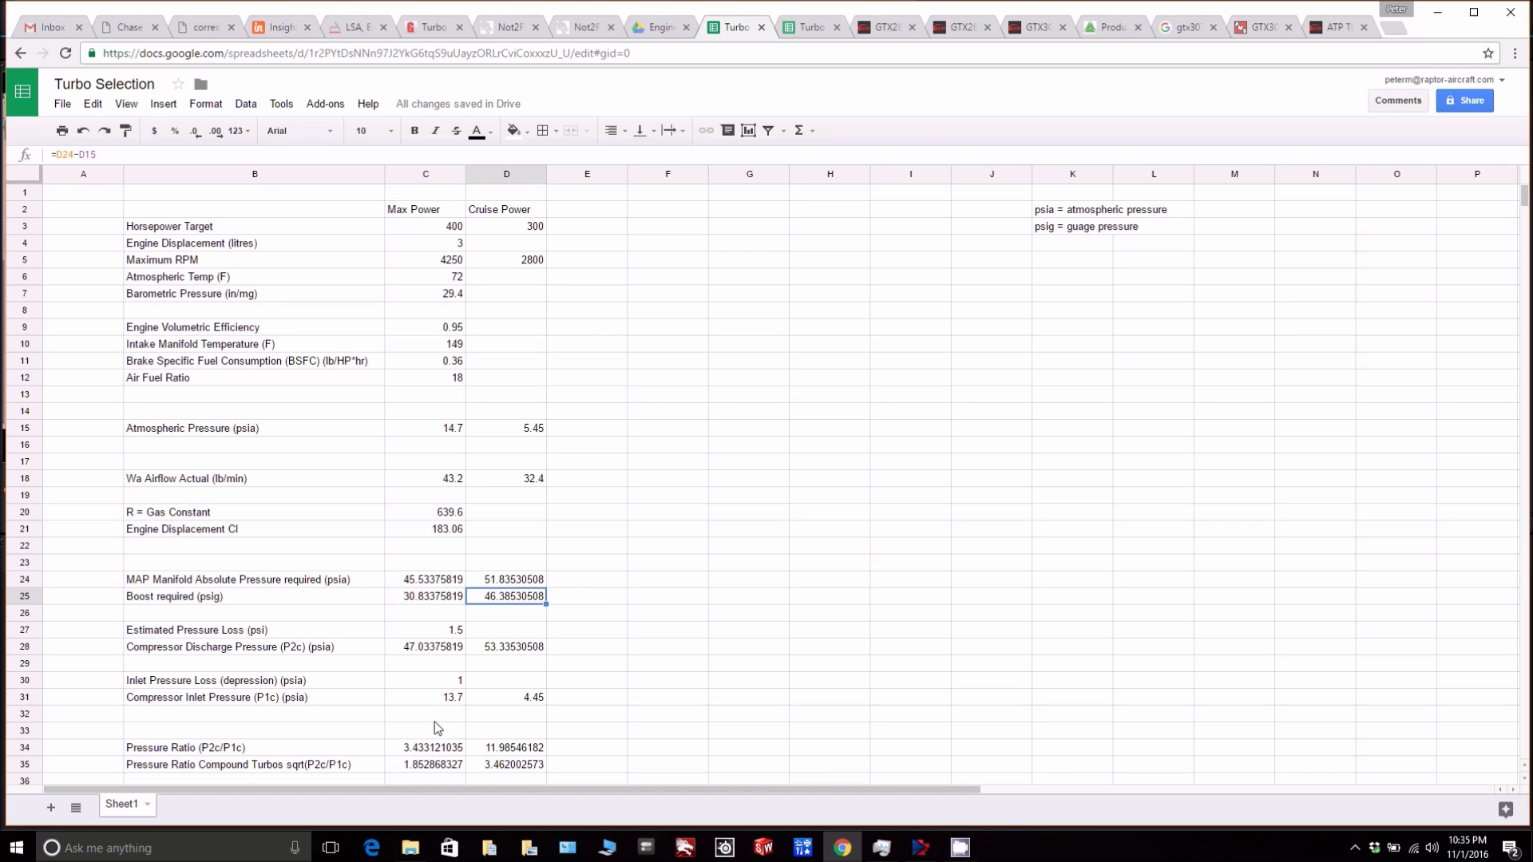
click(426, 748)
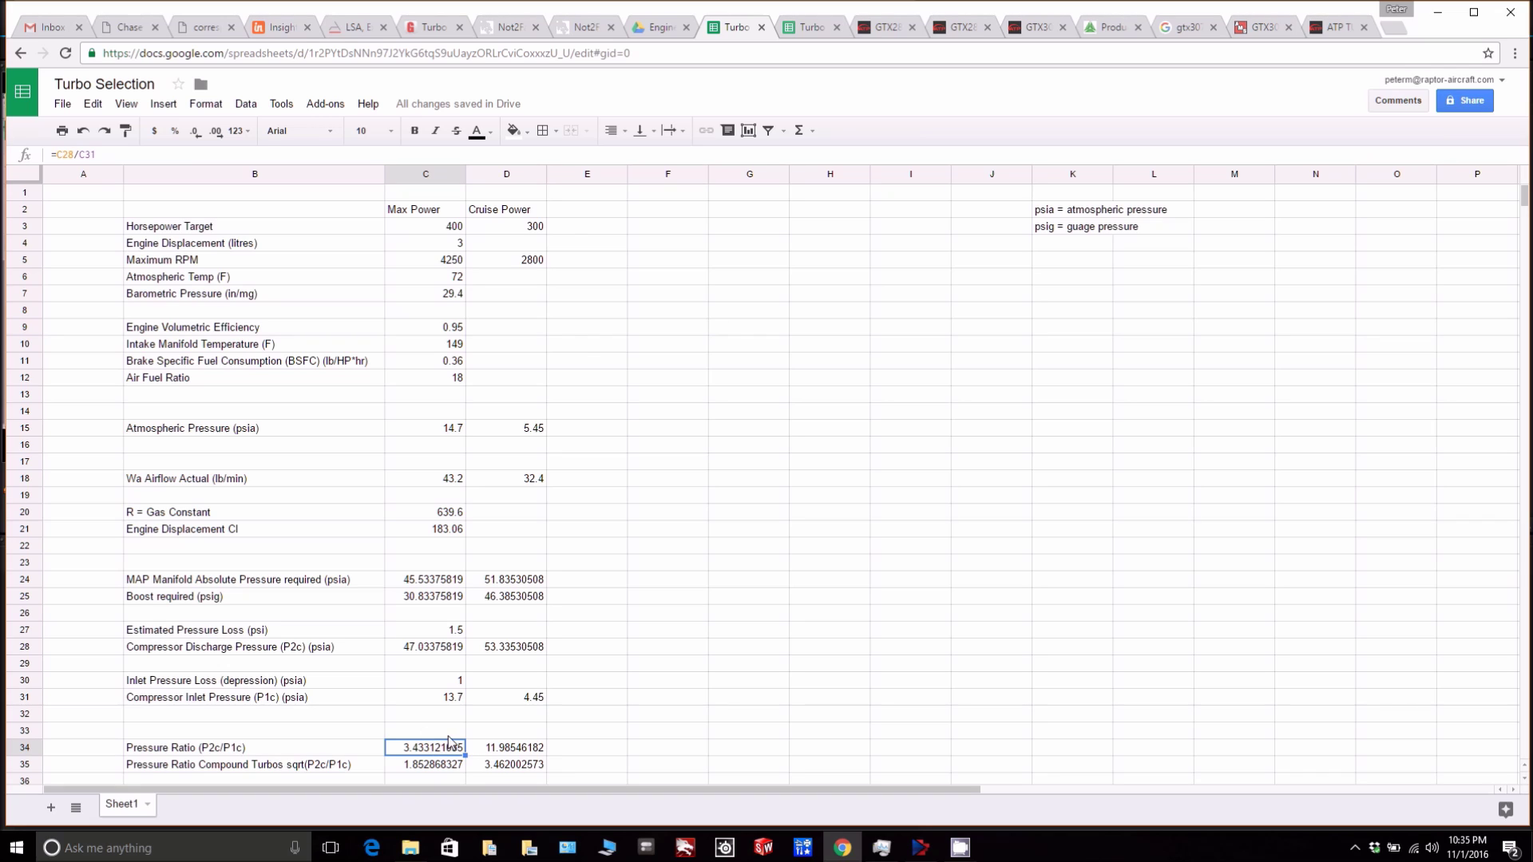
click(517, 765)
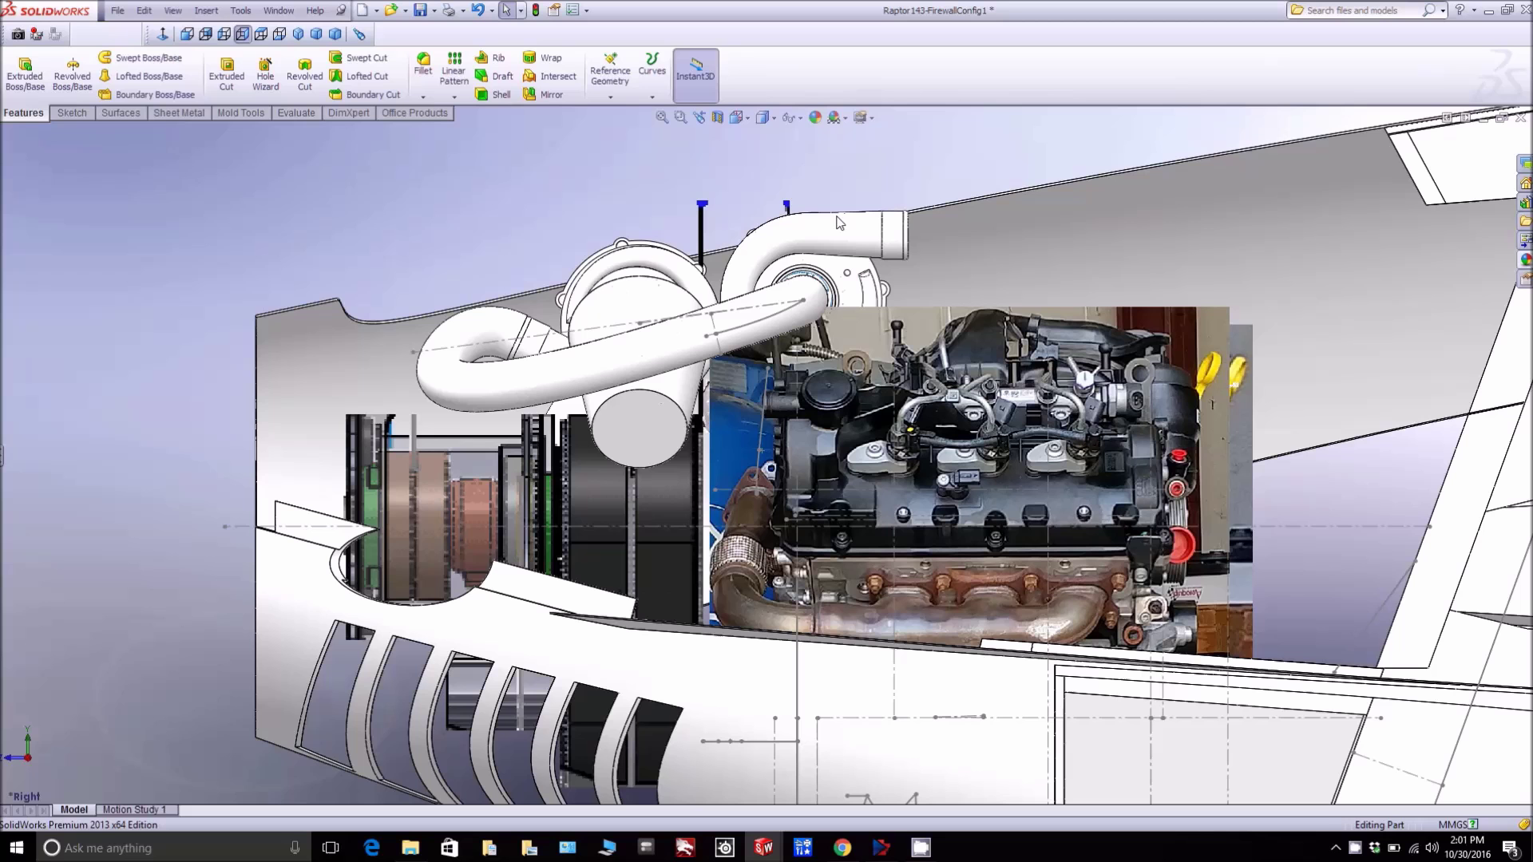
Zoom in, select the engine photos and orbit to view the turbos from the front.
scroll(688, 188, up, 1)
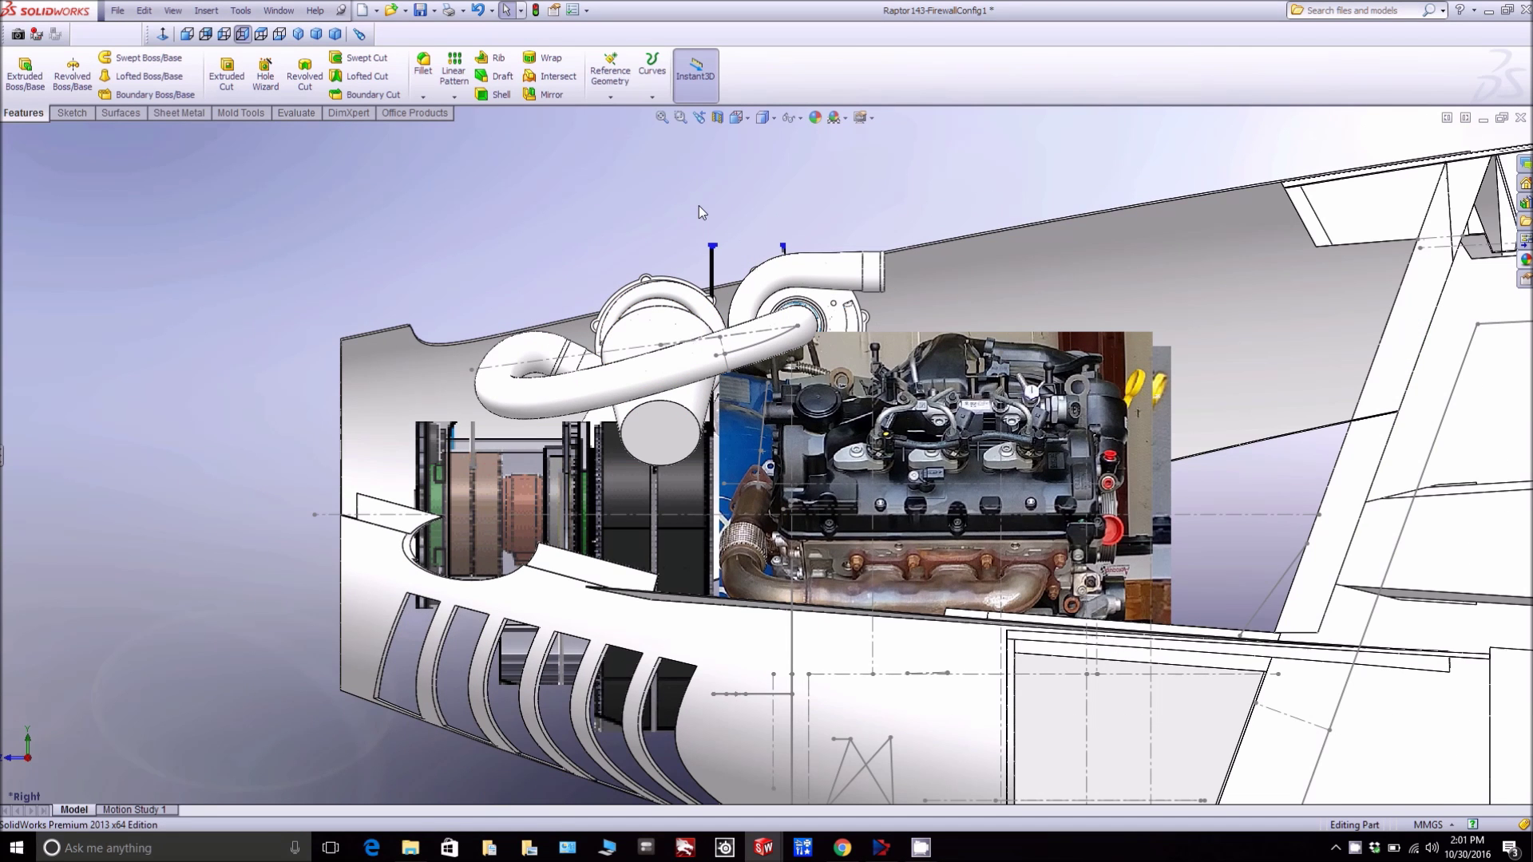
scroll(696, 209, down, 3)
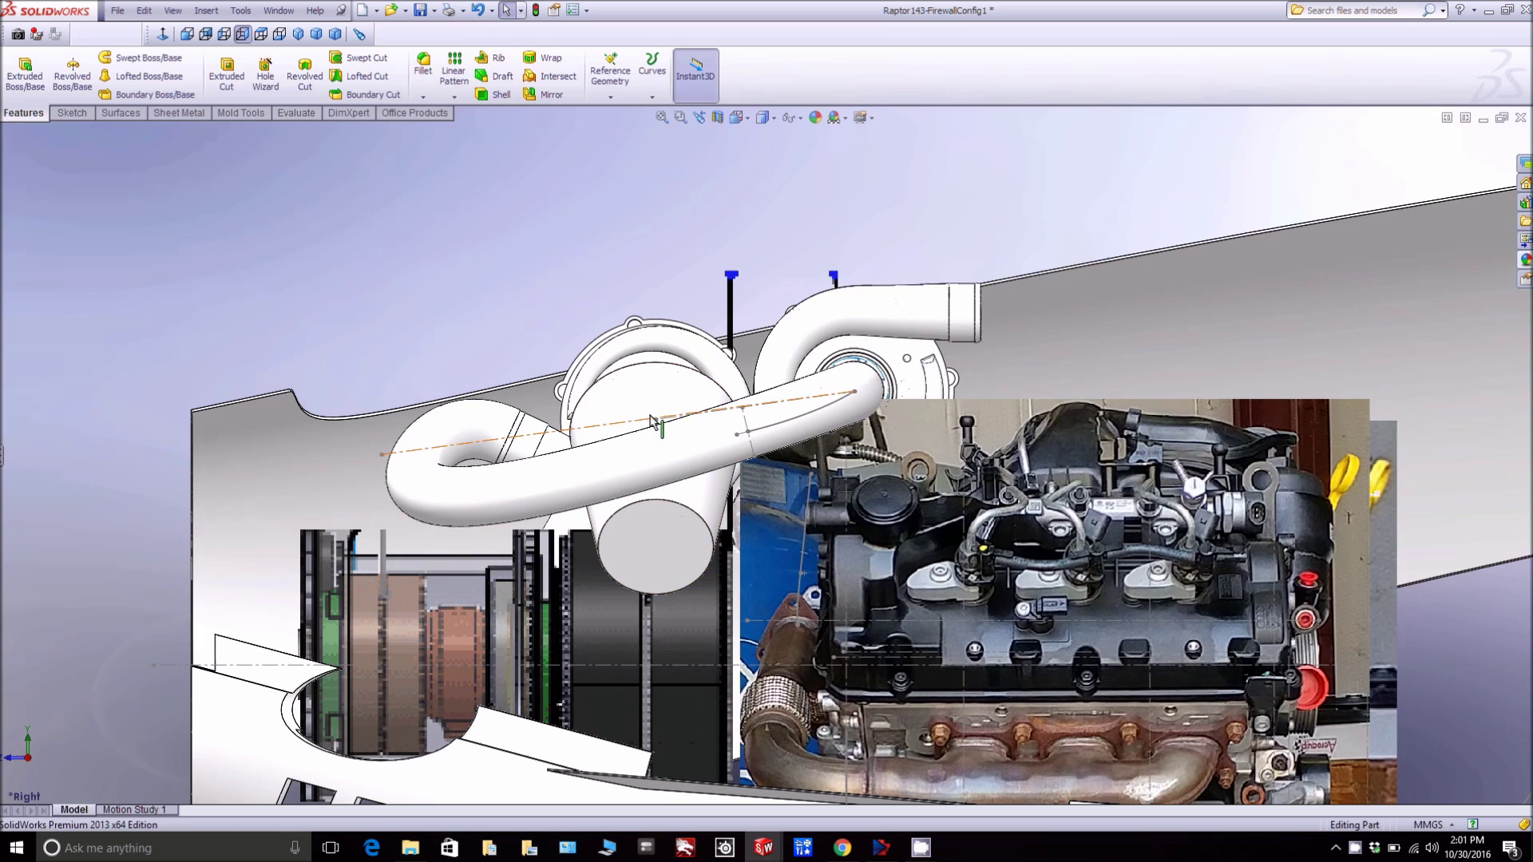
scroll(650, 422, down, 1)
scroll(652, 427, down, 1)
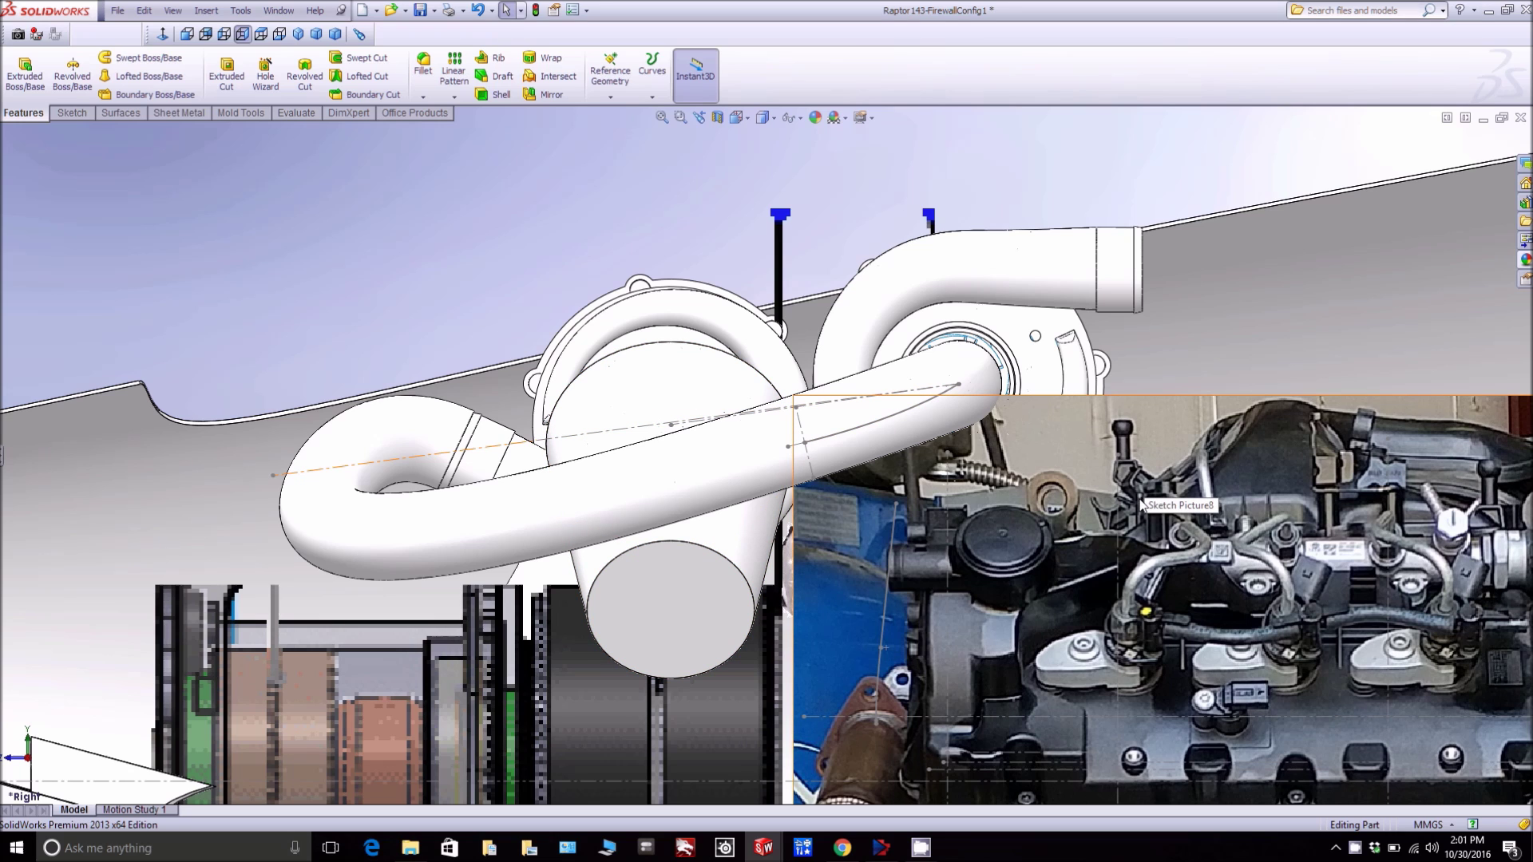
scroll(1133, 504, up, 3)
scroll(1100, 531, up, 2)
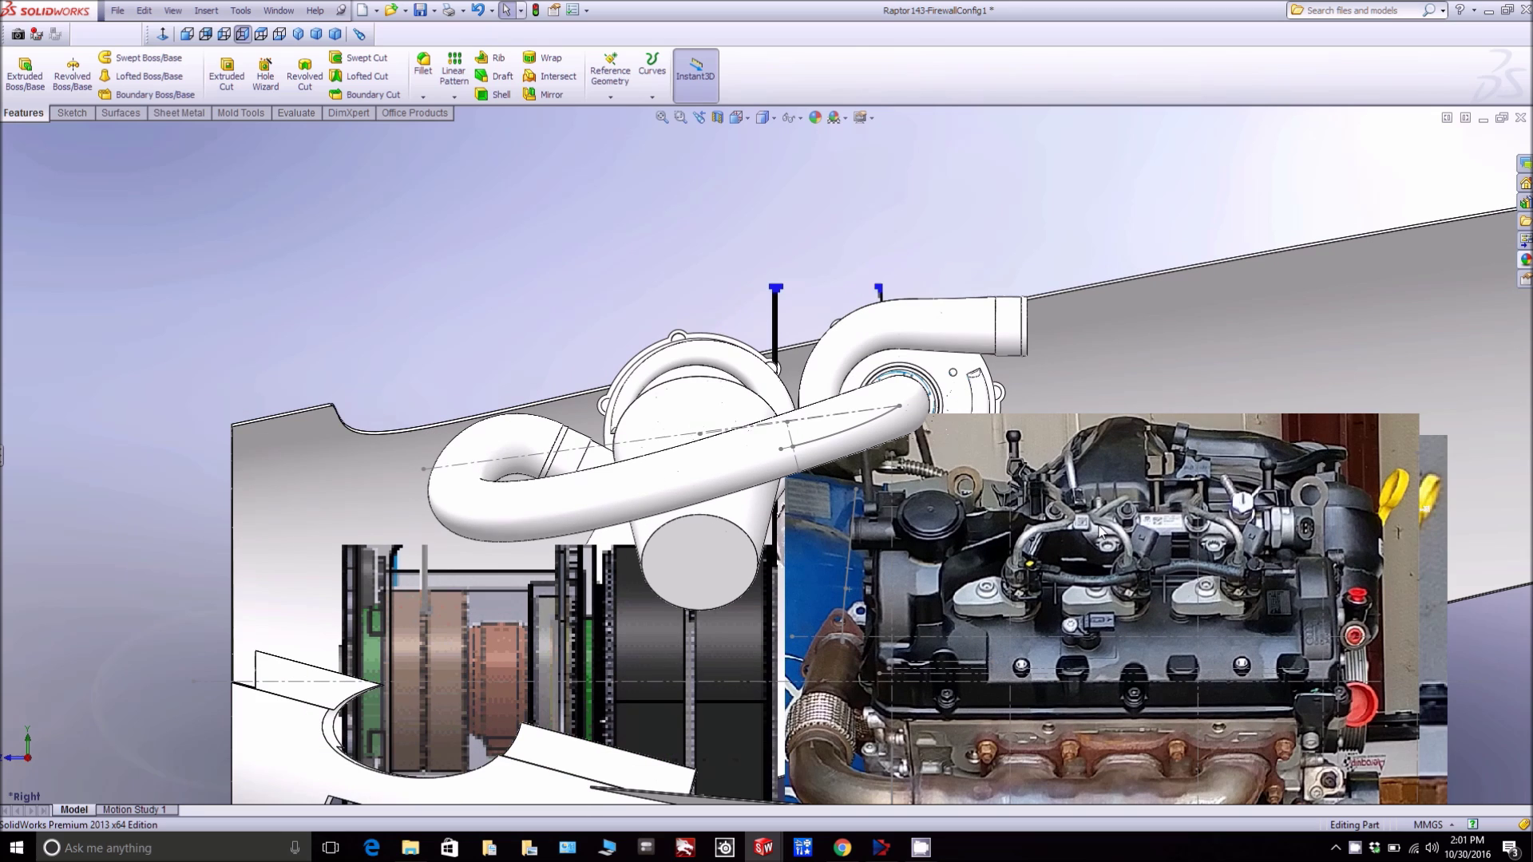
click(1141, 691)
click(790, 373)
scroll(790, 374, up, 2)
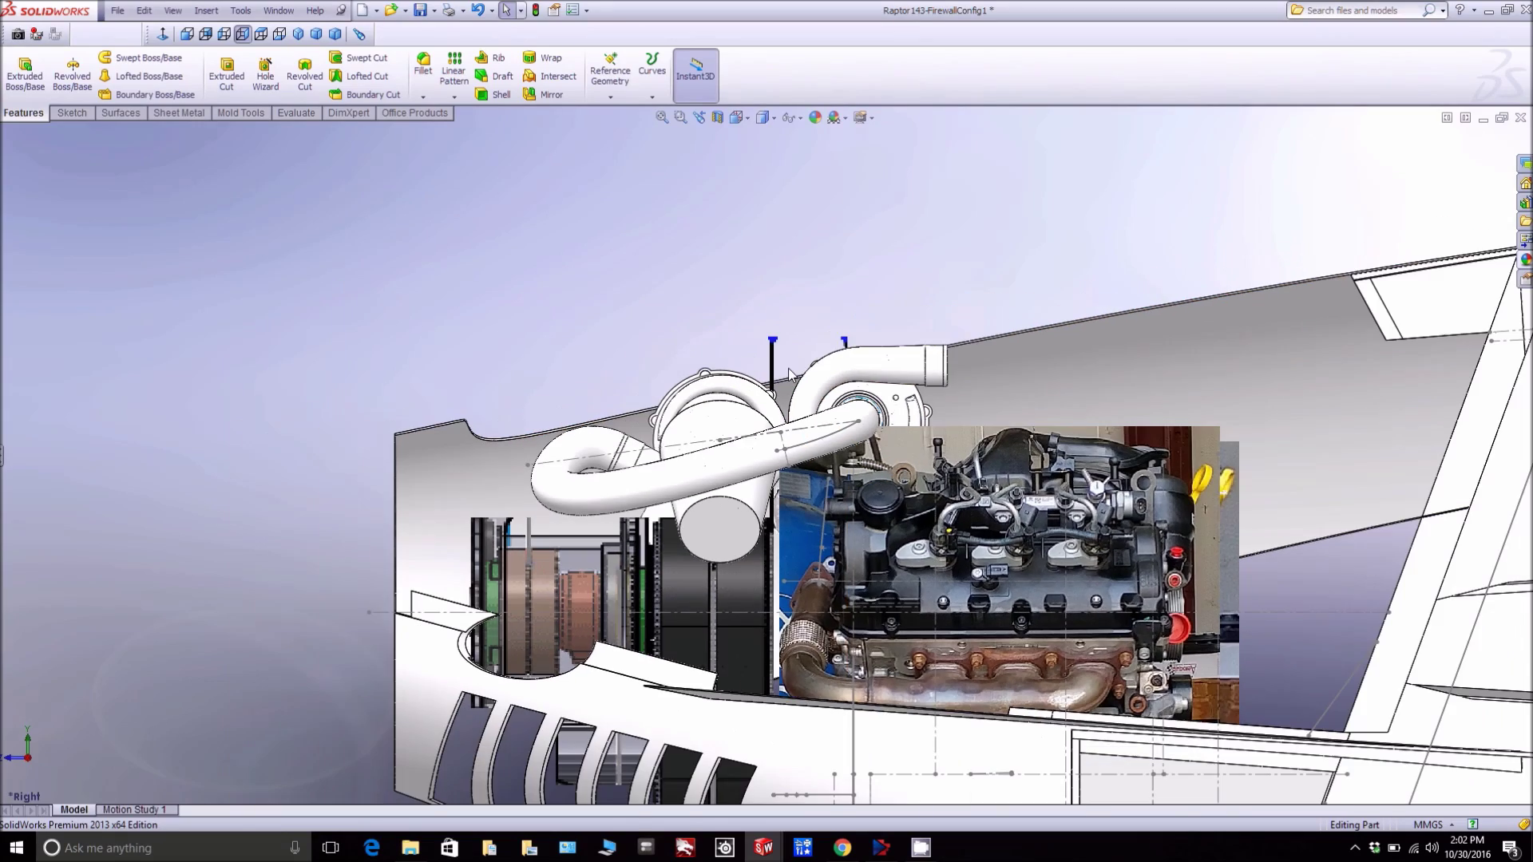
drag(794, 375, 865, 449)
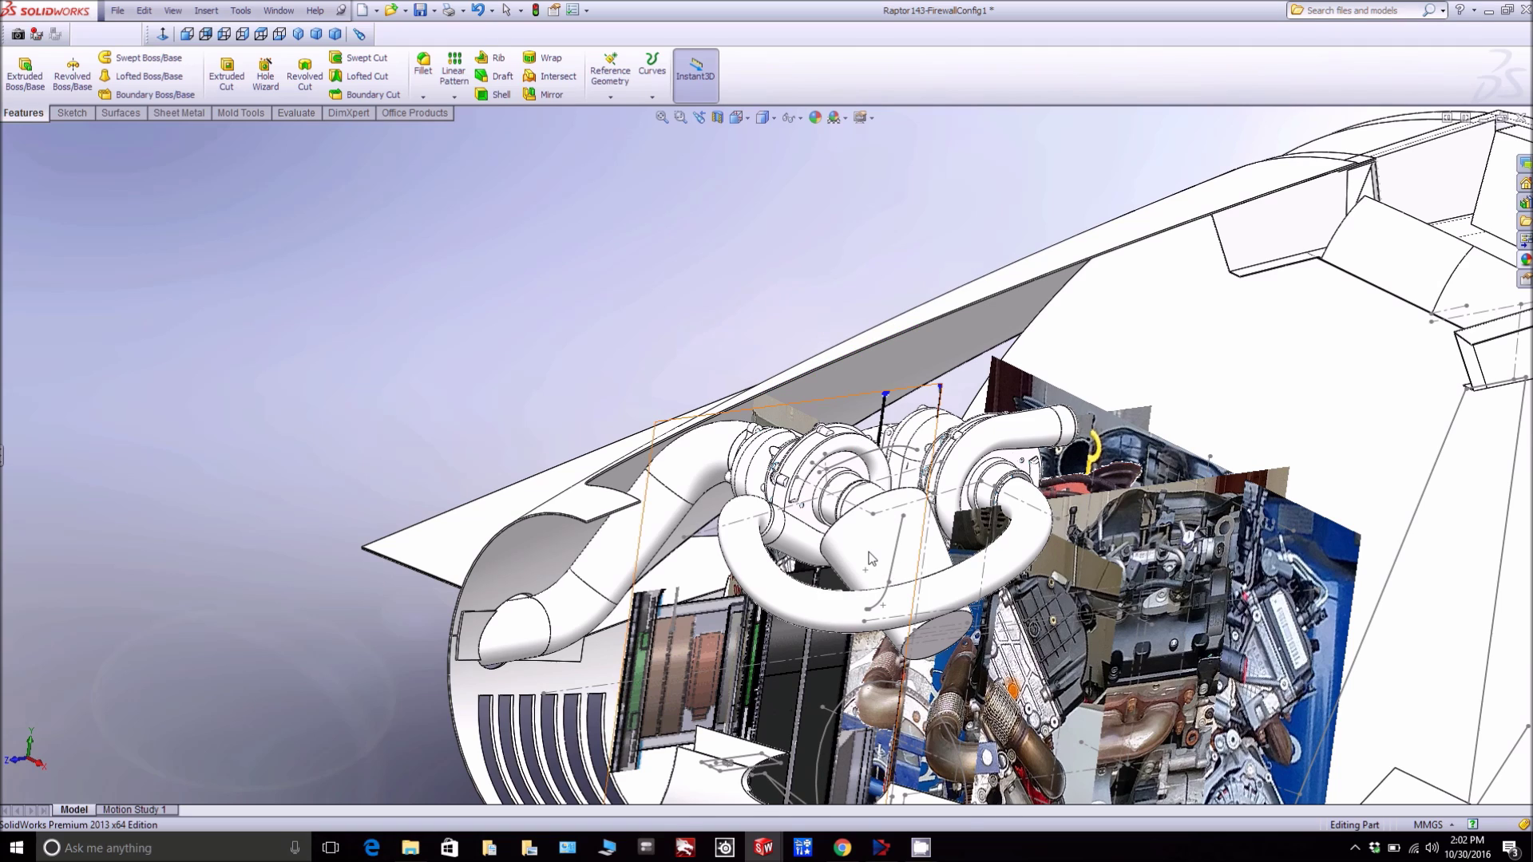
Drag the flow-path sketch endpoint onto Turbo1 and snap it to the turbo's axis.
scroll(871, 557, up, 1)
scroll(871, 557, down, 5)
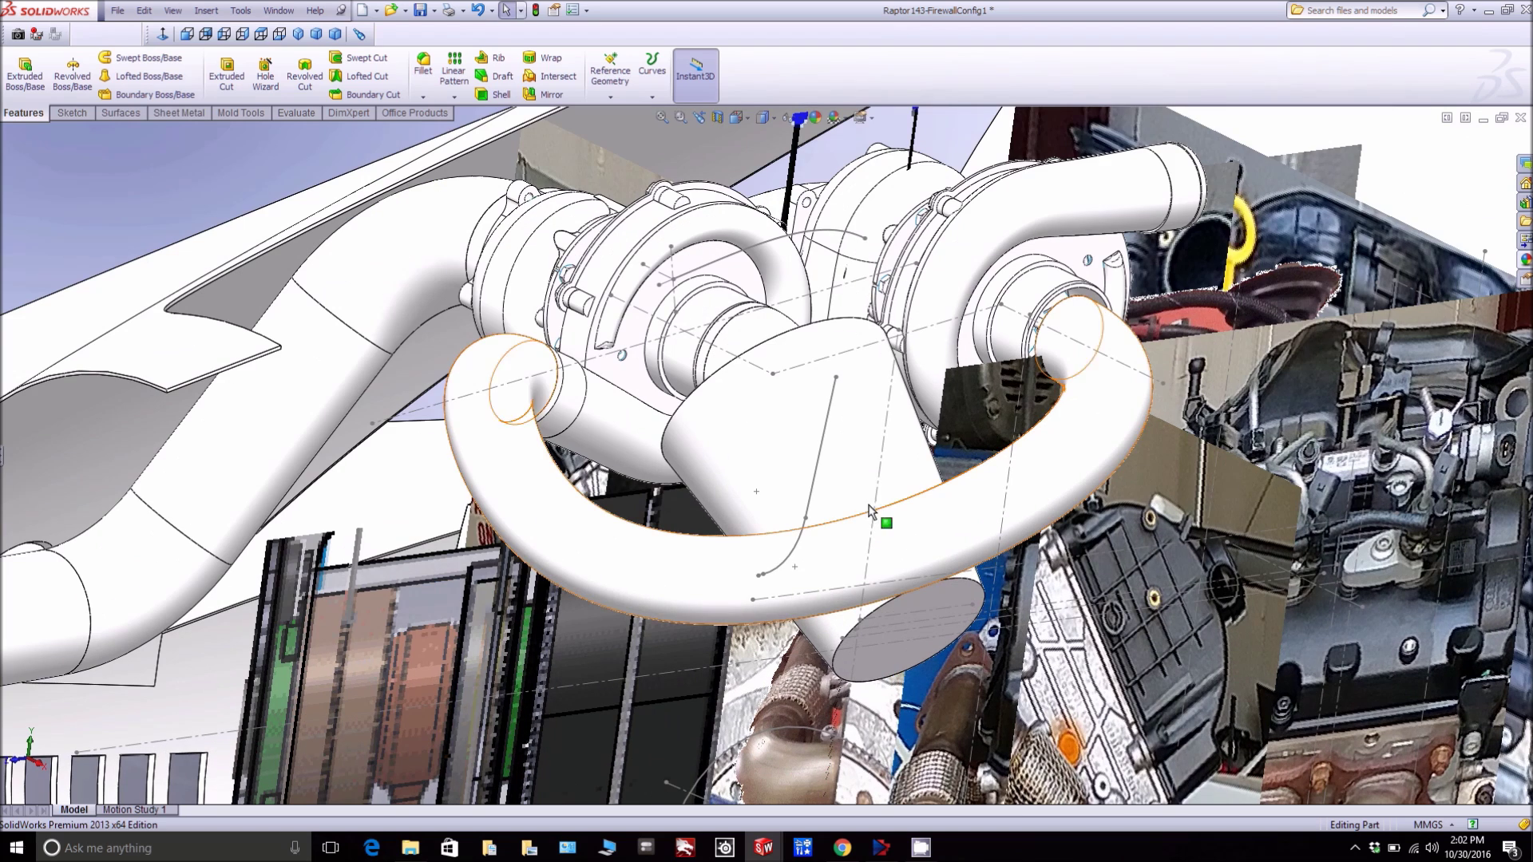
drag(815, 322, 805, 307)
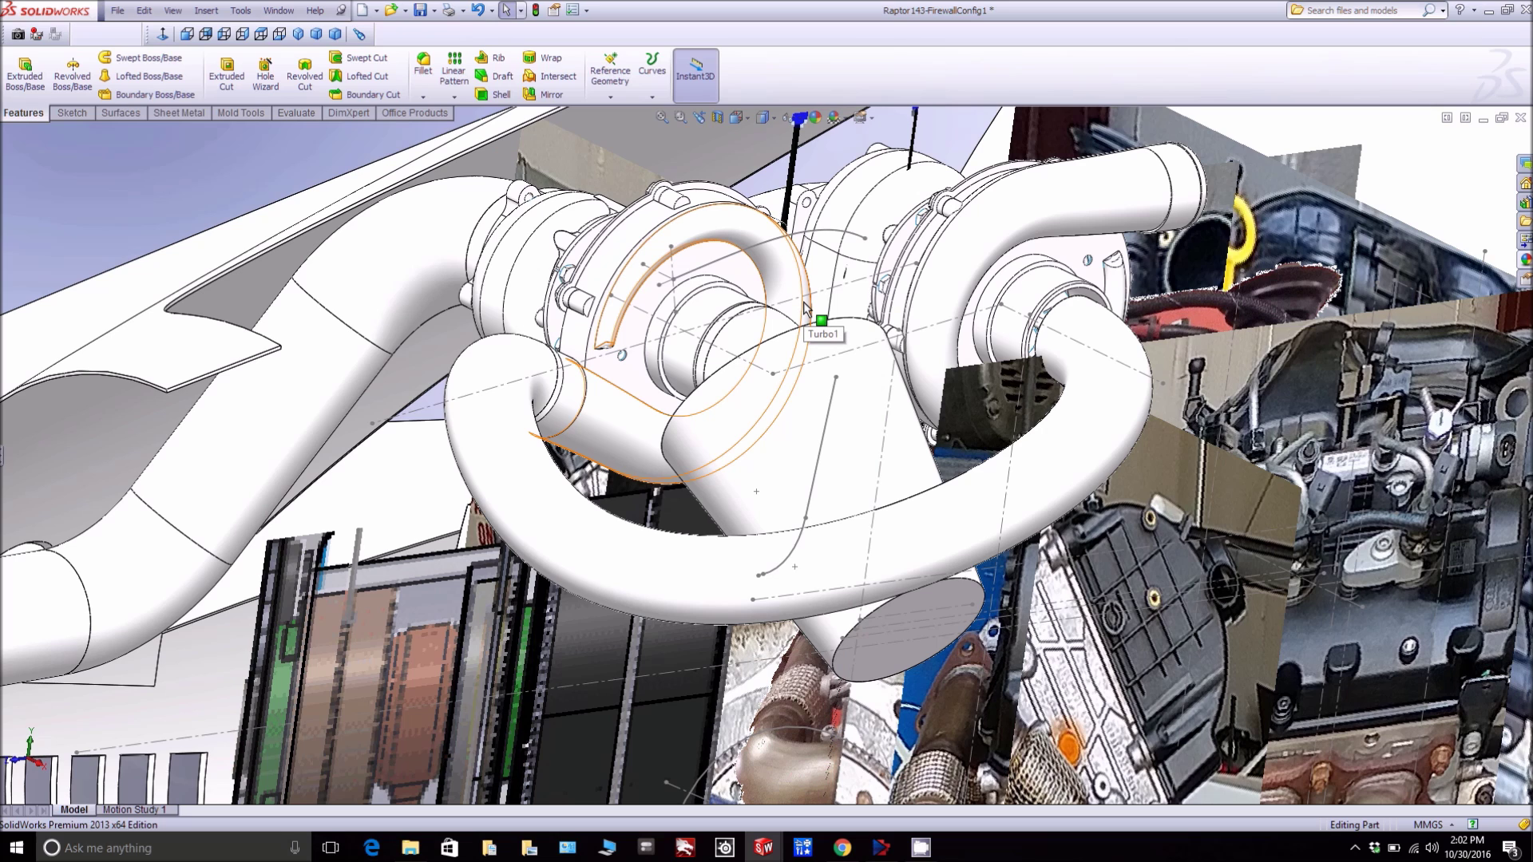
drag(805, 307, 811, 301)
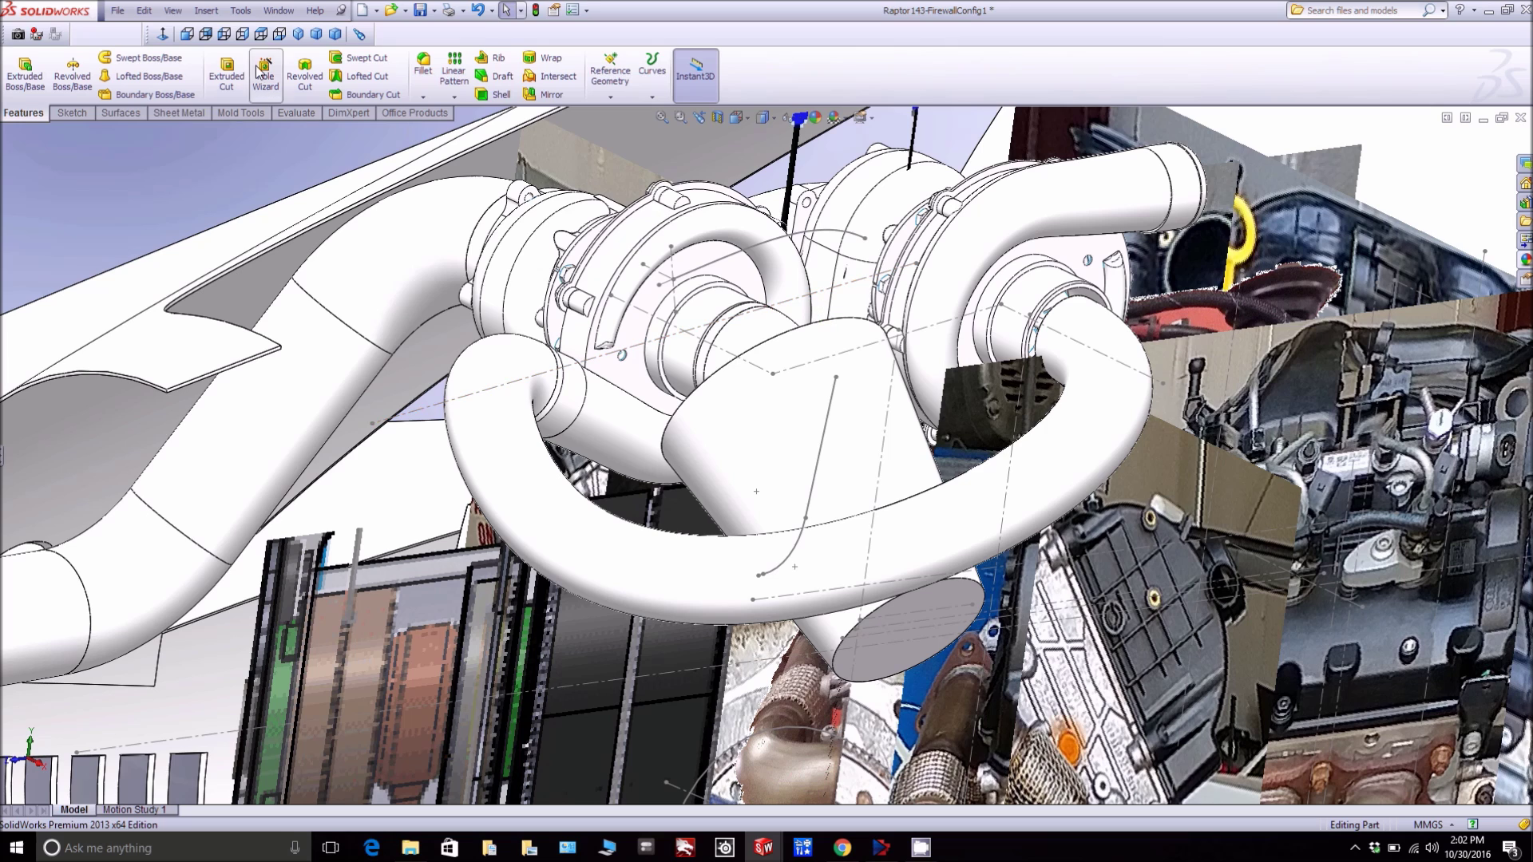
Toggle sketches off via View > Sketches, then select the turbo flange edge and orbit around it.
click(172, 11)
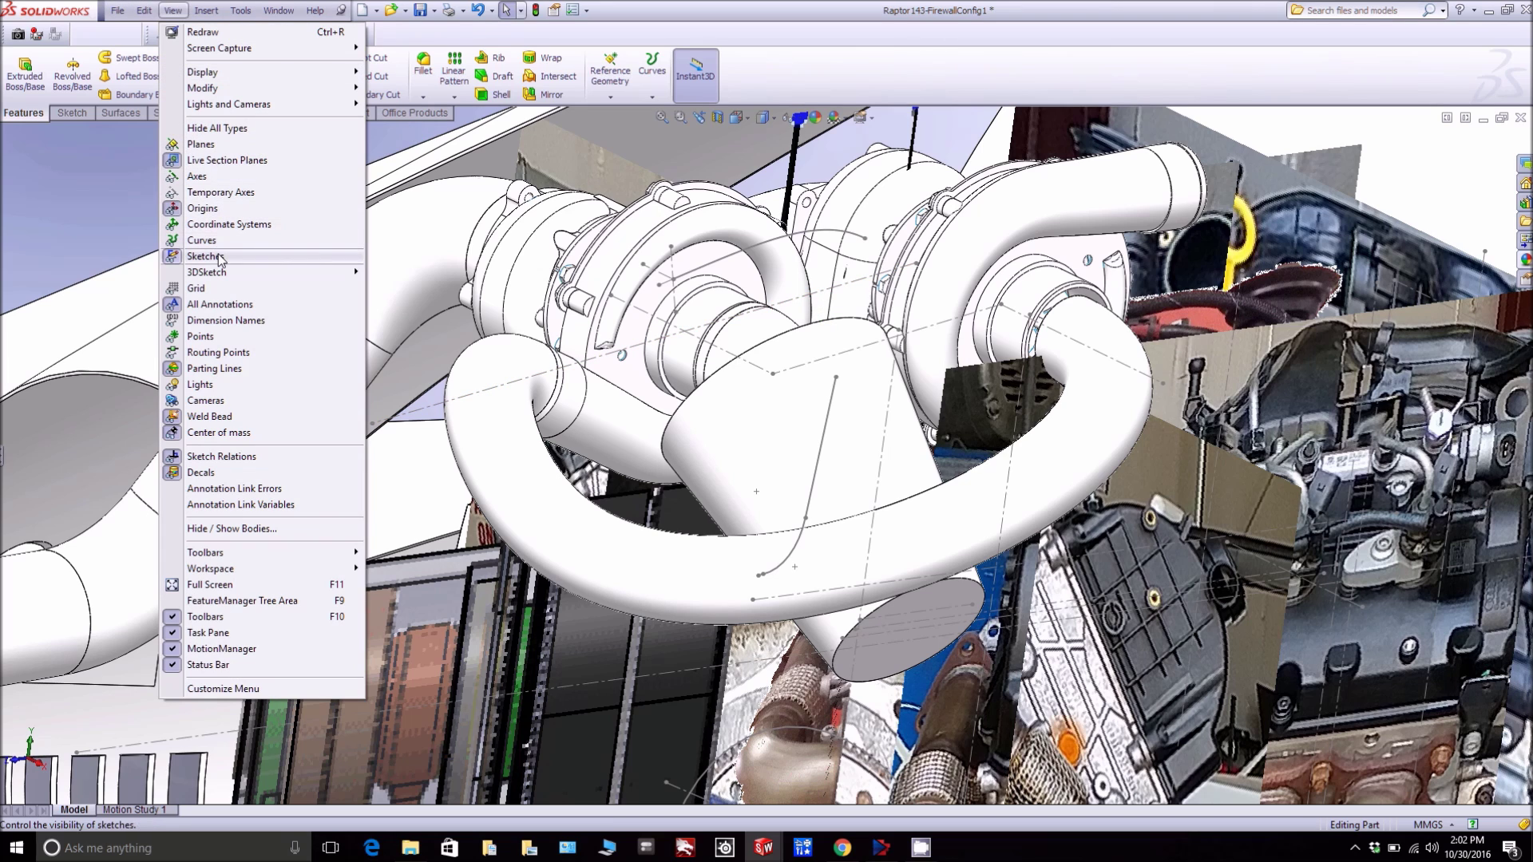
click(209, 257)
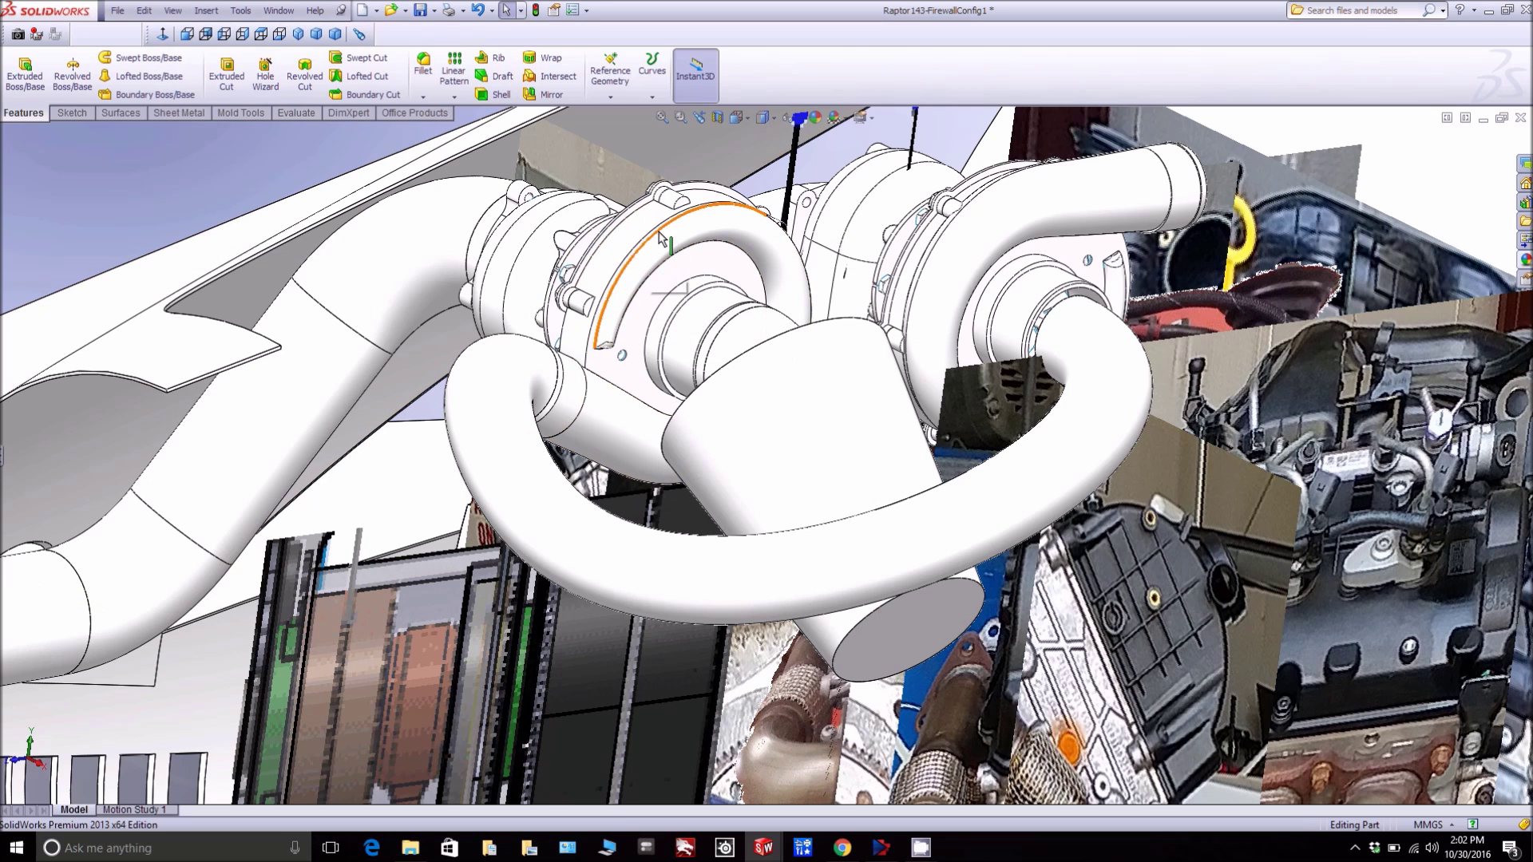
scroll(834, 292, down, 2)
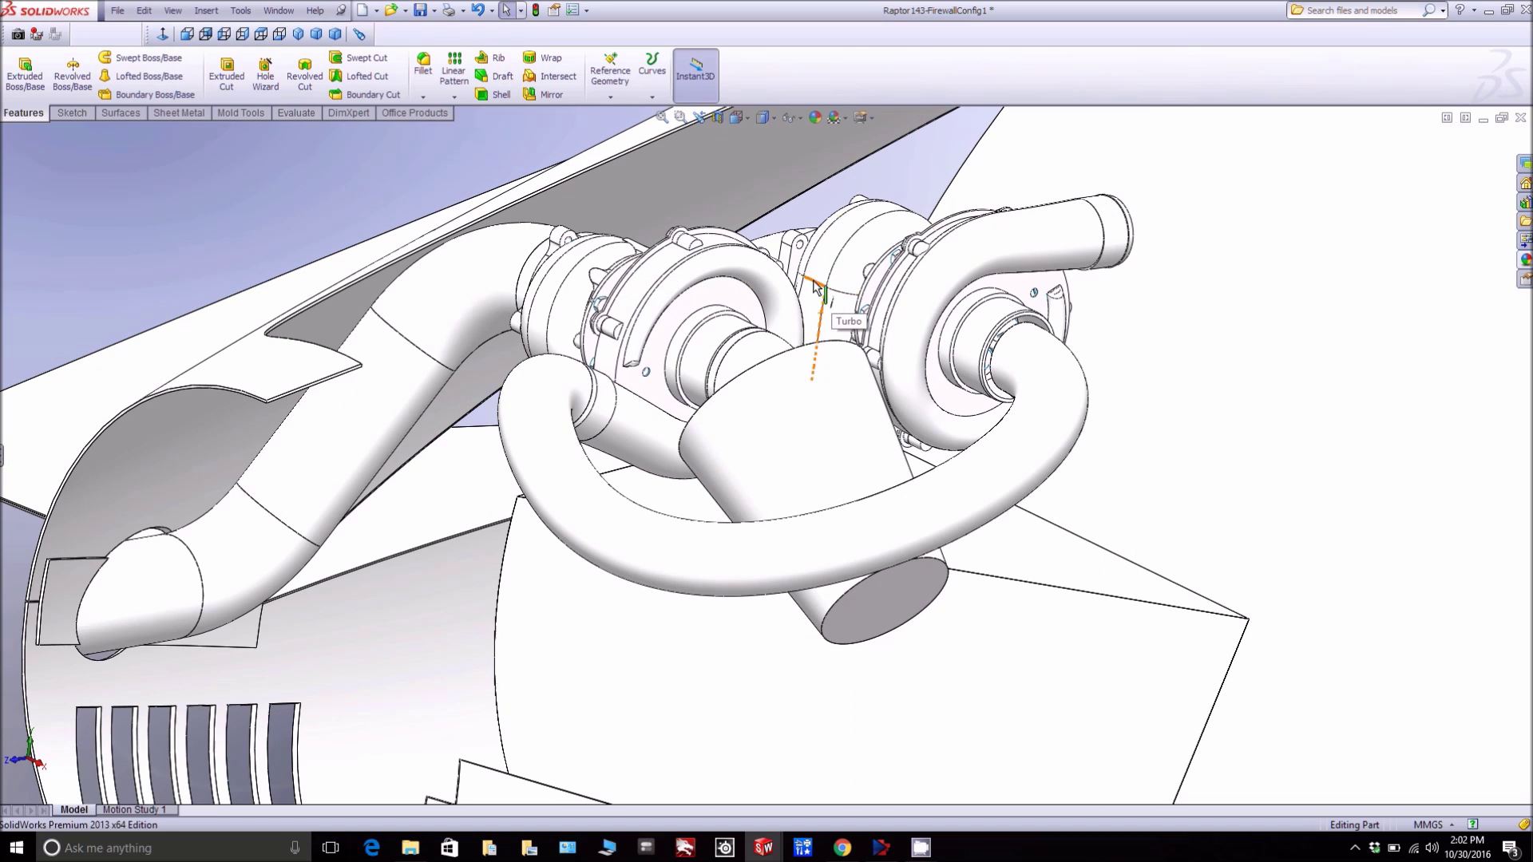
click(728, 275)
drag(728, 275, 876, 309)
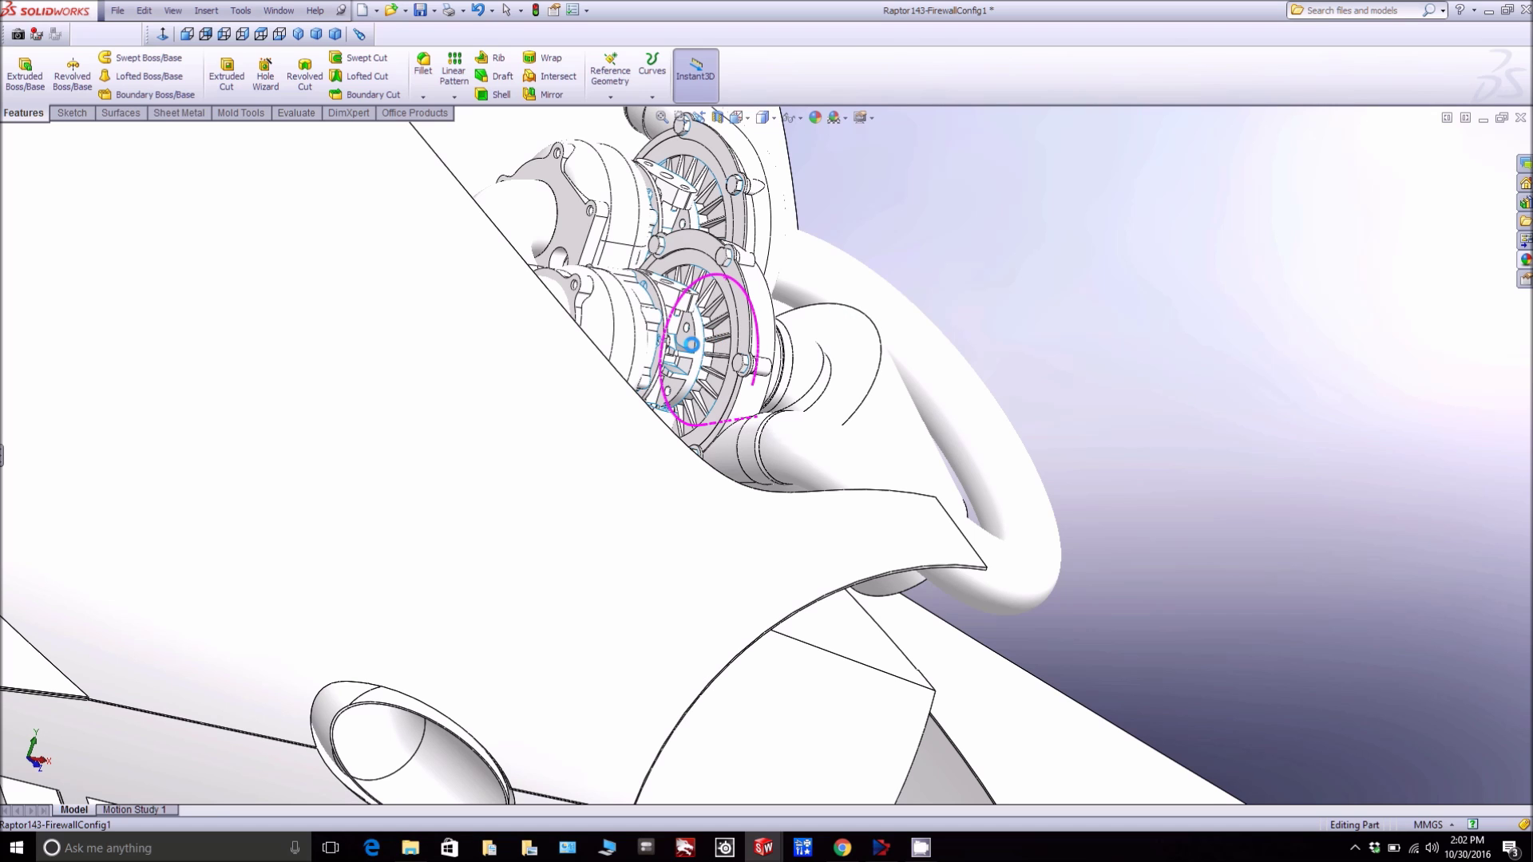
scroll(691, 344, down, 3)
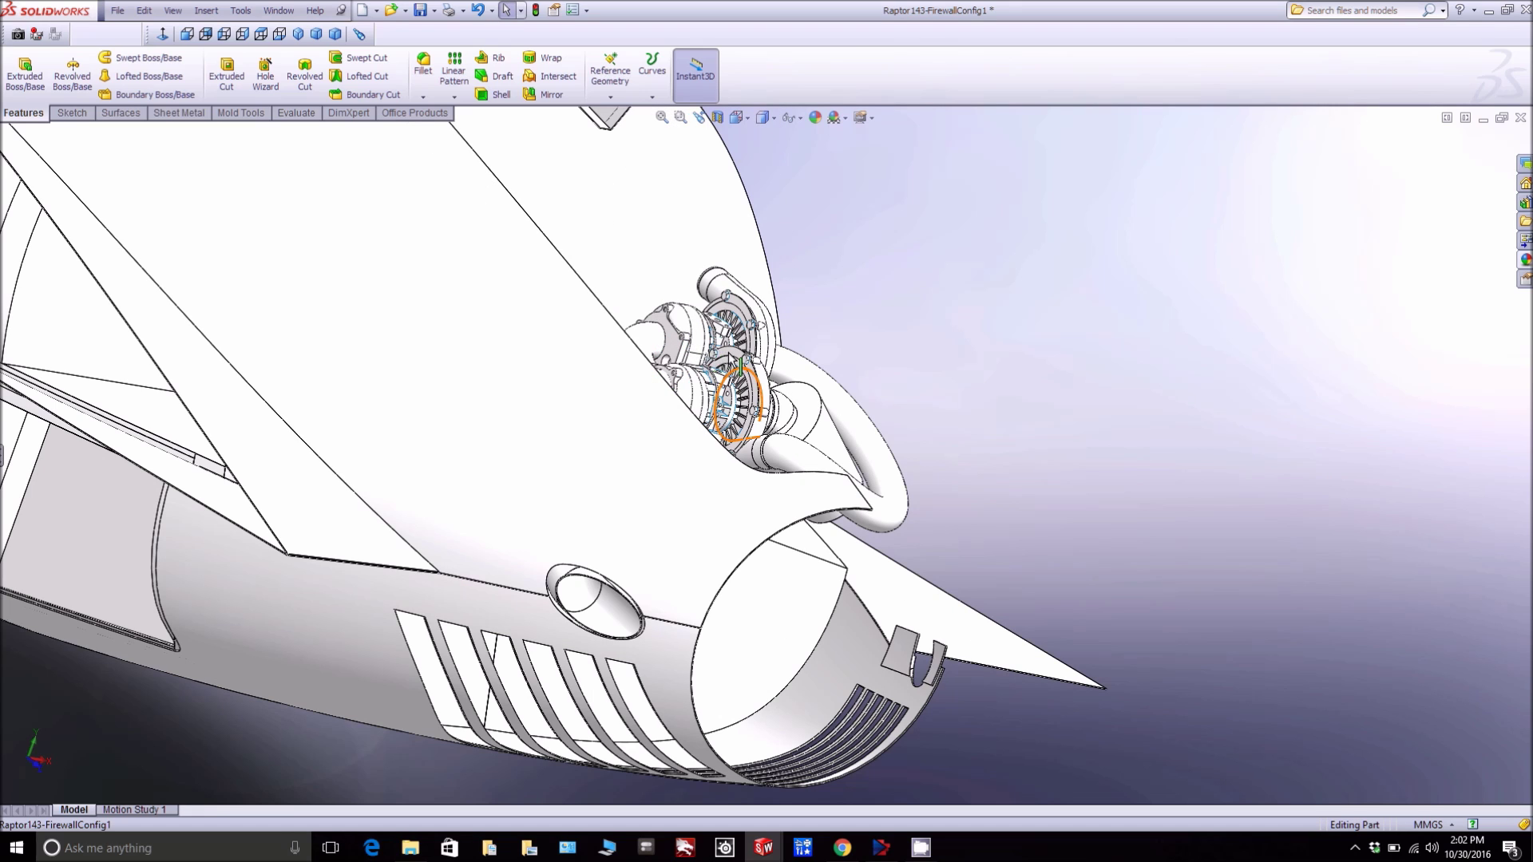
drag(735, 355, 438, 270)
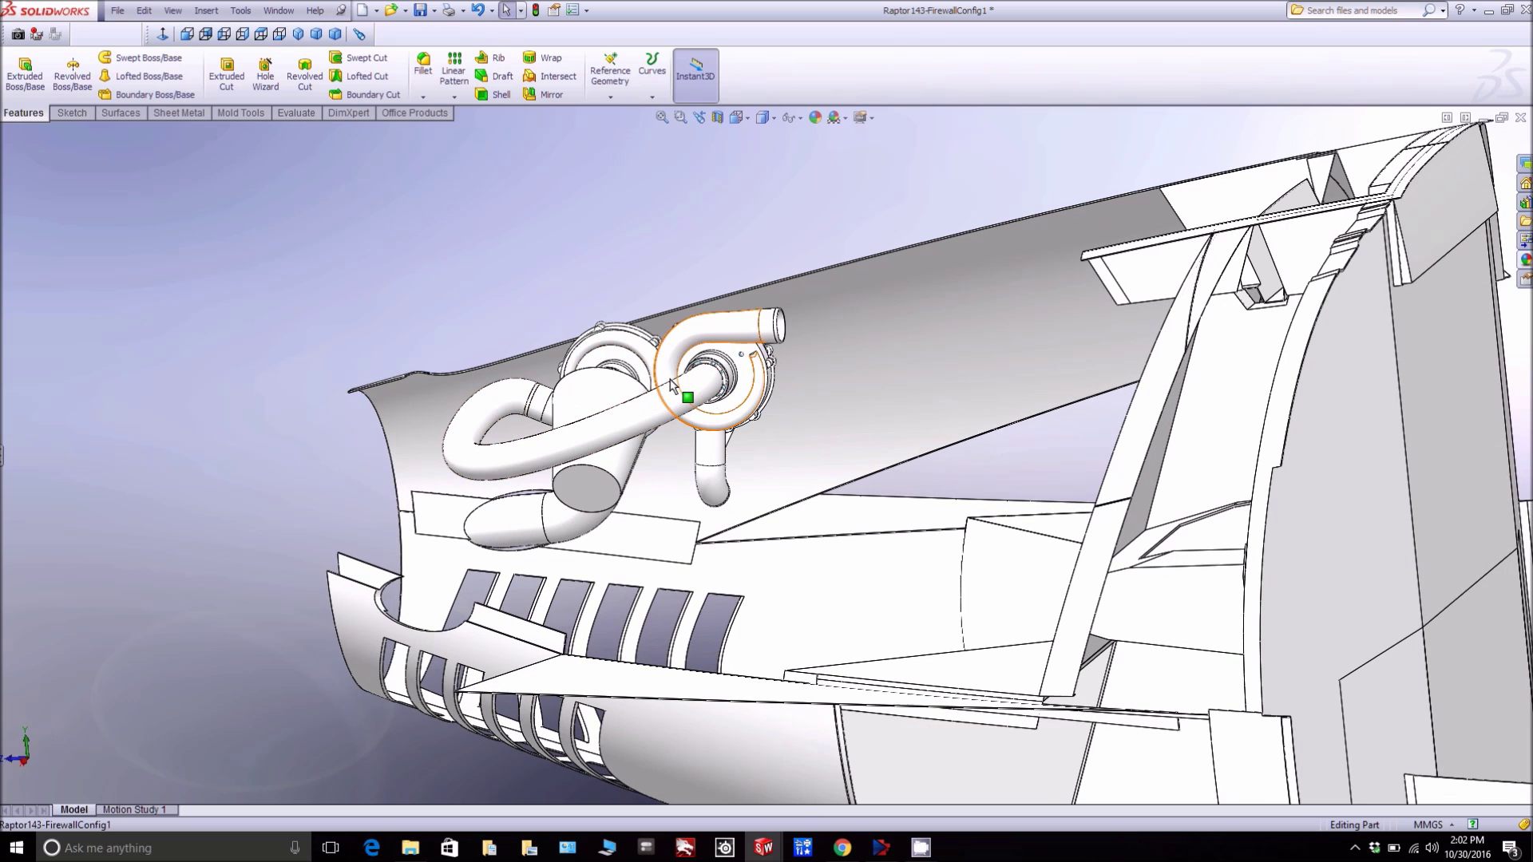
scroll(671, 385, down, 4)
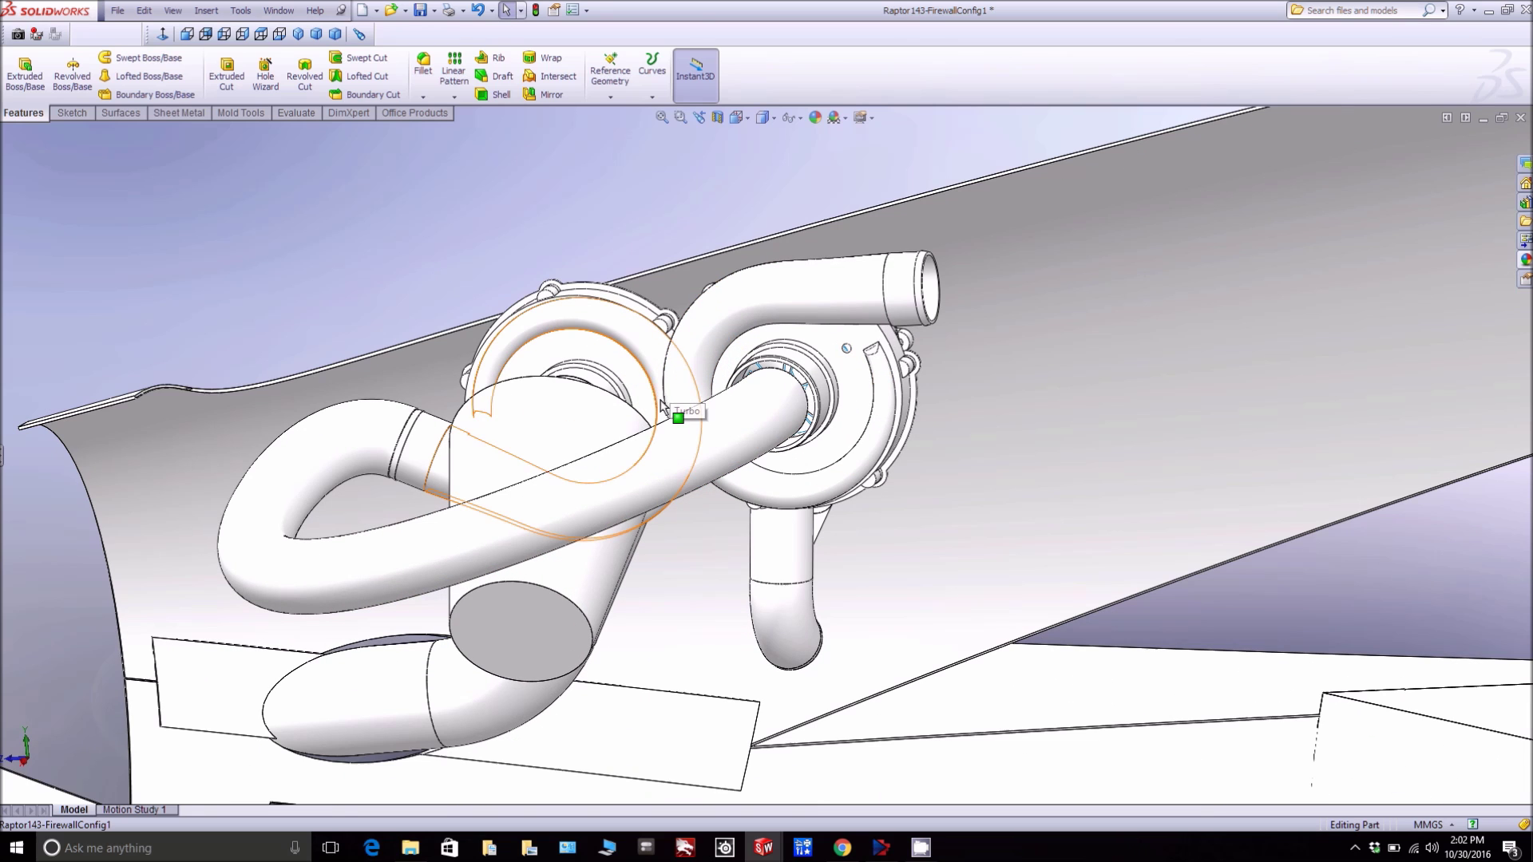
scroll(593, 440, up, 2)
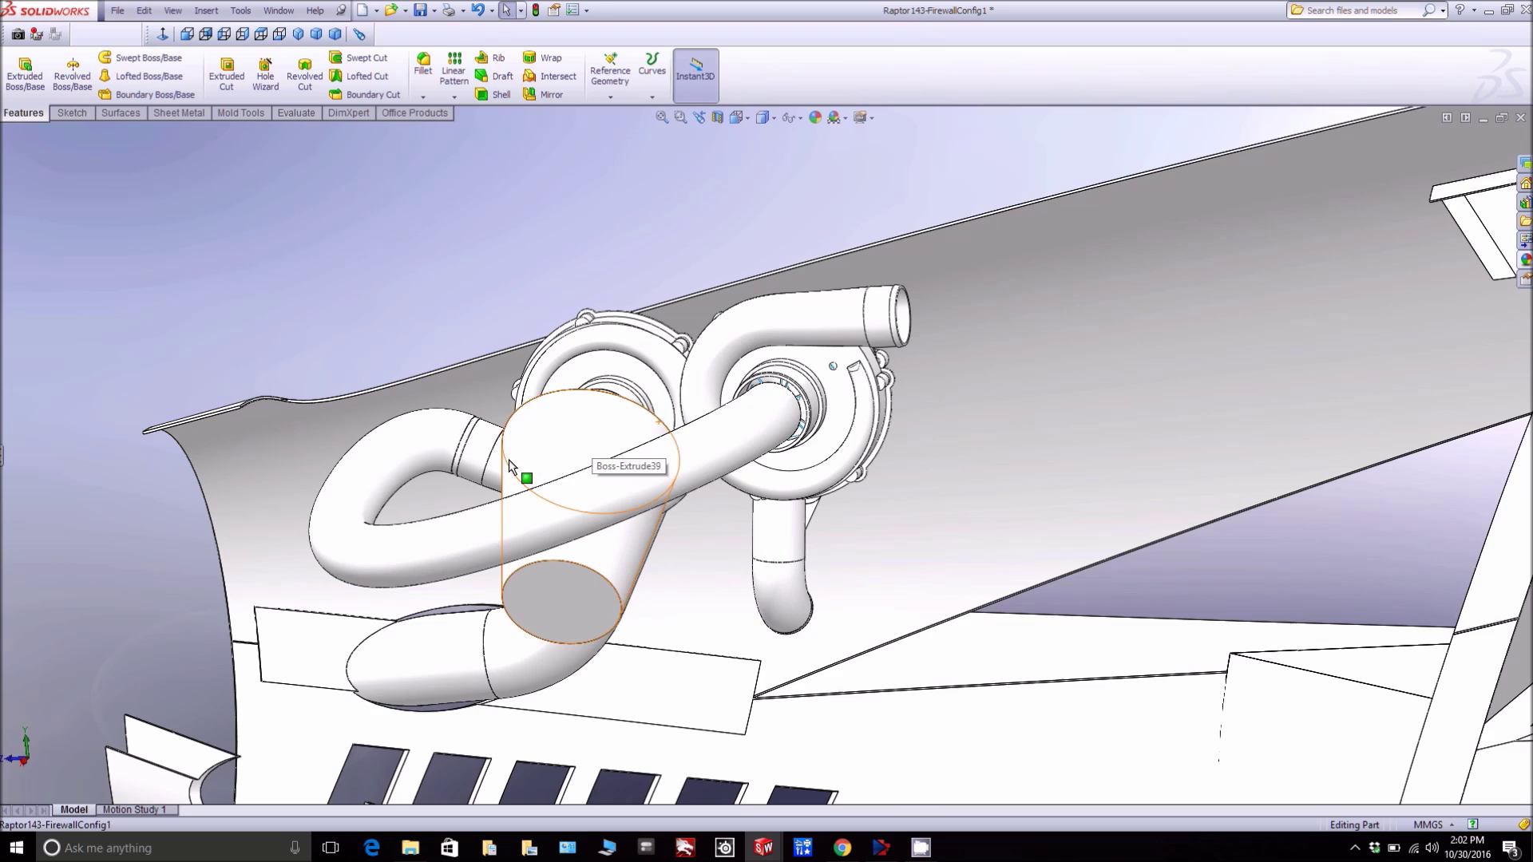
scroll(531, 471, down, 3)
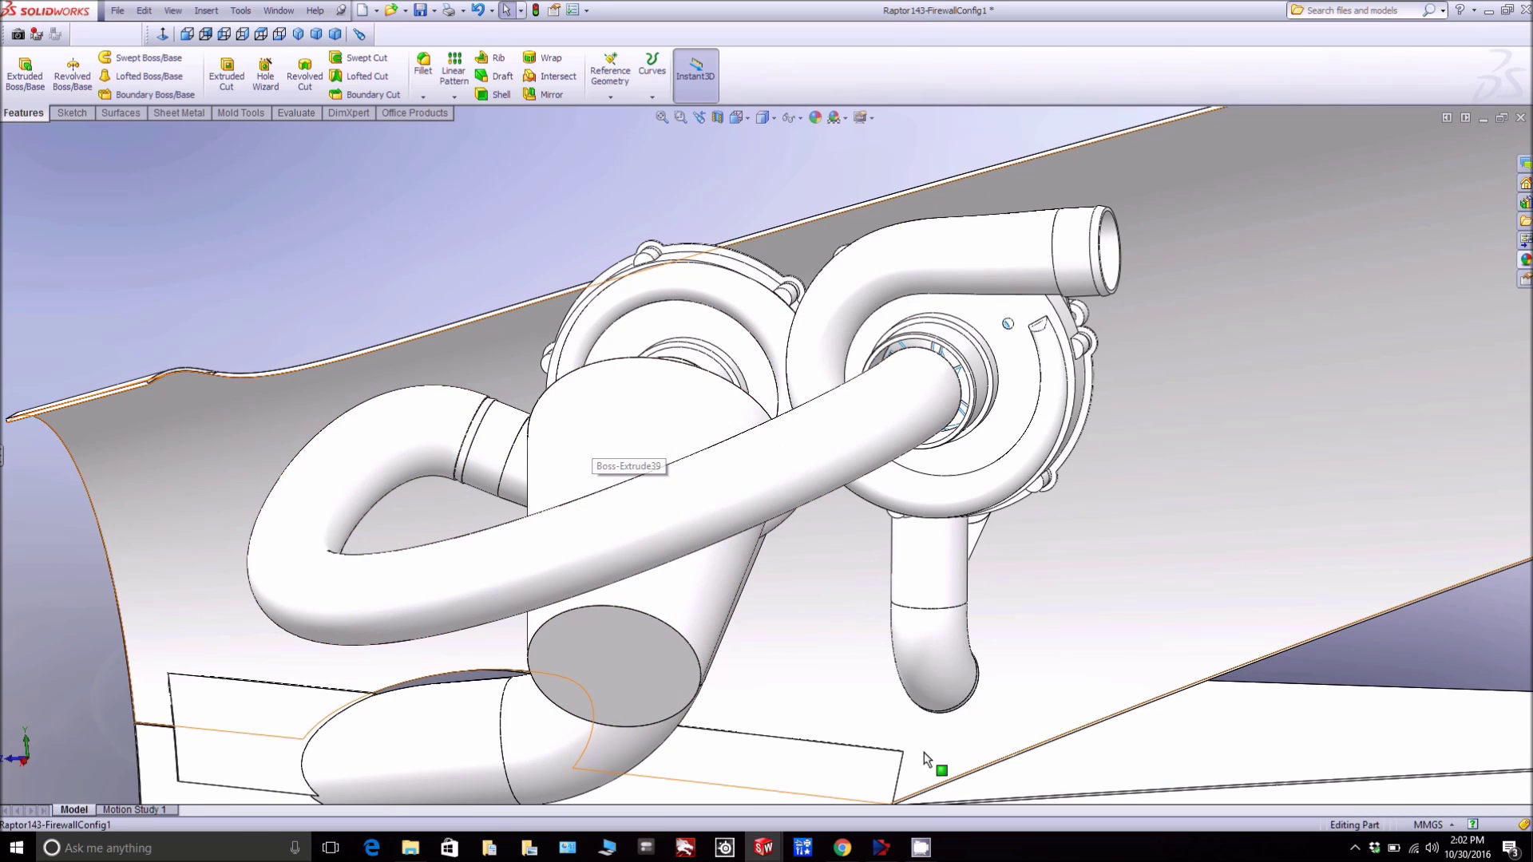
click(975, 393)
drag(975, 393, 855, 530)
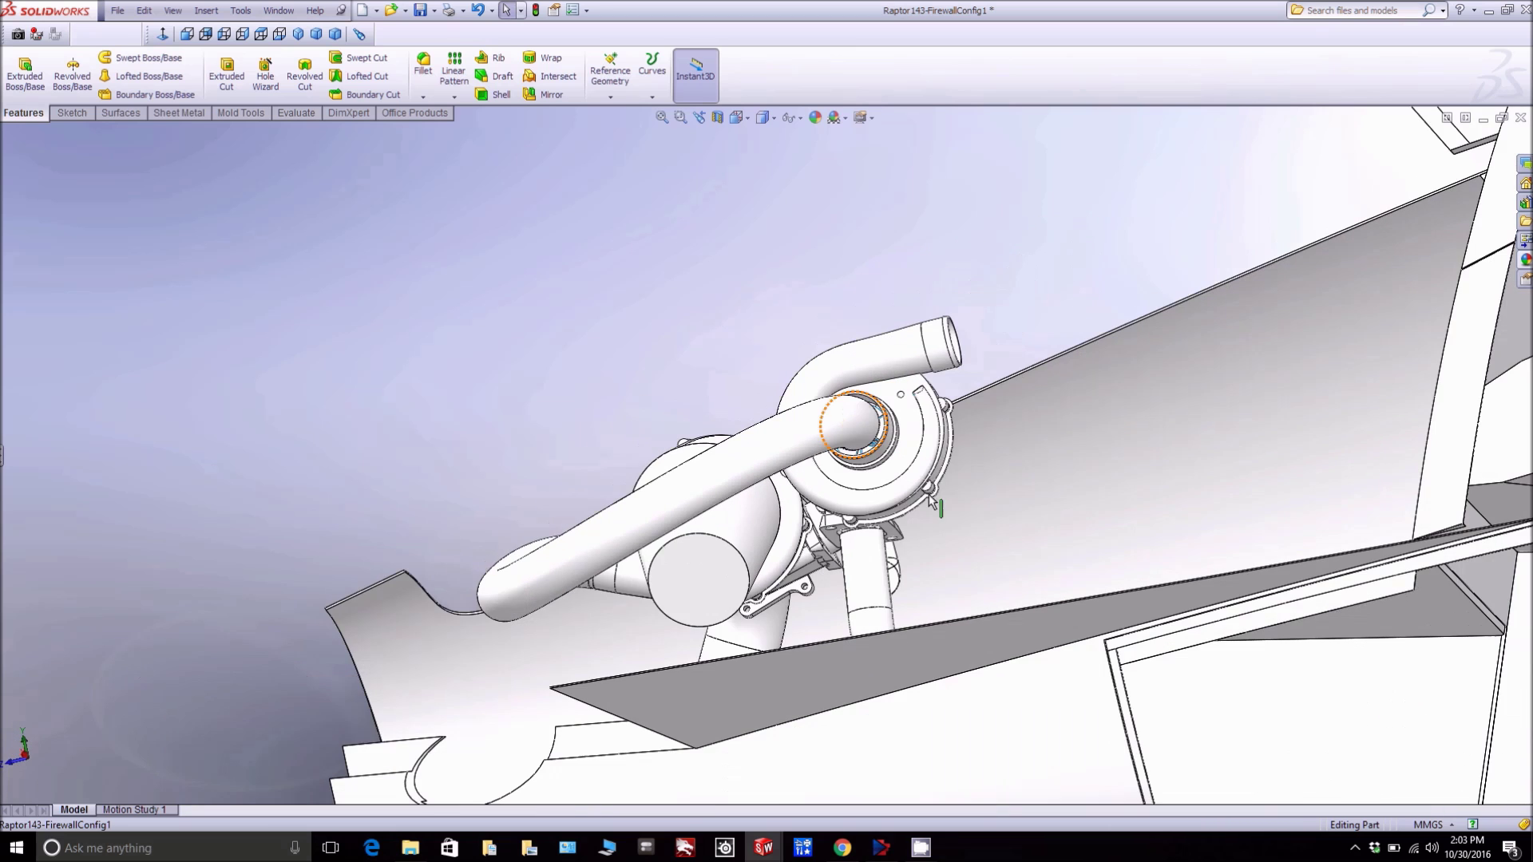
scroll(861, 545, down, 5)
scroll(863, 546, down, 3)
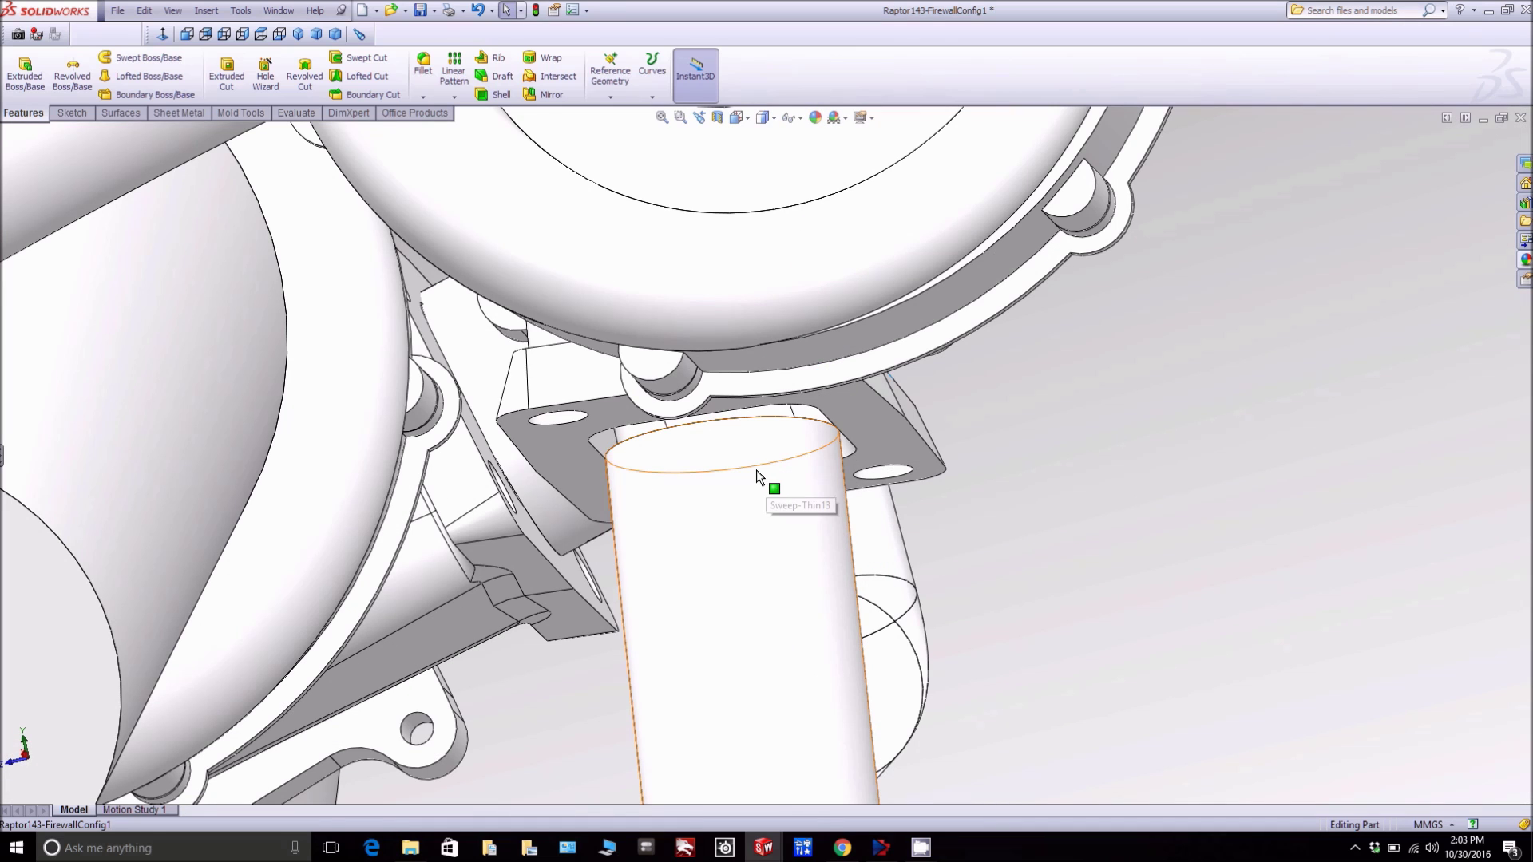
click(748, 480)
scroll(749, 479, up, 5)
drag(749, 479, 961, 711)
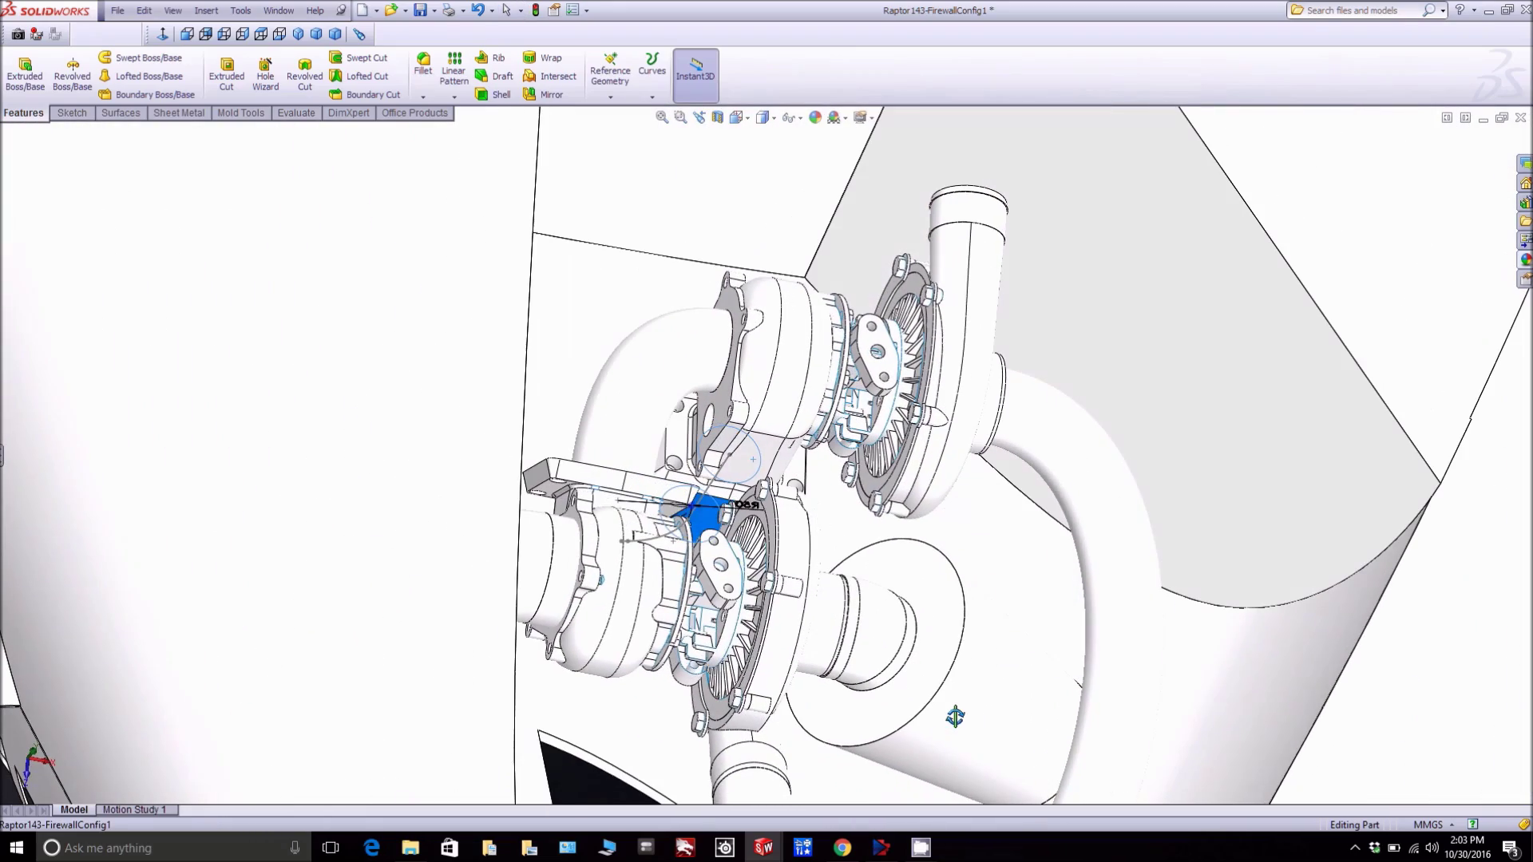
click(789, 384)
drag(789, 383, 729, 341)
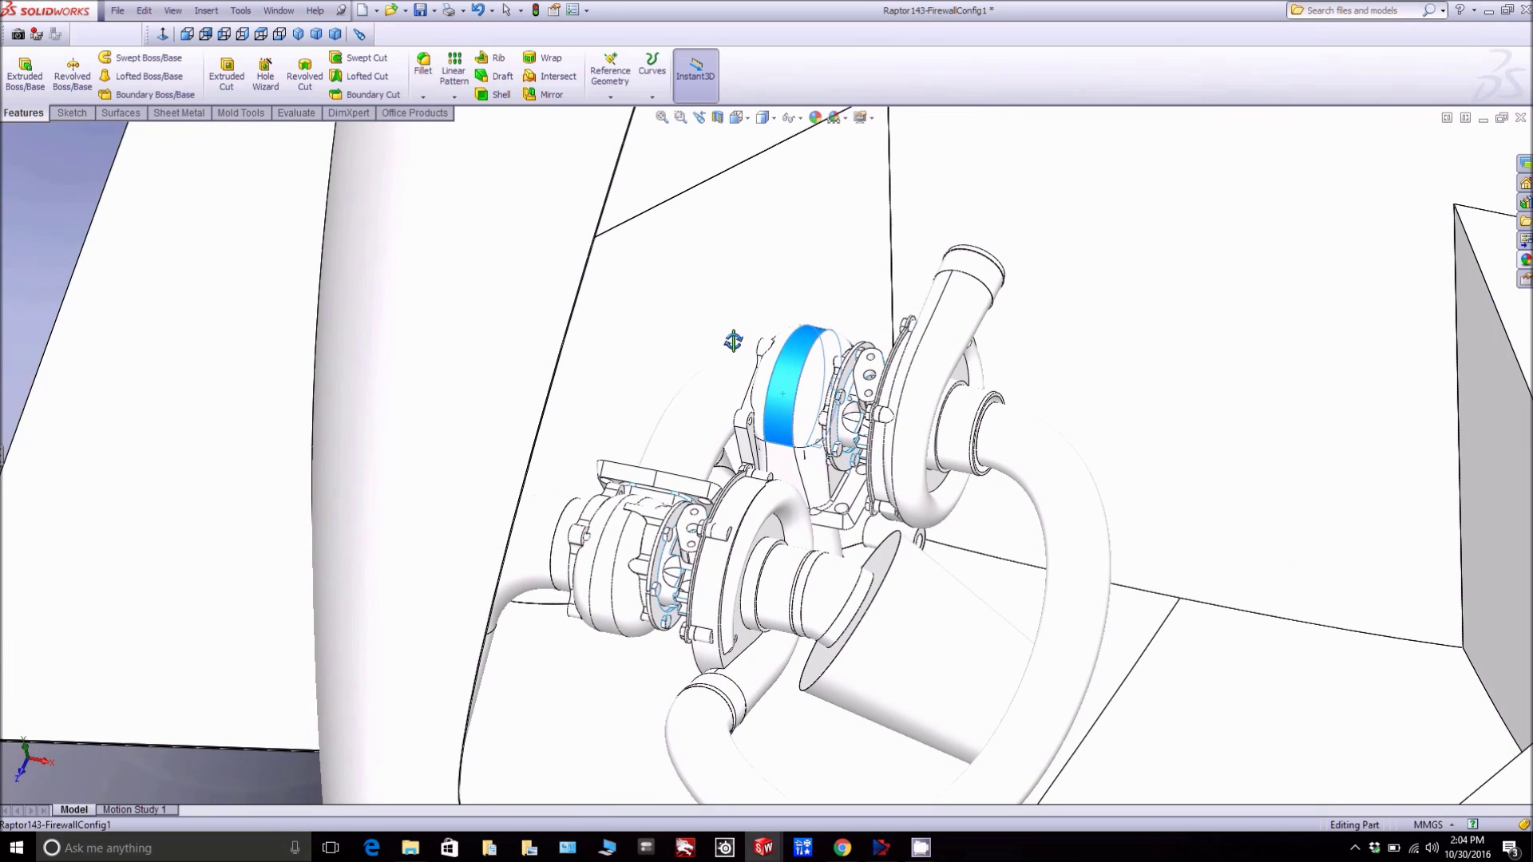
click(701, 420)
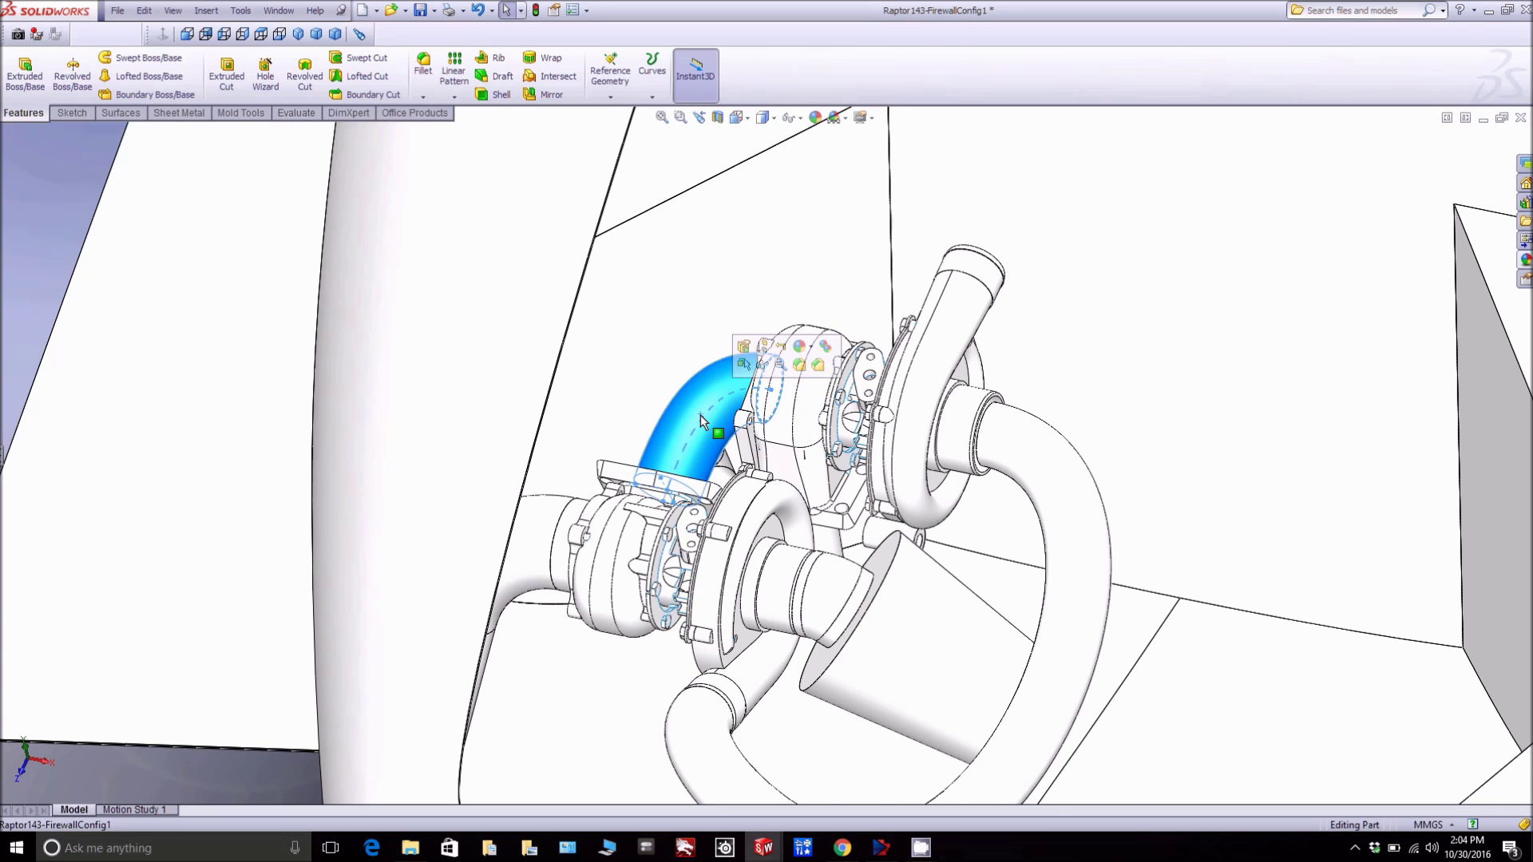
mouse_move(701, 419)
mouse_down()
mouse_move(717, 471)
mouse_move(718, 399)
mouse_up()
scroll(717, 471, down, 5)
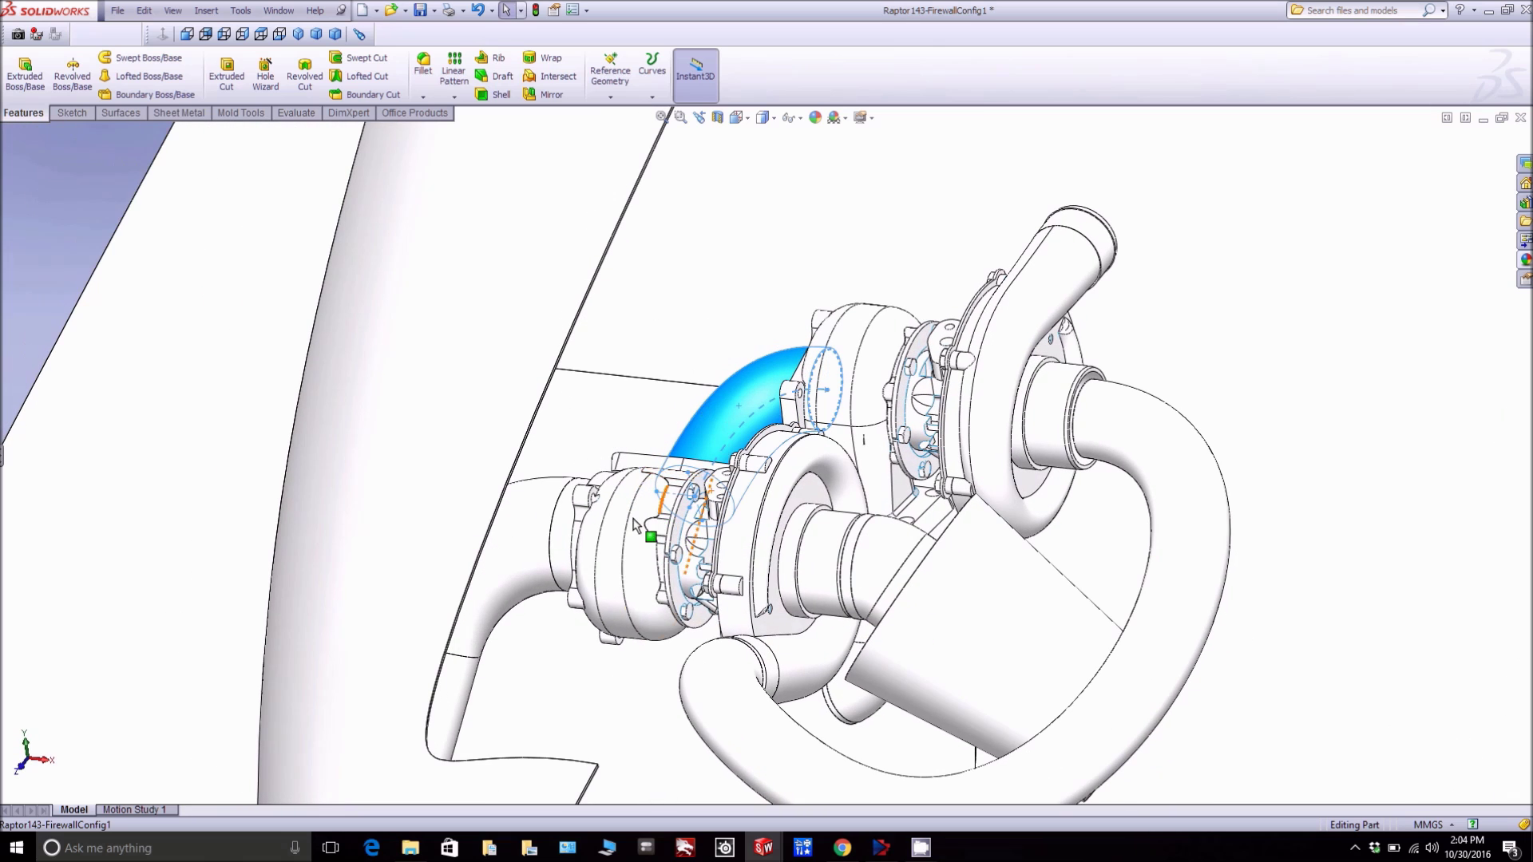
click(612, 548)
drag(612, 548, 593, 535)
scroll(593, 535, up, 2)
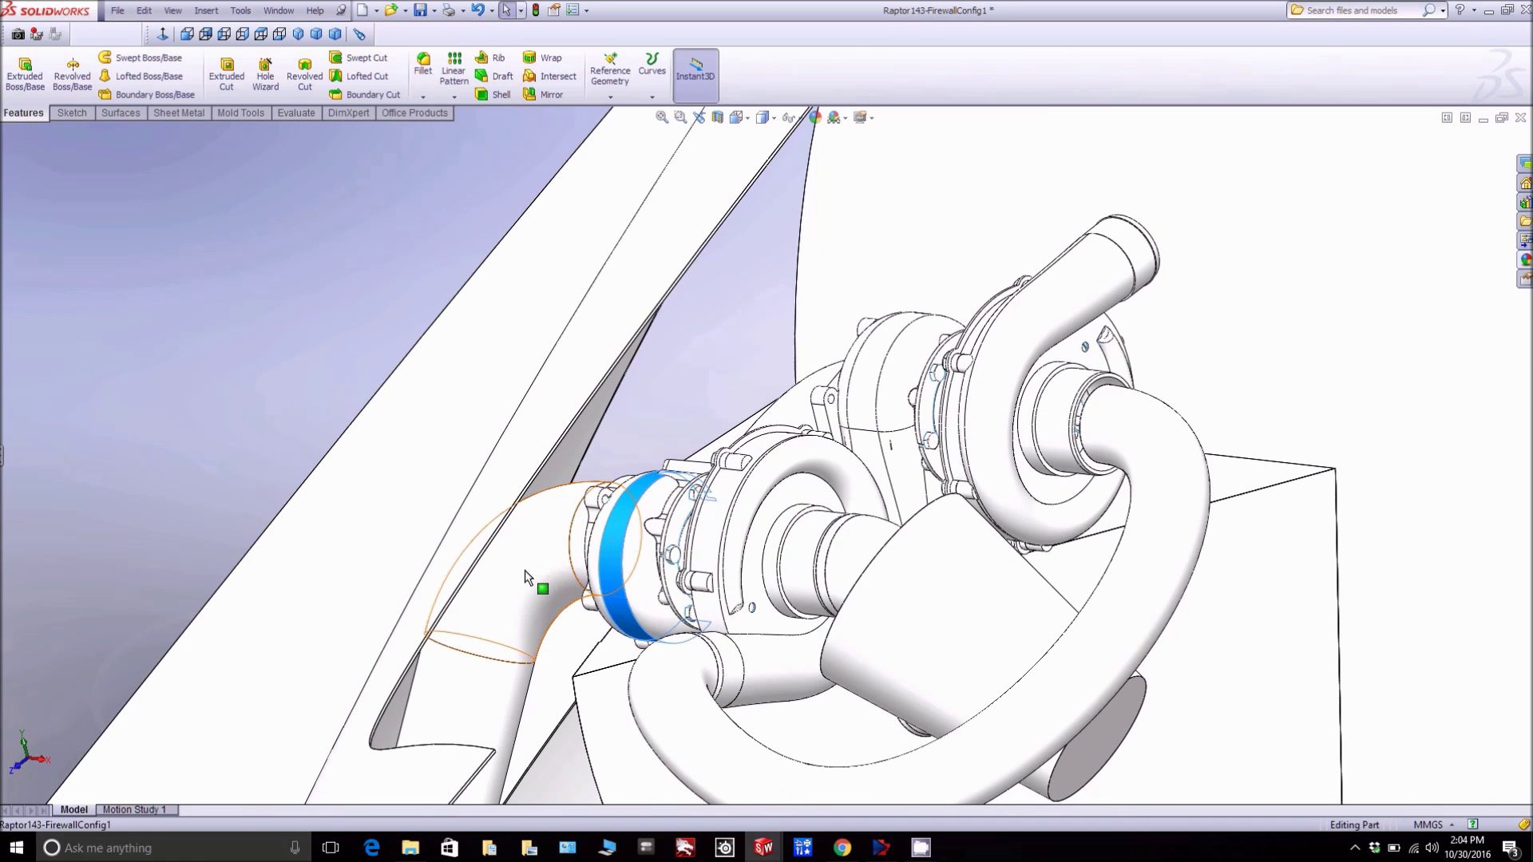
click(530, 575)
scroll(631, 598, up, 5)
drag(627, 598, 761, 653)
scroll(761, 653, down, 5)
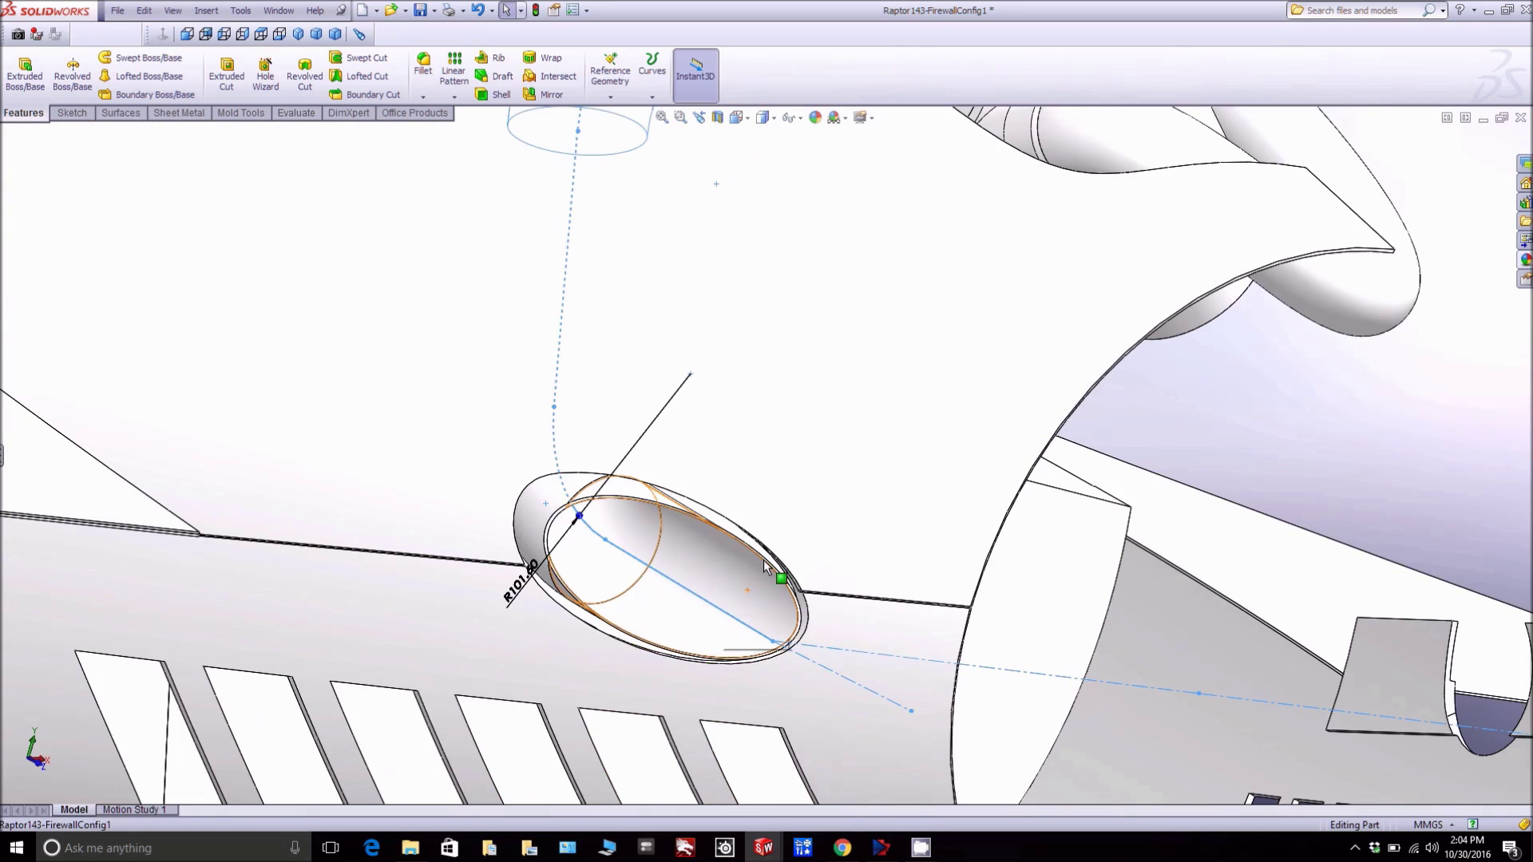
click(744, 571)
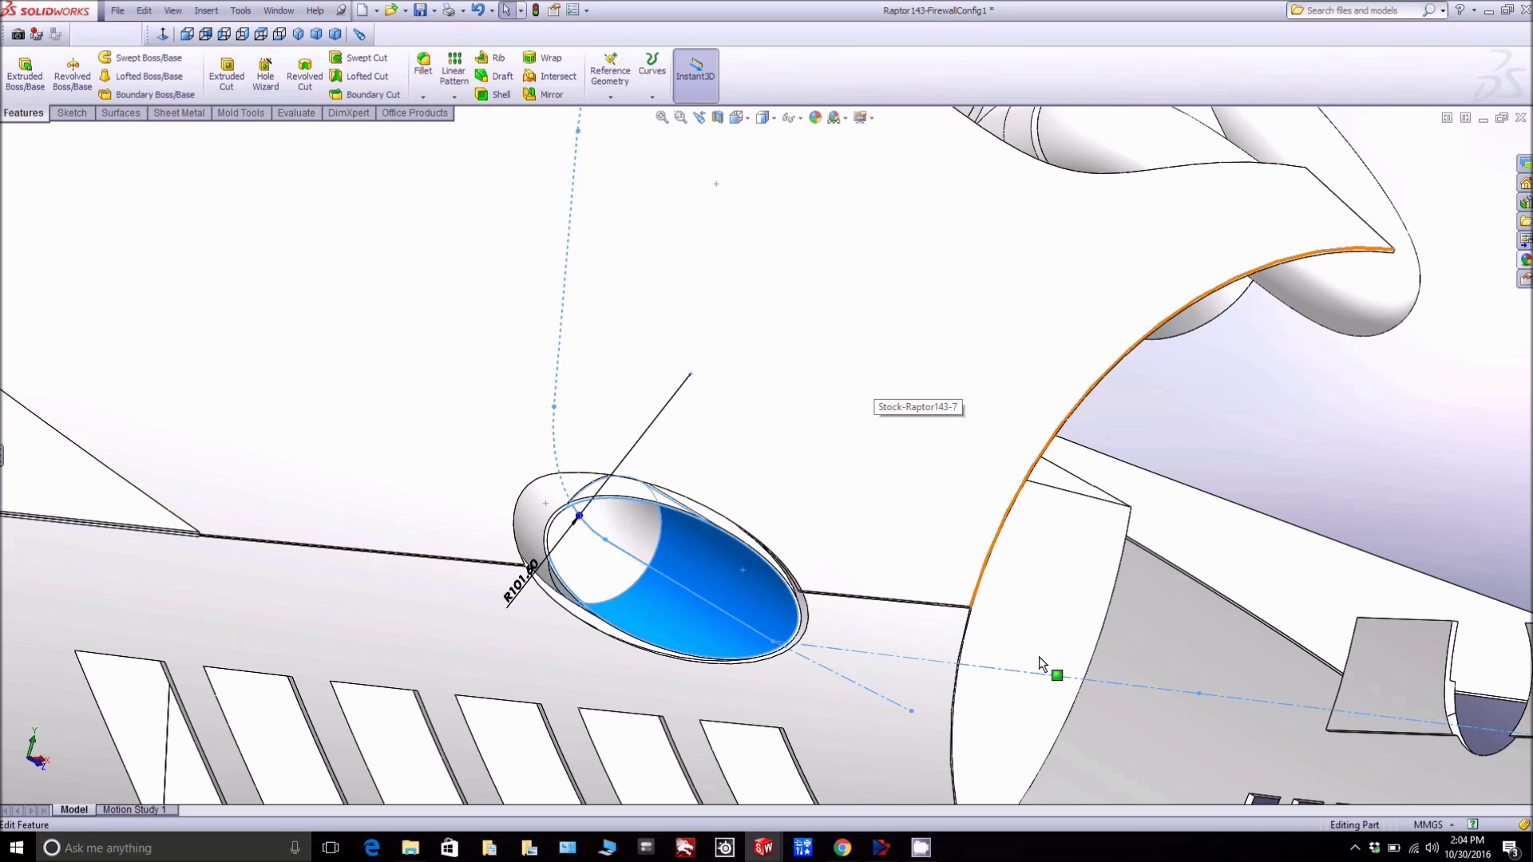
drag(1155, 272, 1100, 273)
scroll(1100, 273, up, 5)
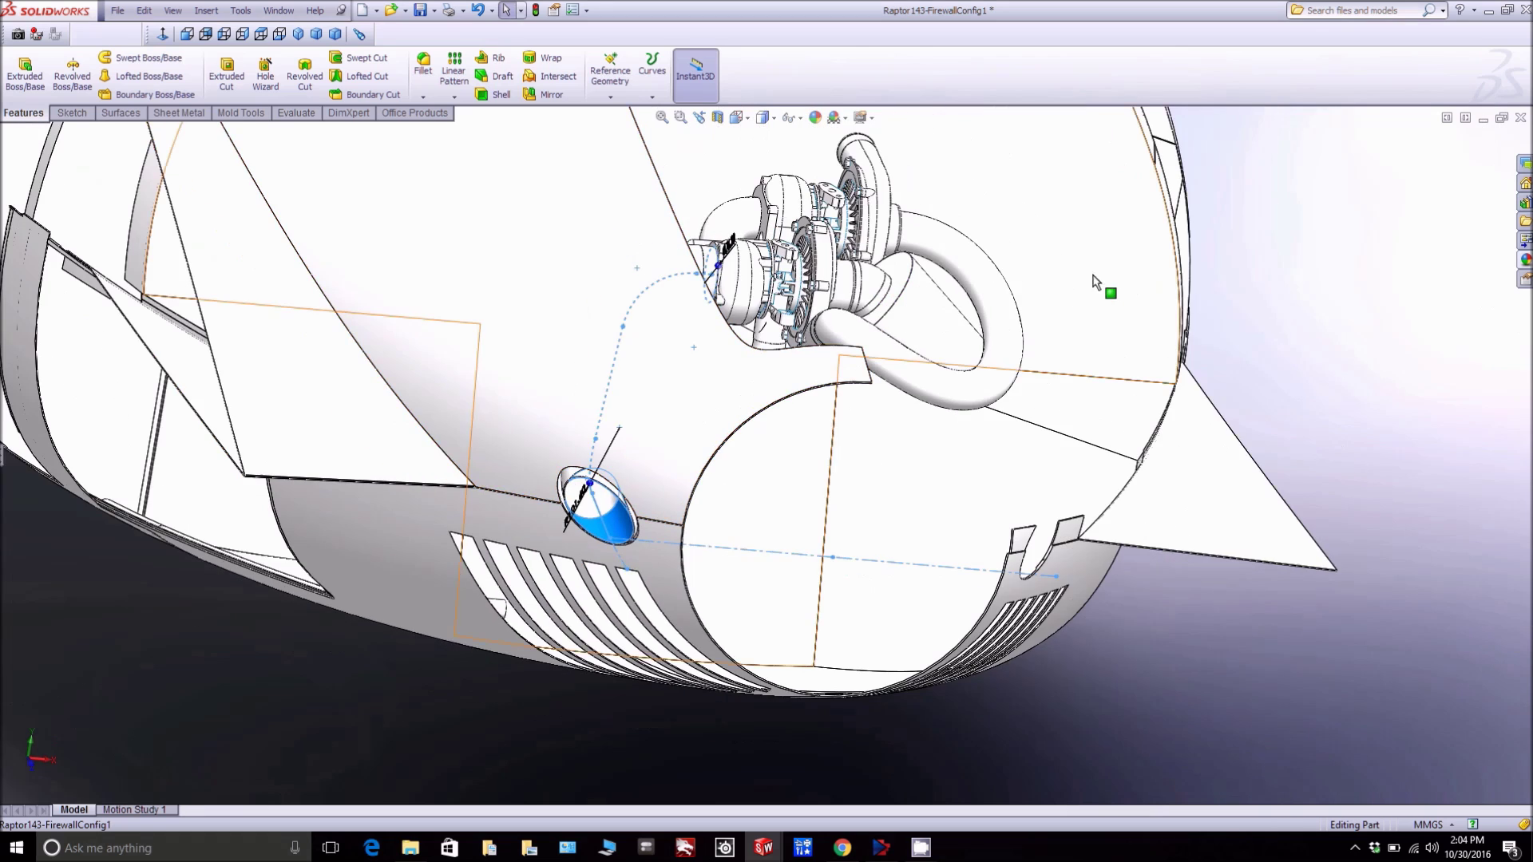
scroll(968, 239, down, 8)
scroll(684, 291, down, 4)
scroll(622, 263, up, 6)
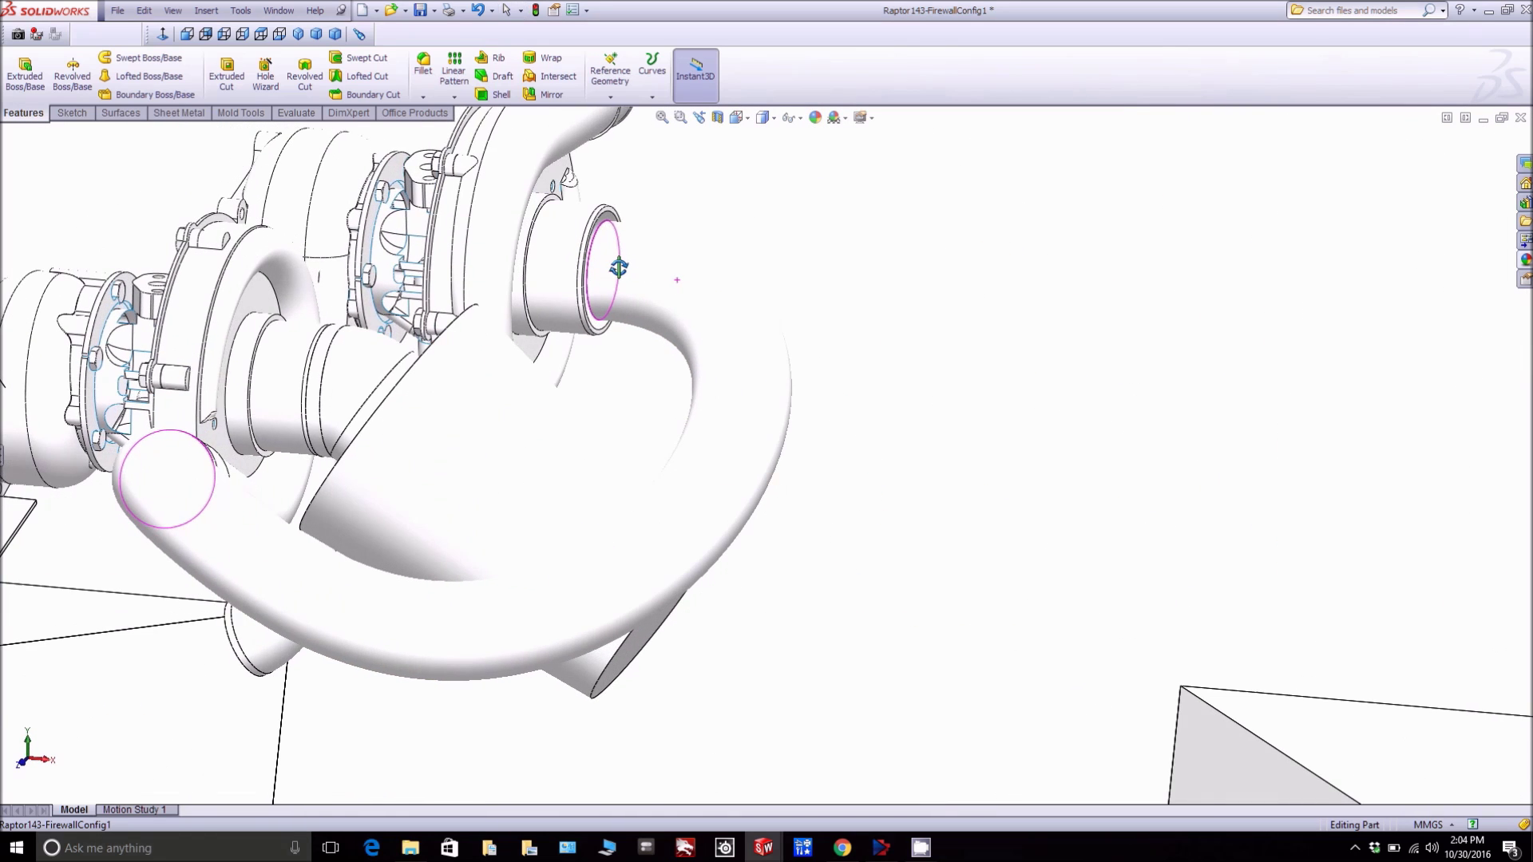
Select through the duct, pipes and flanges to the right turbo's Turbo housing and hide it.
scroll(536, 414, down, 3)
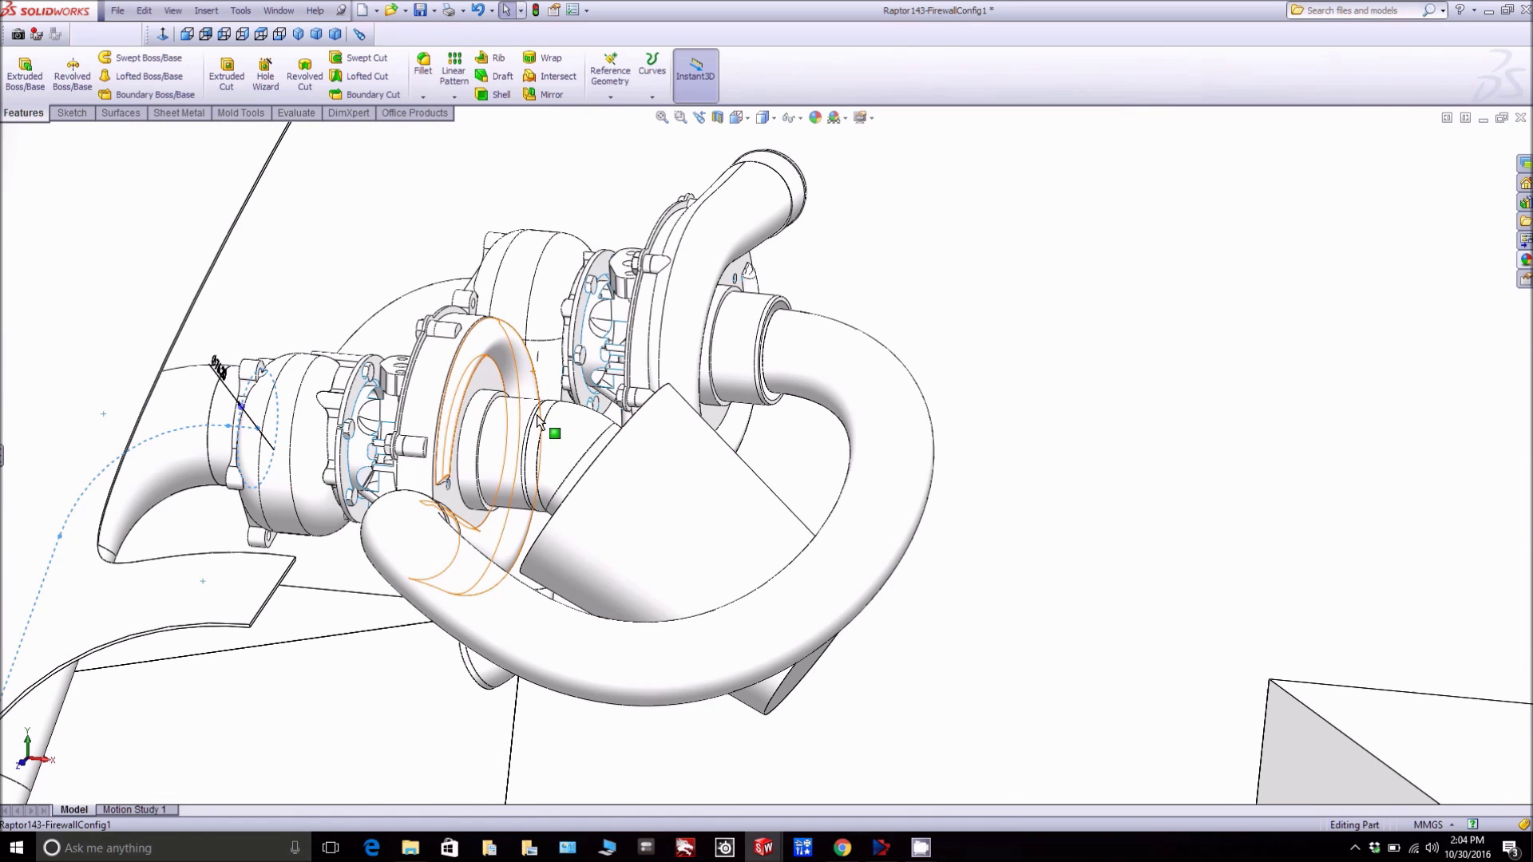
click(661, 524)
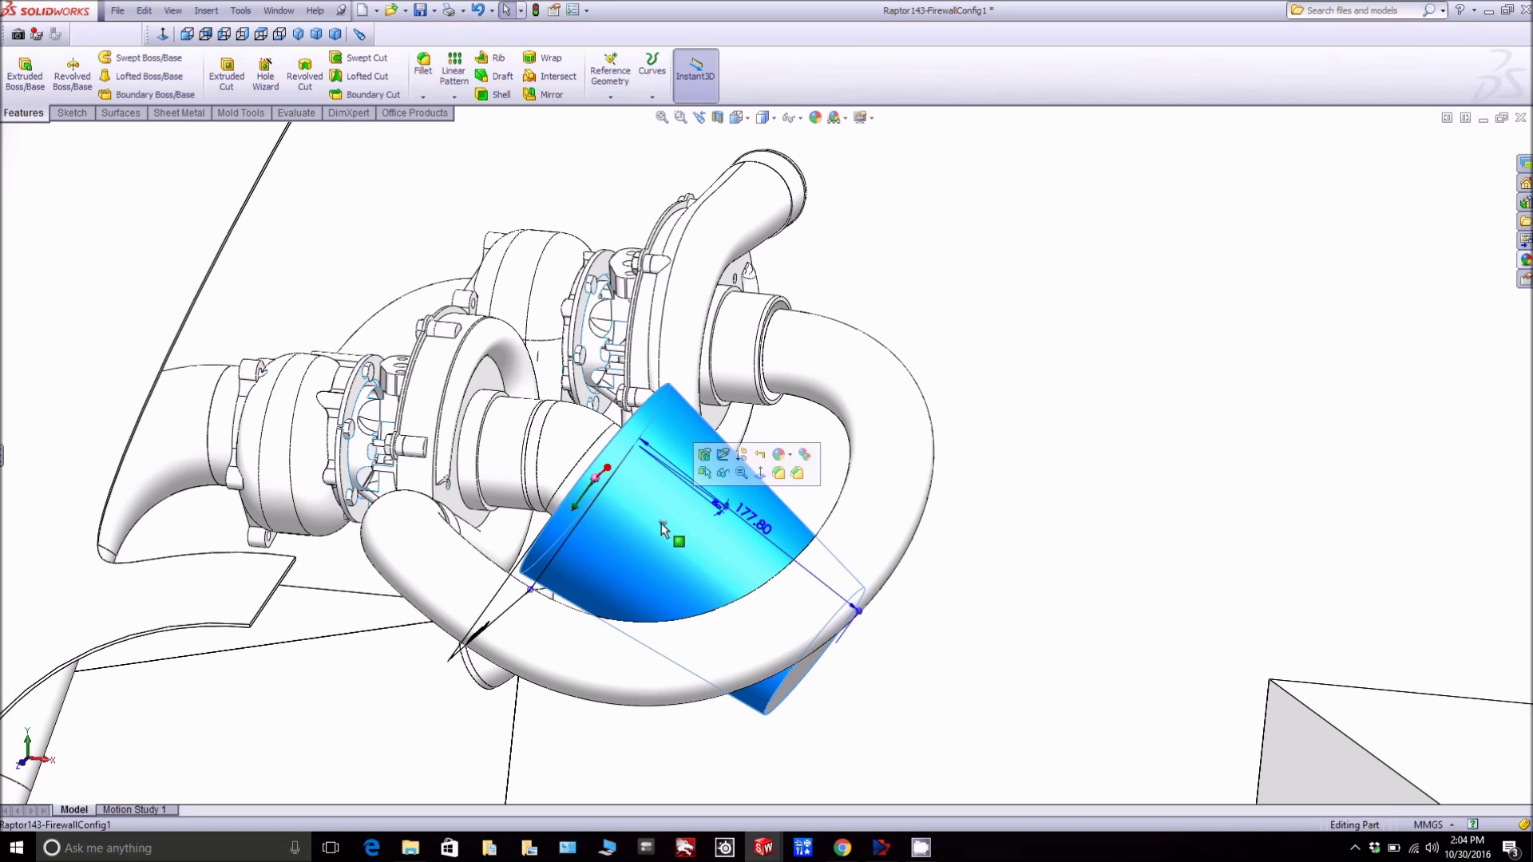
click(510, 431)
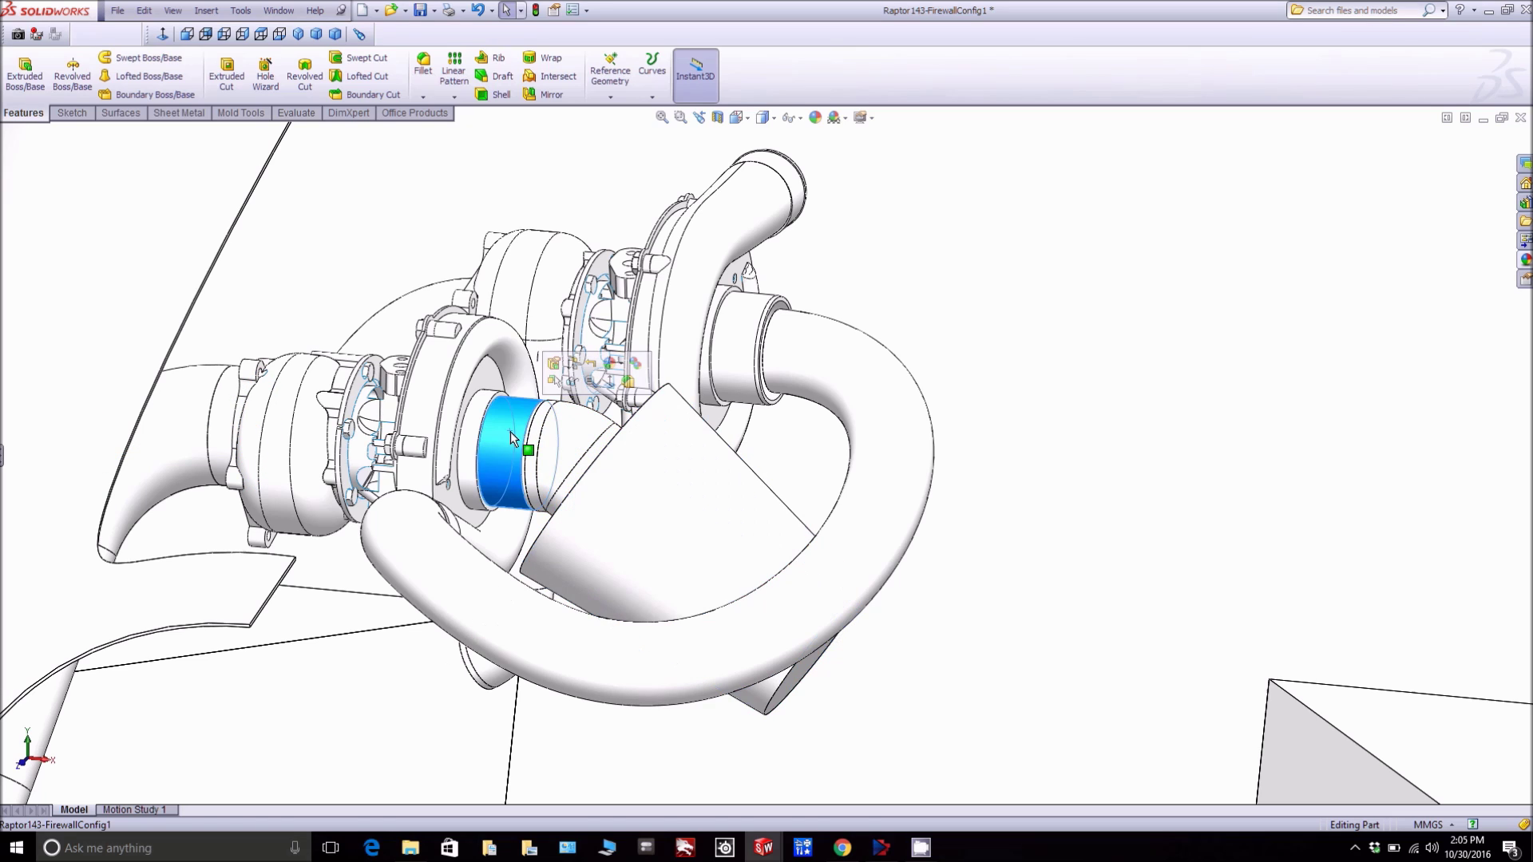
click(490, 332)
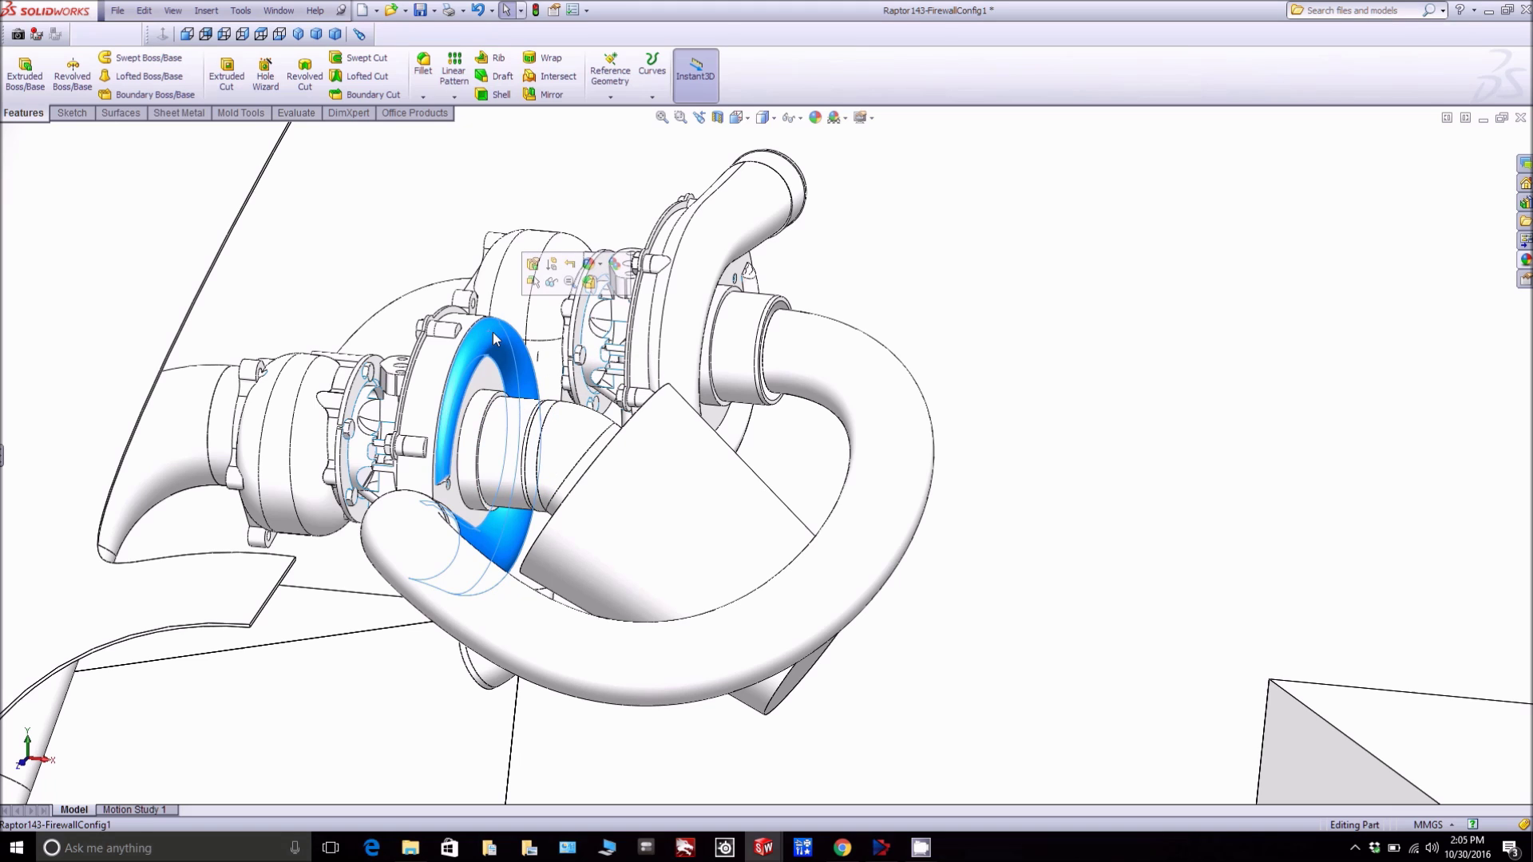
click(510, 626)
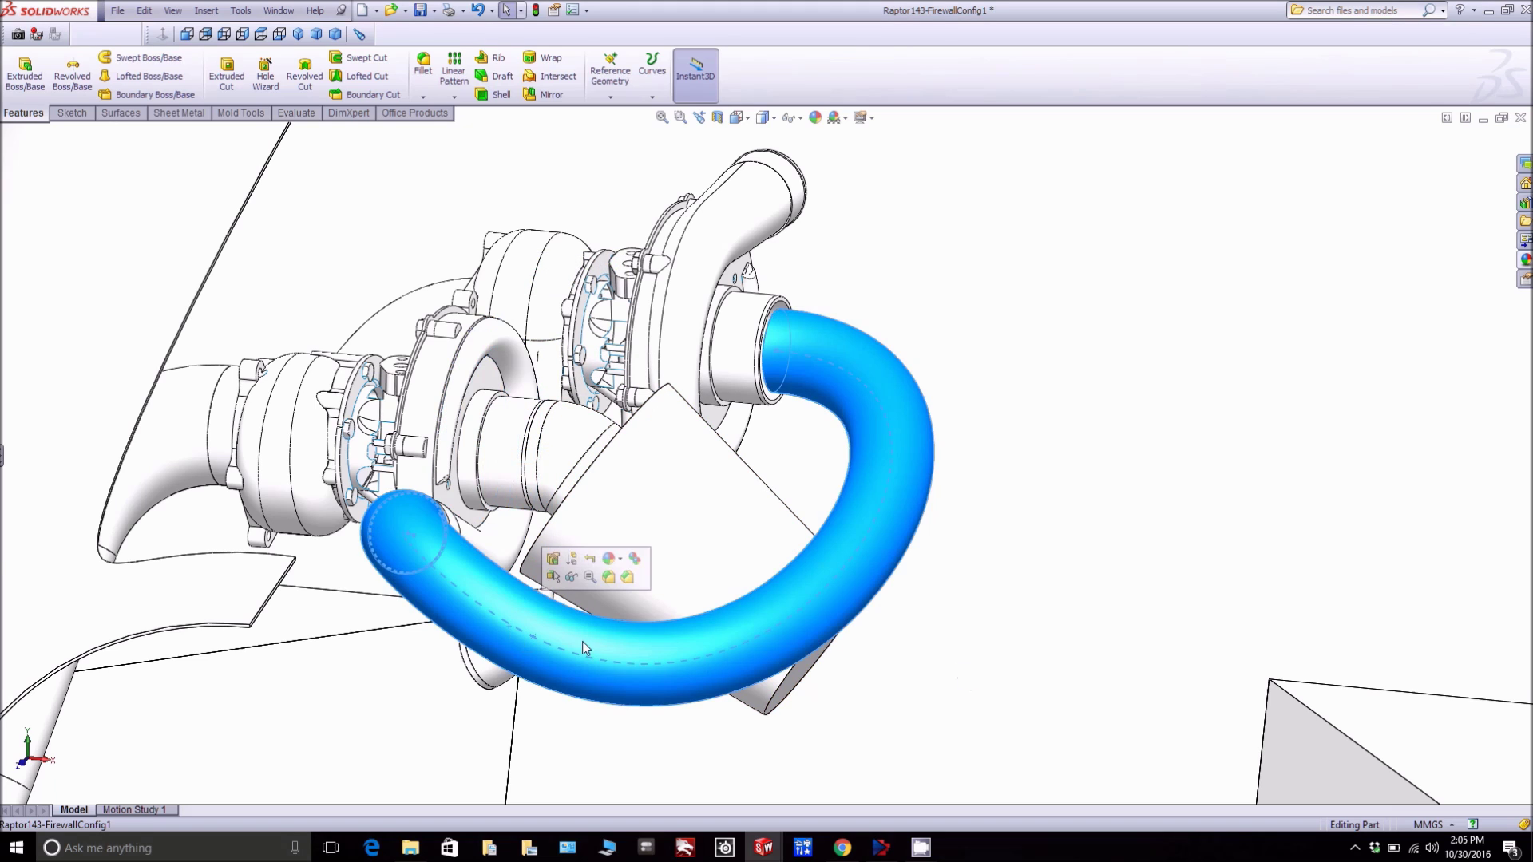
click(742, 329)
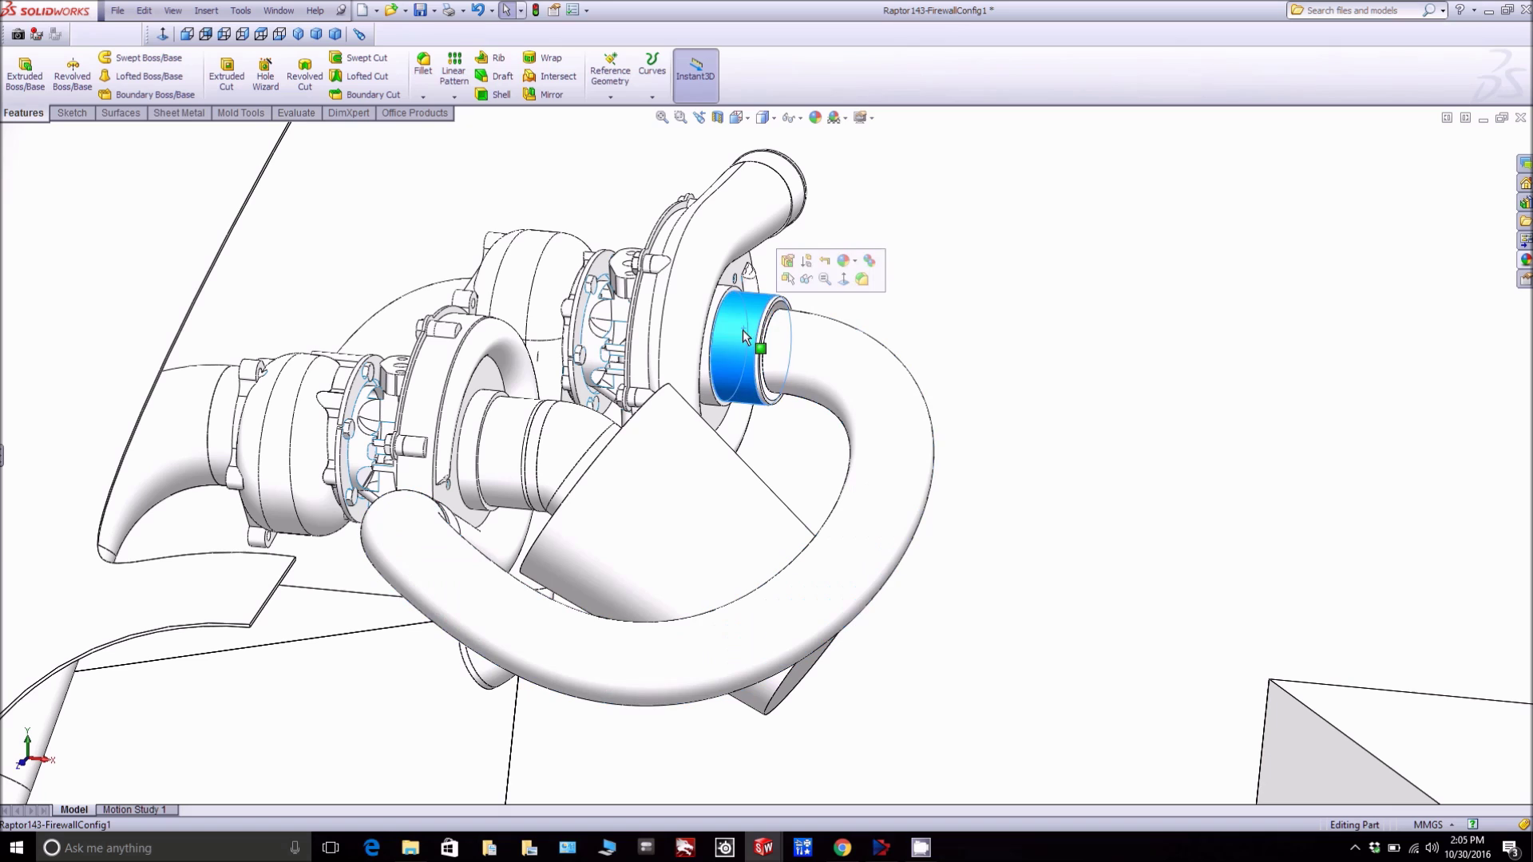
click(675, 330)
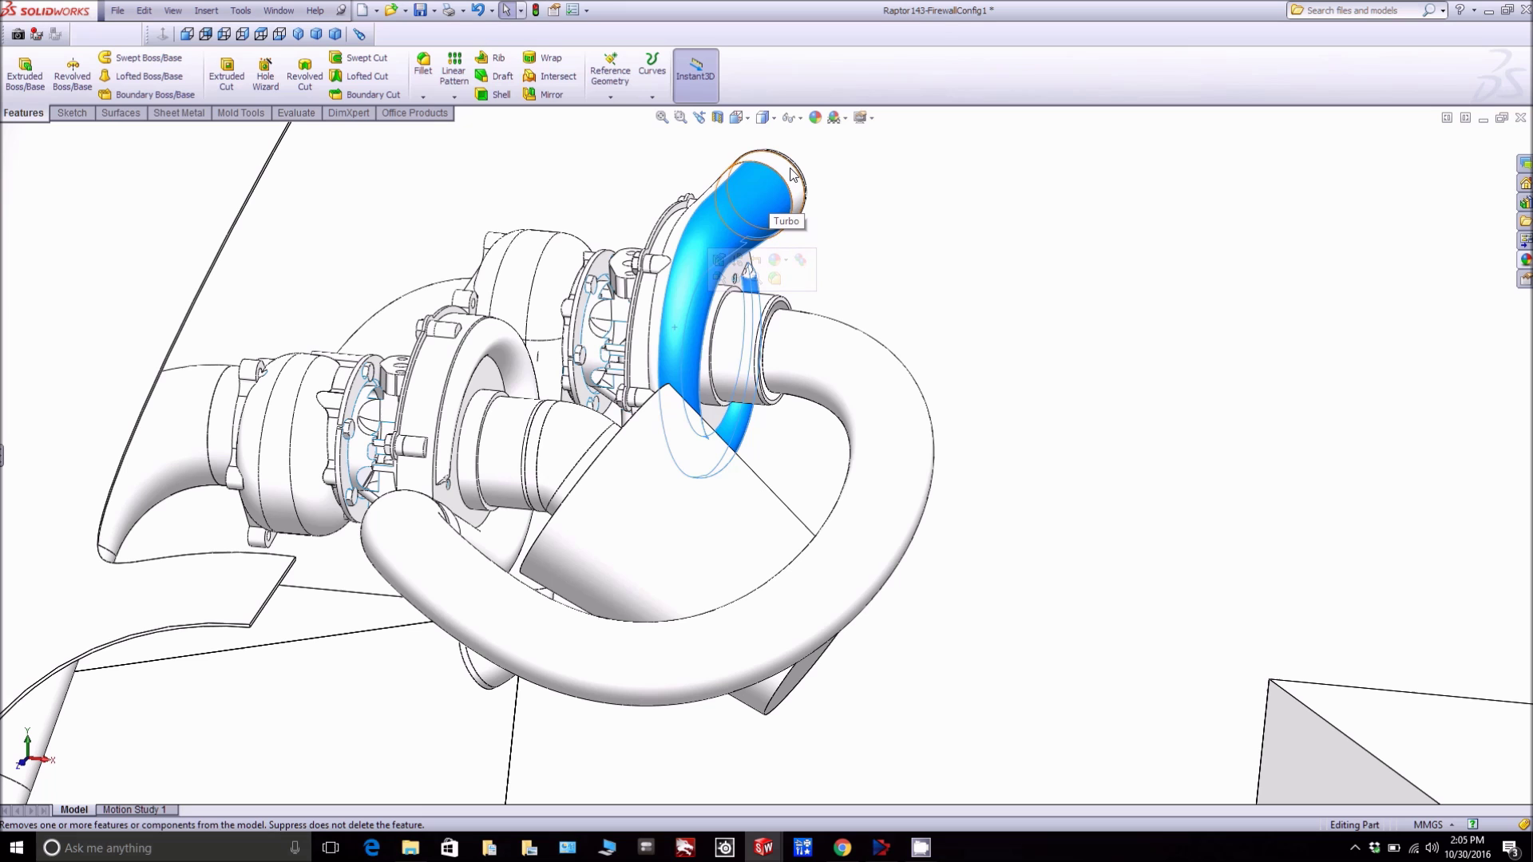
click(734, 277)
drag(746, 307, 694, 417)
scroll(688, 417, down, 2)
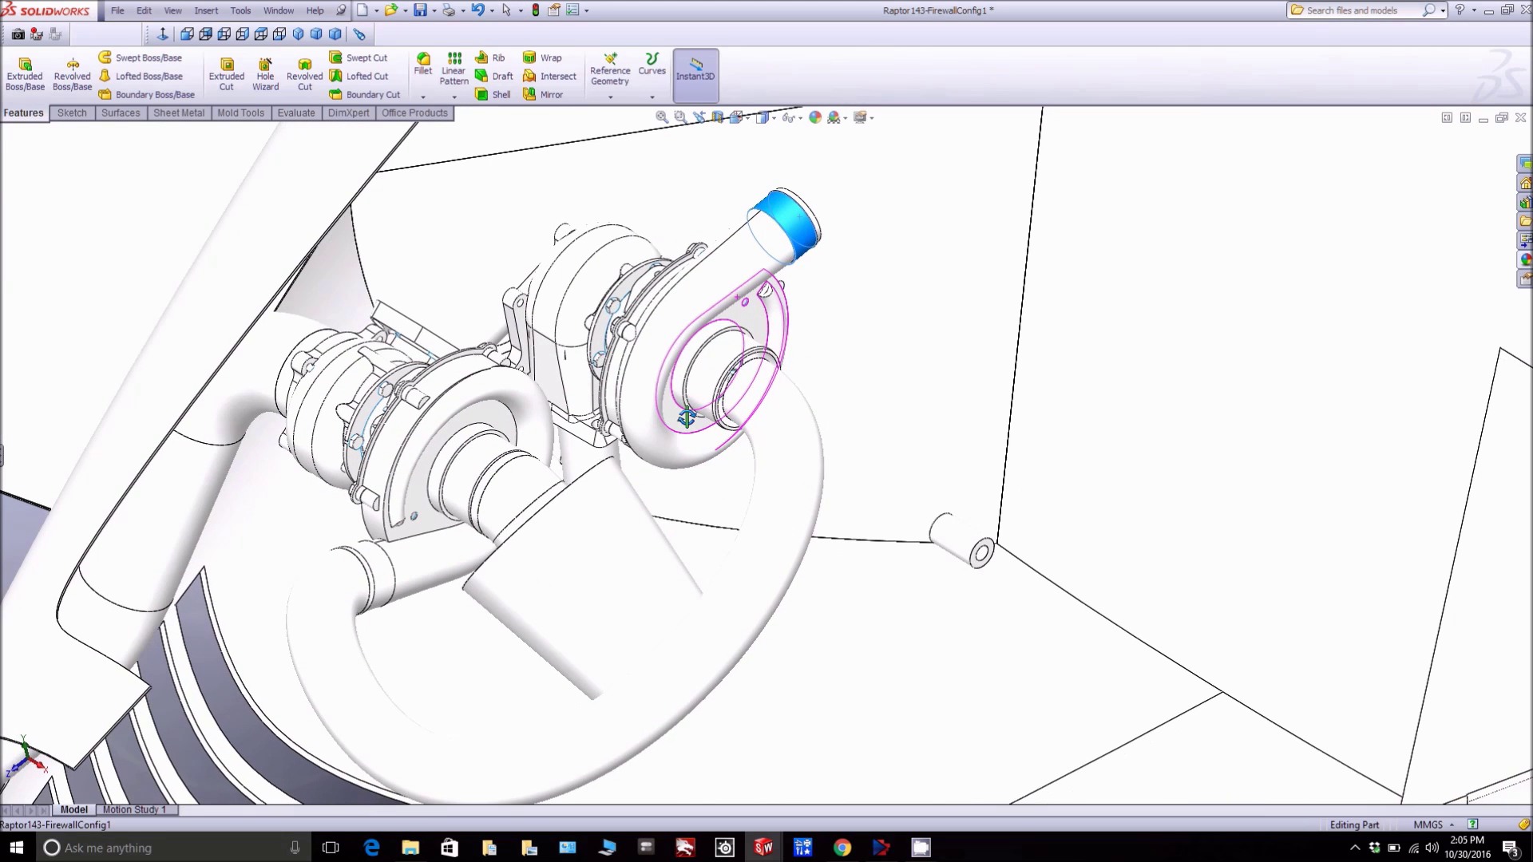
scroll(599, 445, up, 3)
scroll(571, 471, down, 3)
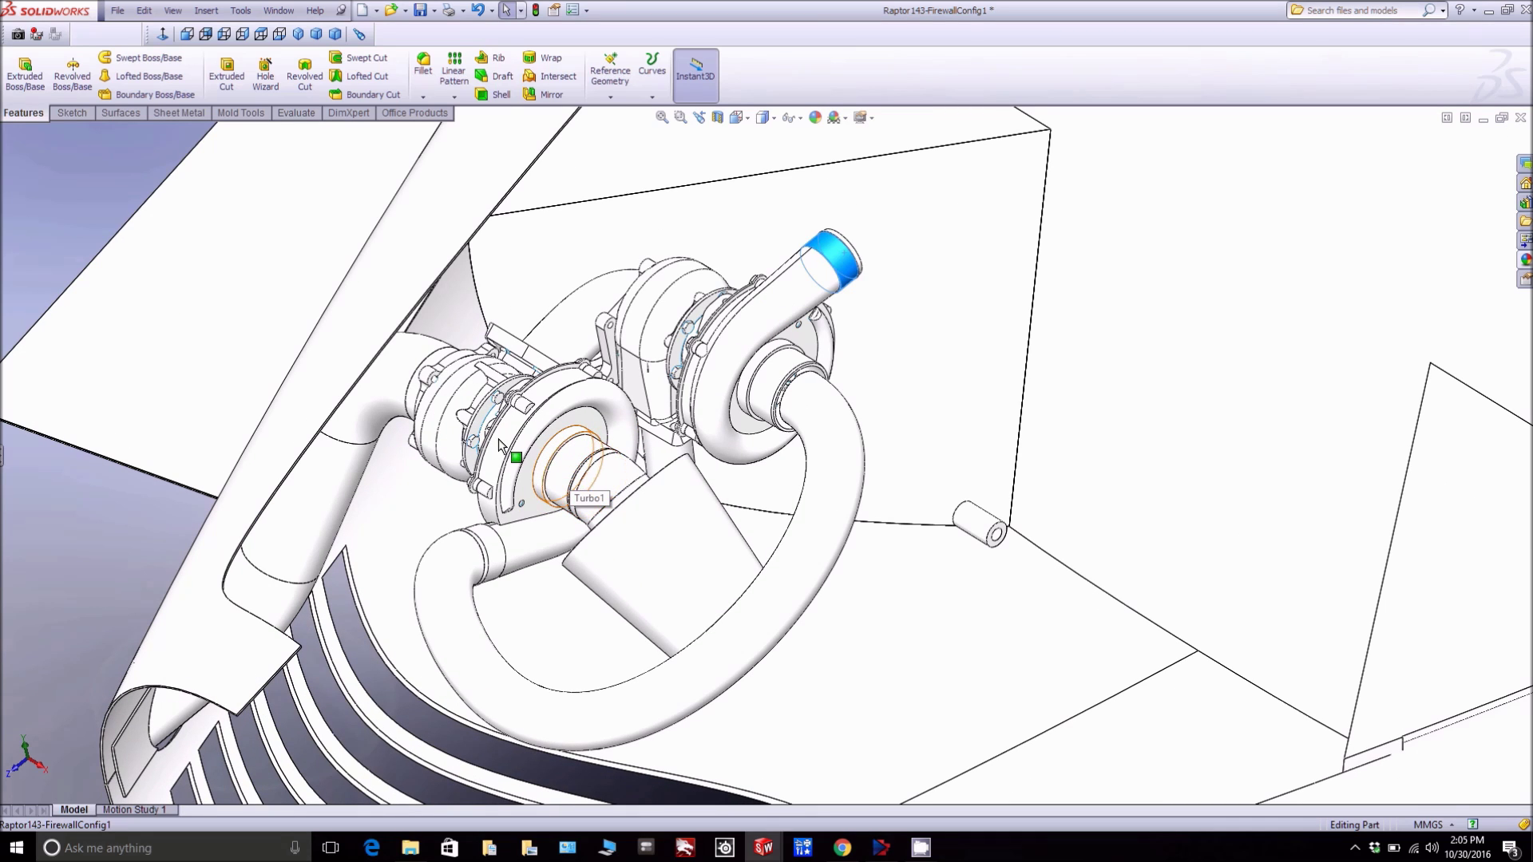
scroll(474, 435, down, 1)
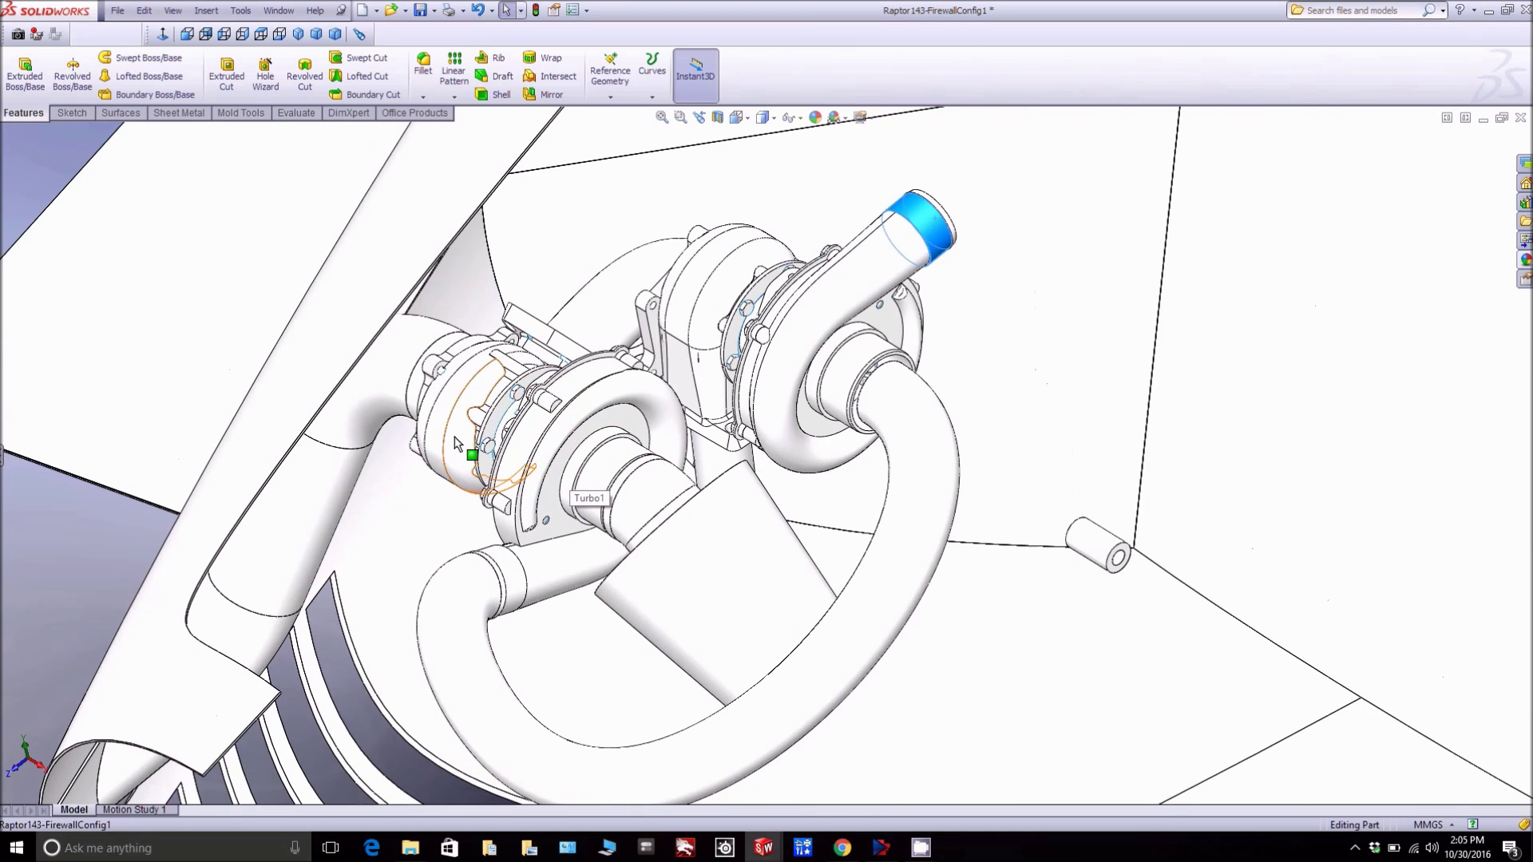
scroll(474, 431, down, 1)
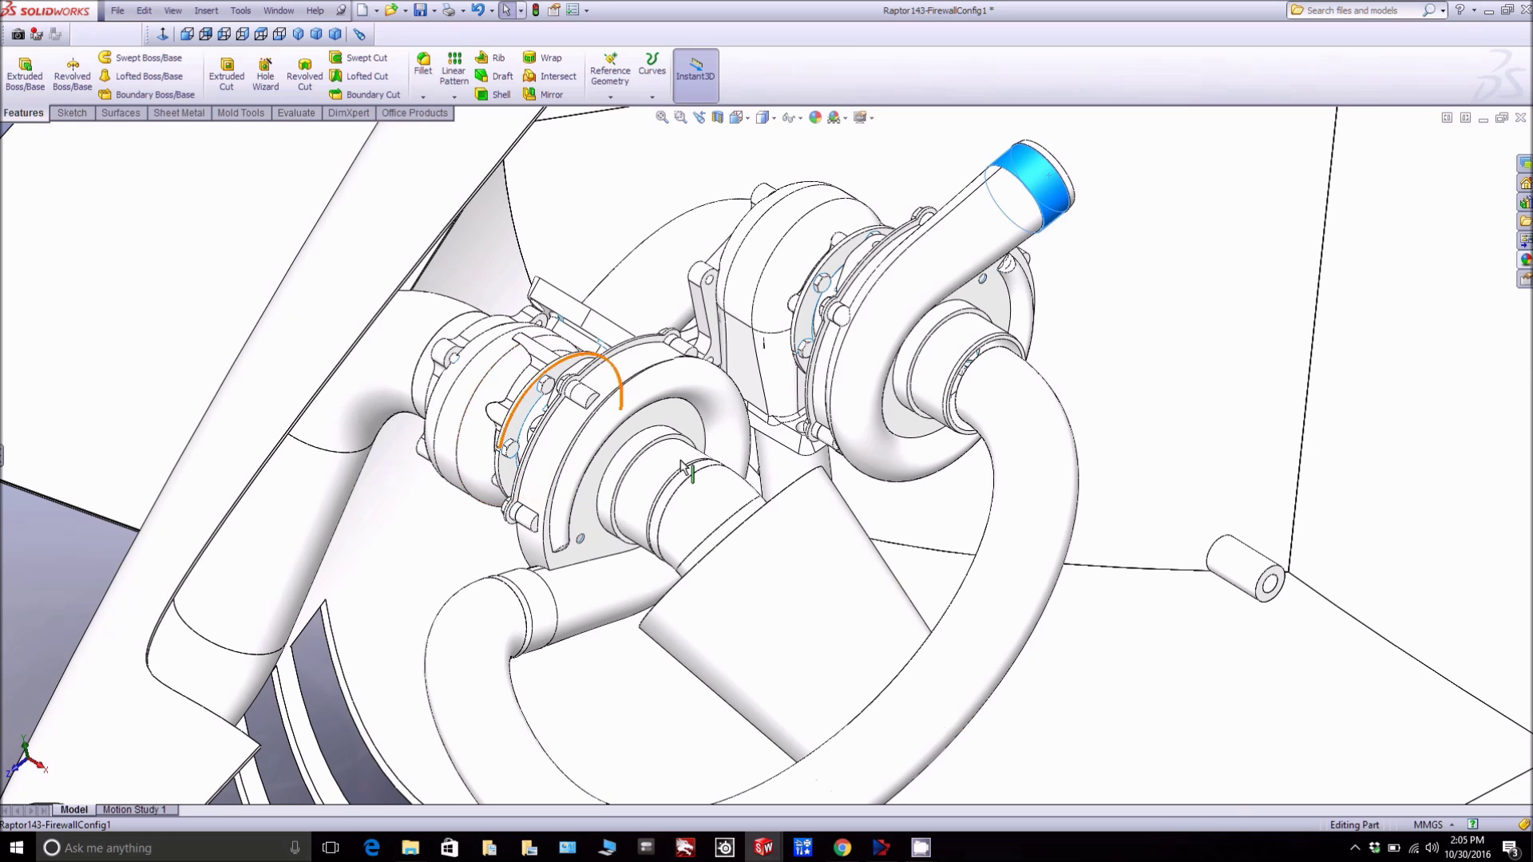